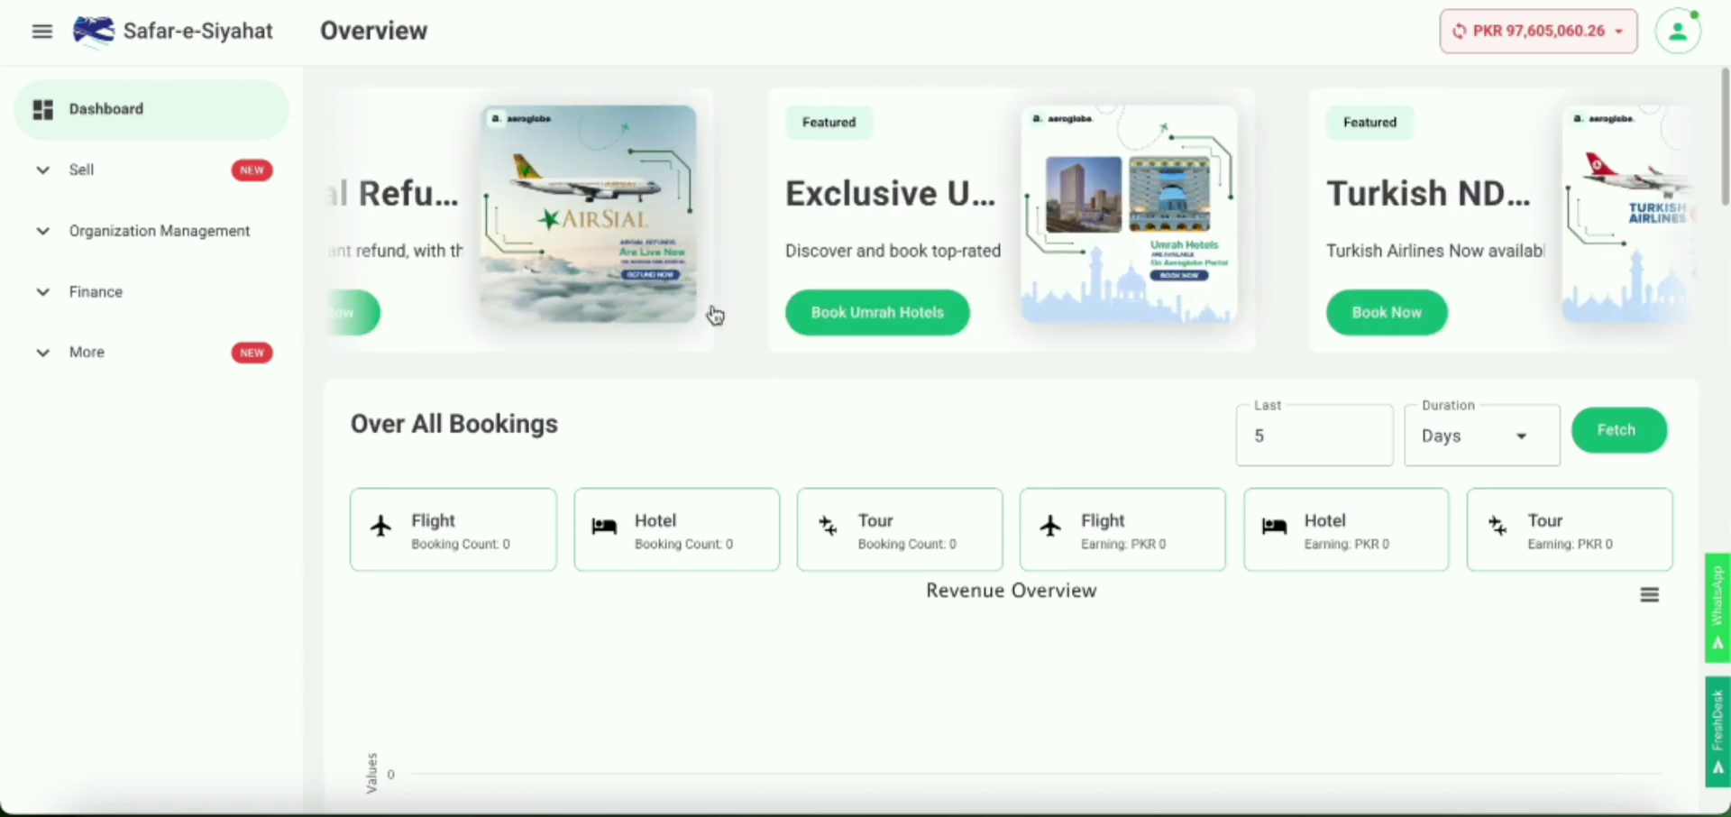
Step: Open the pricing settings of the sub-agent AG Pricing Testing from the organization's agent management list
left_click(240, 250)
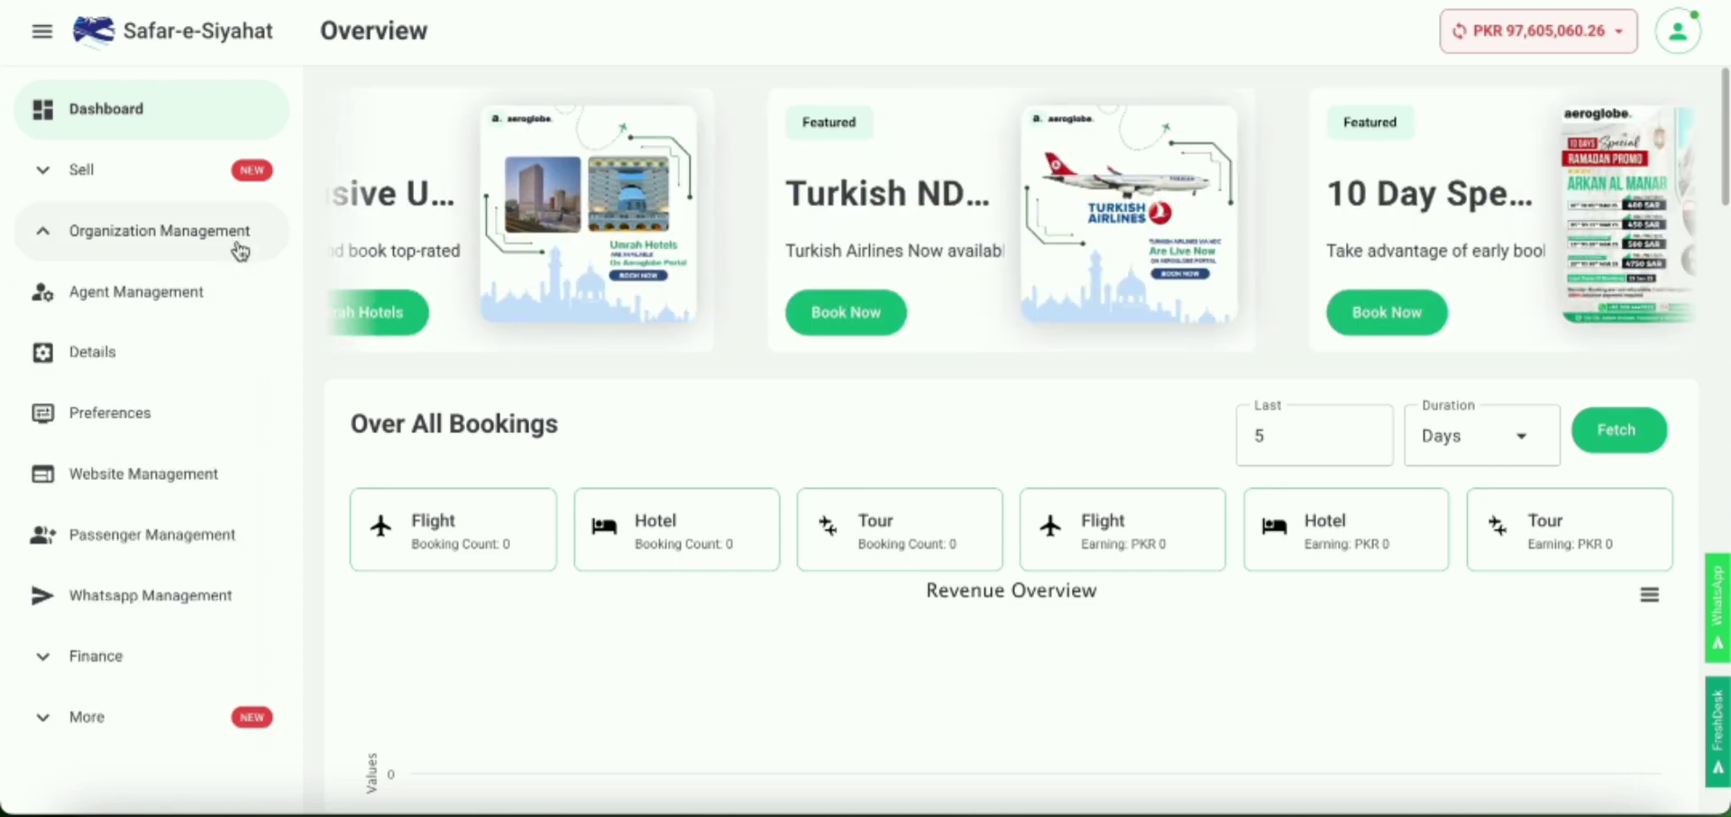
left_click(223, 292)
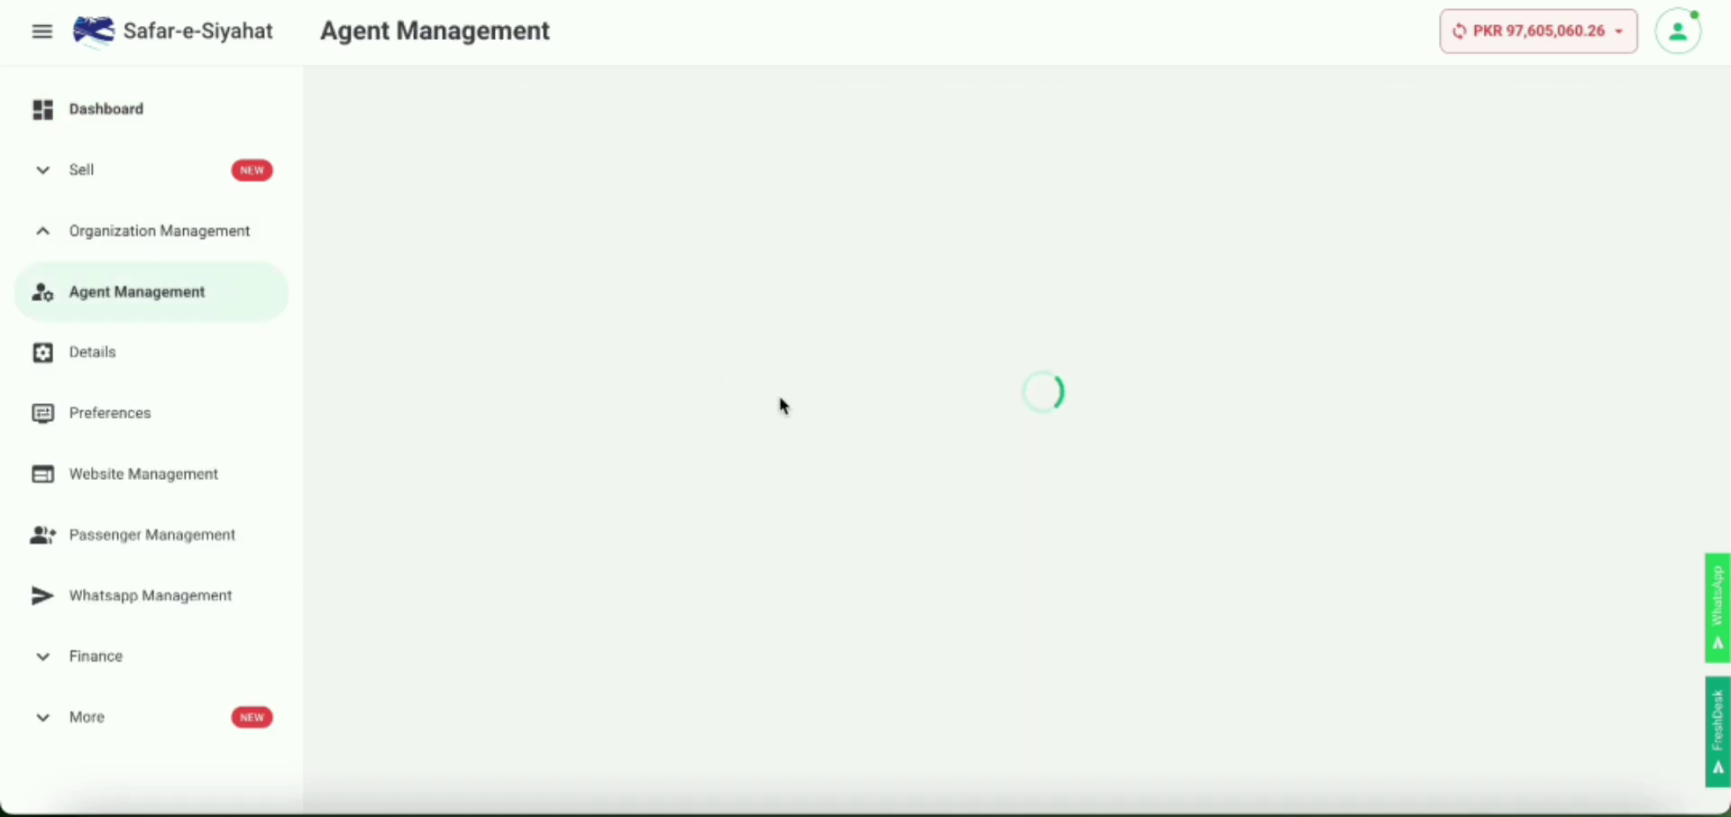
scroll(1028, 423, "down", 15)
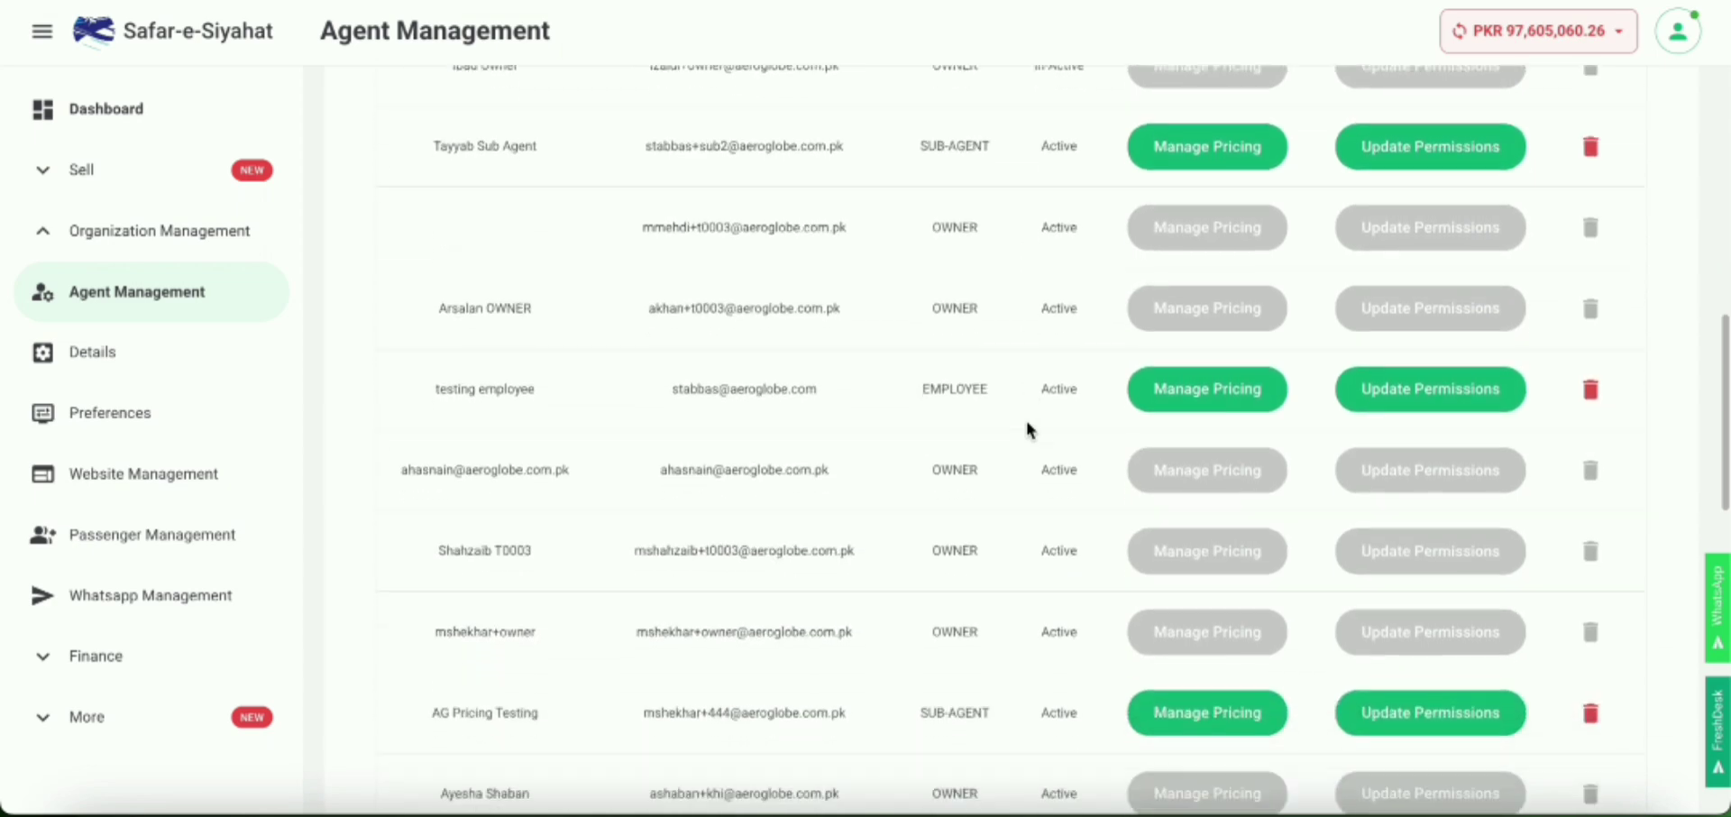
scroll(1027, 427, "down", 3)
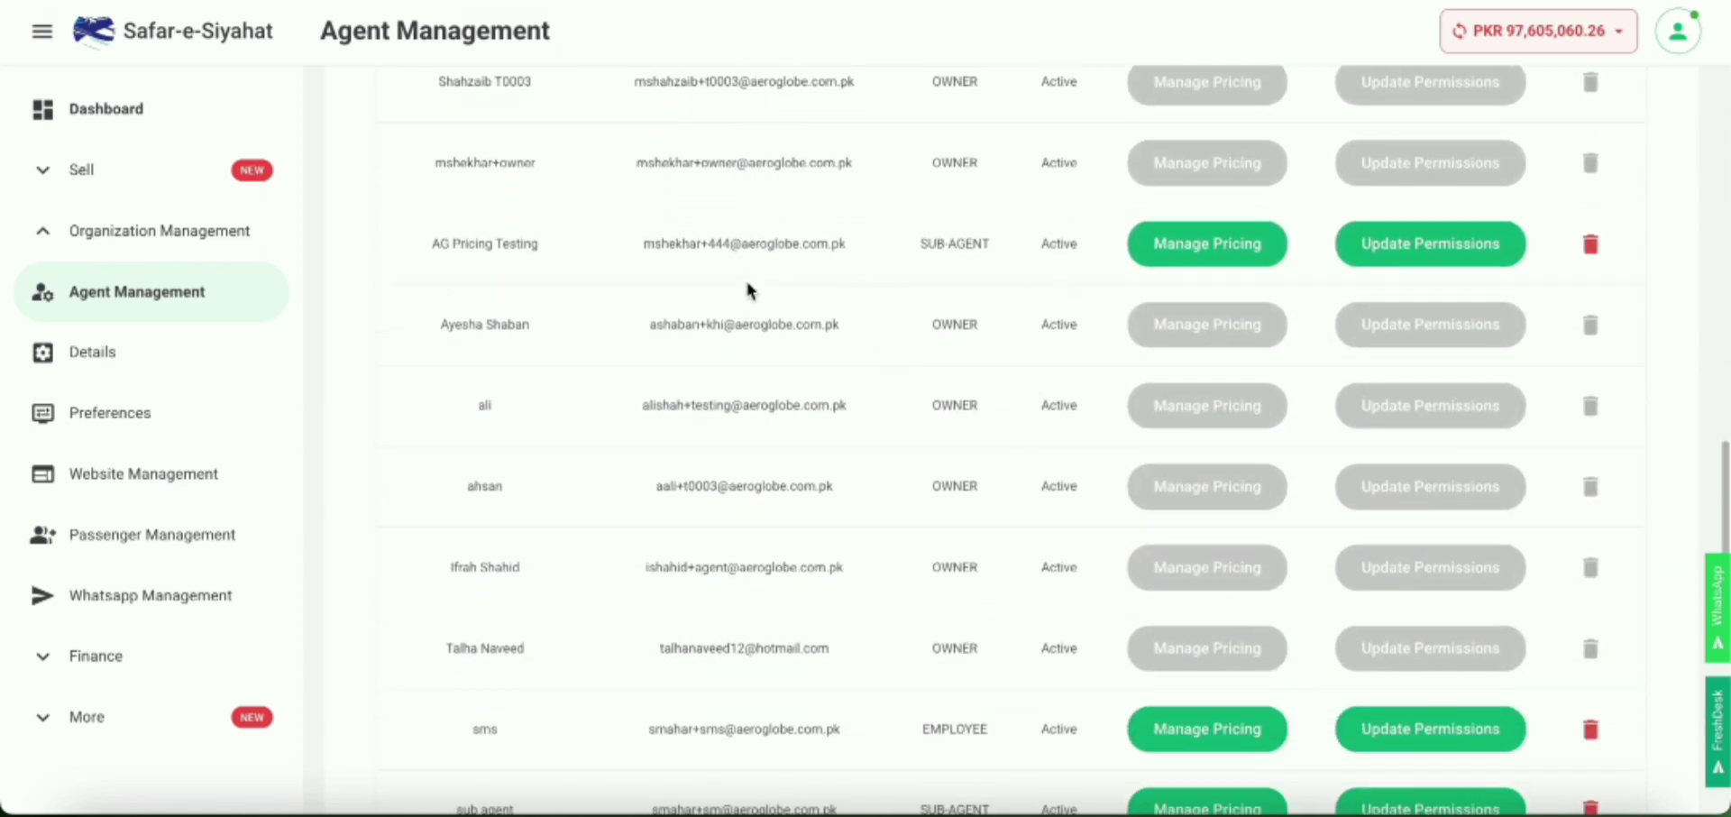
left_click(1223, 259)
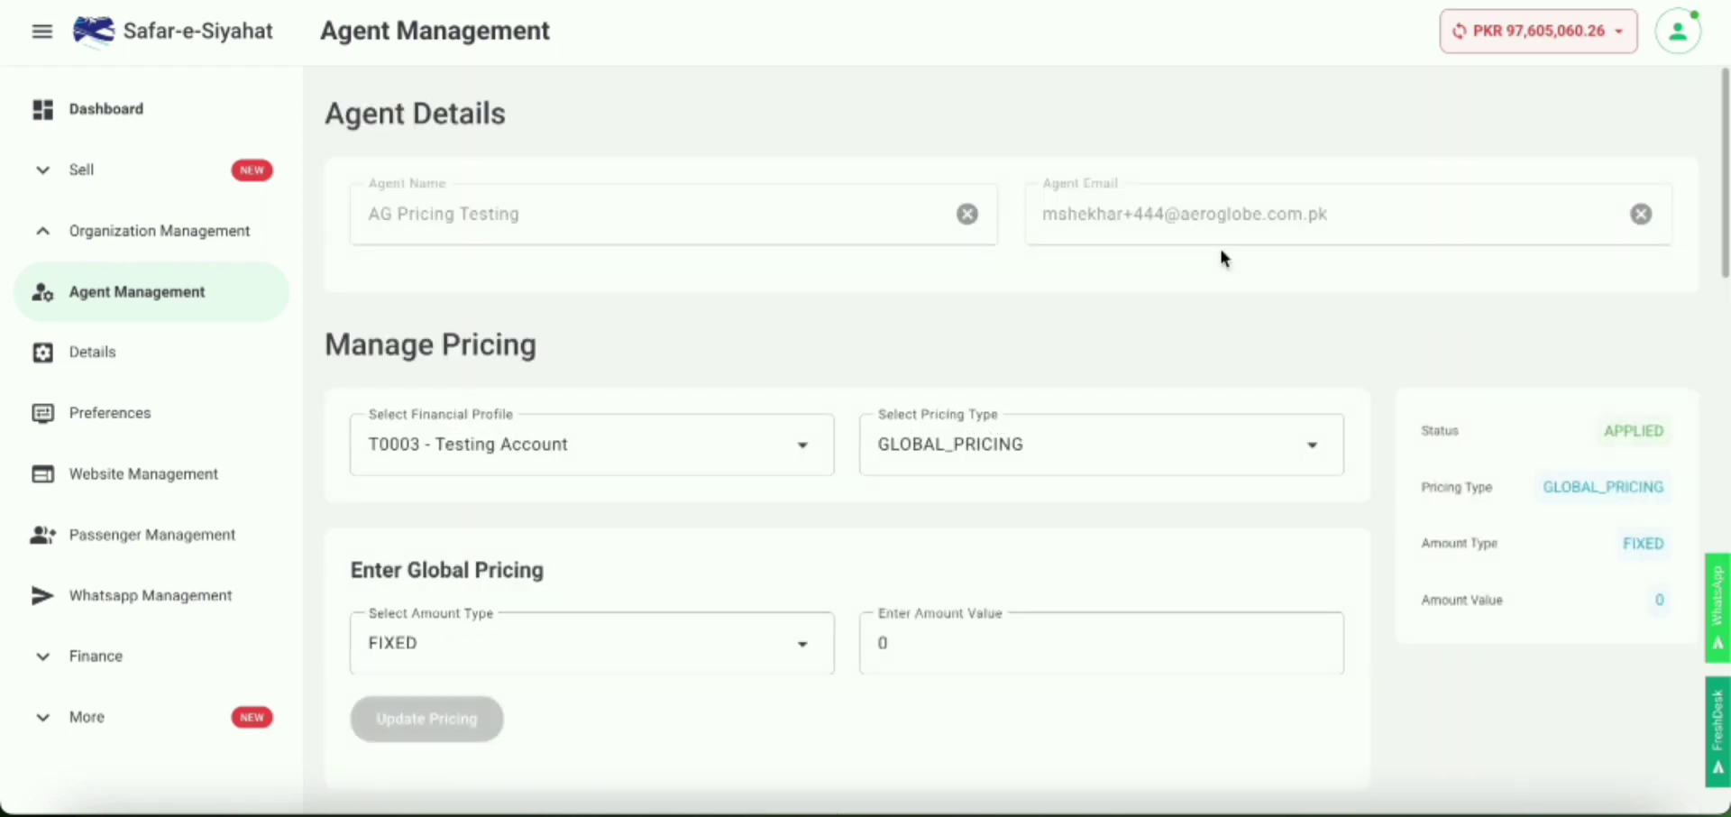
Step: Examine the available pricing types, the airlines list and the amount type options for global pricing
scroll(1222, 252, "down", 2)
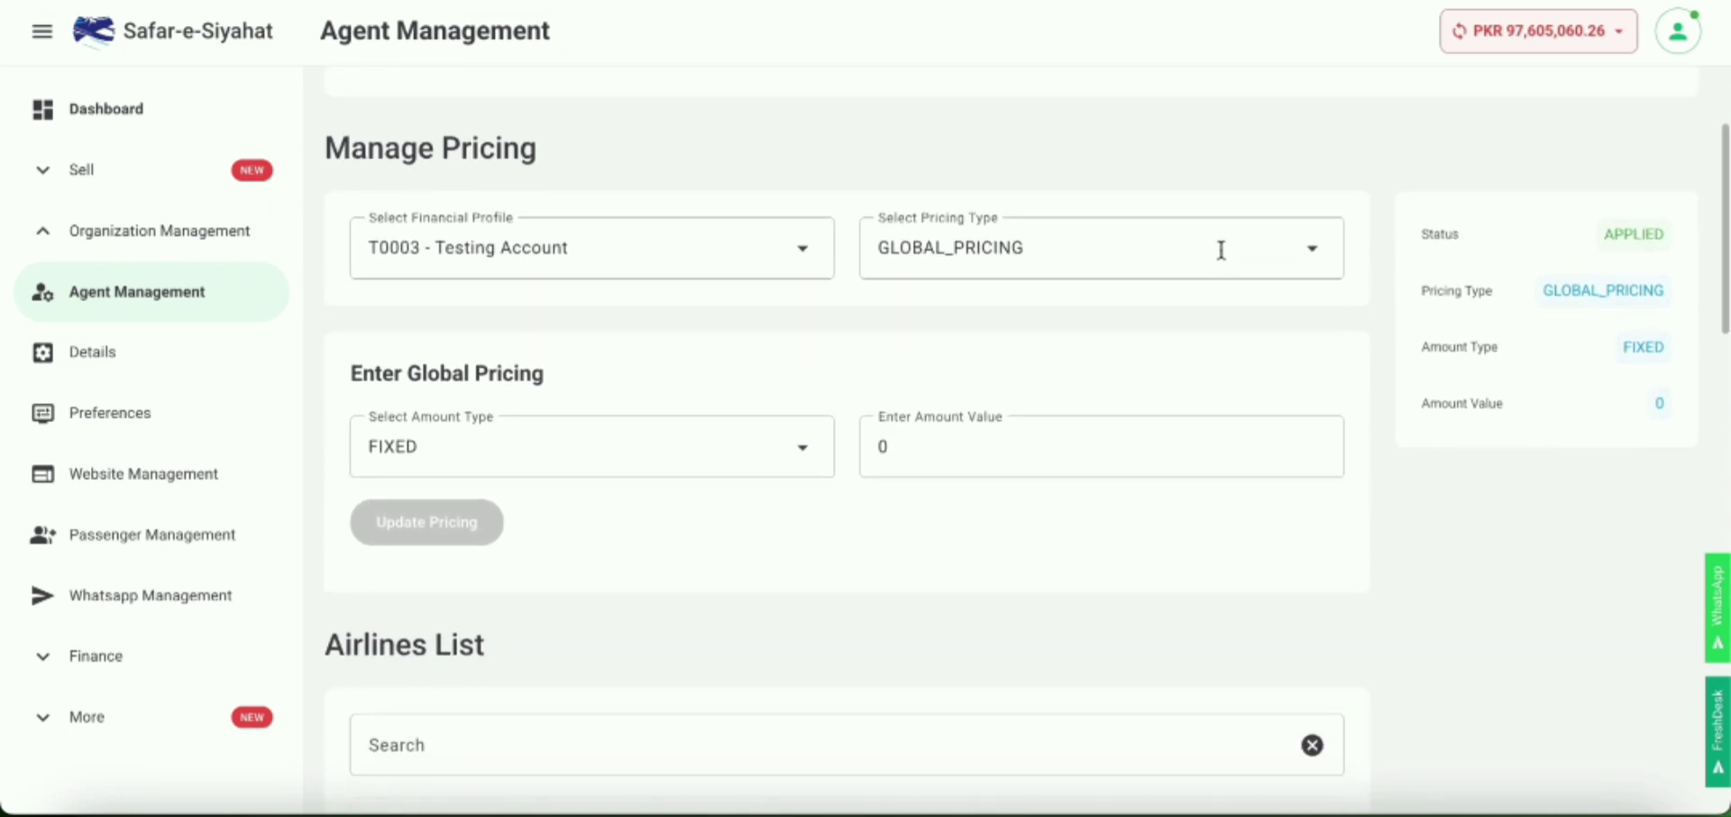
left_click(966, 247)
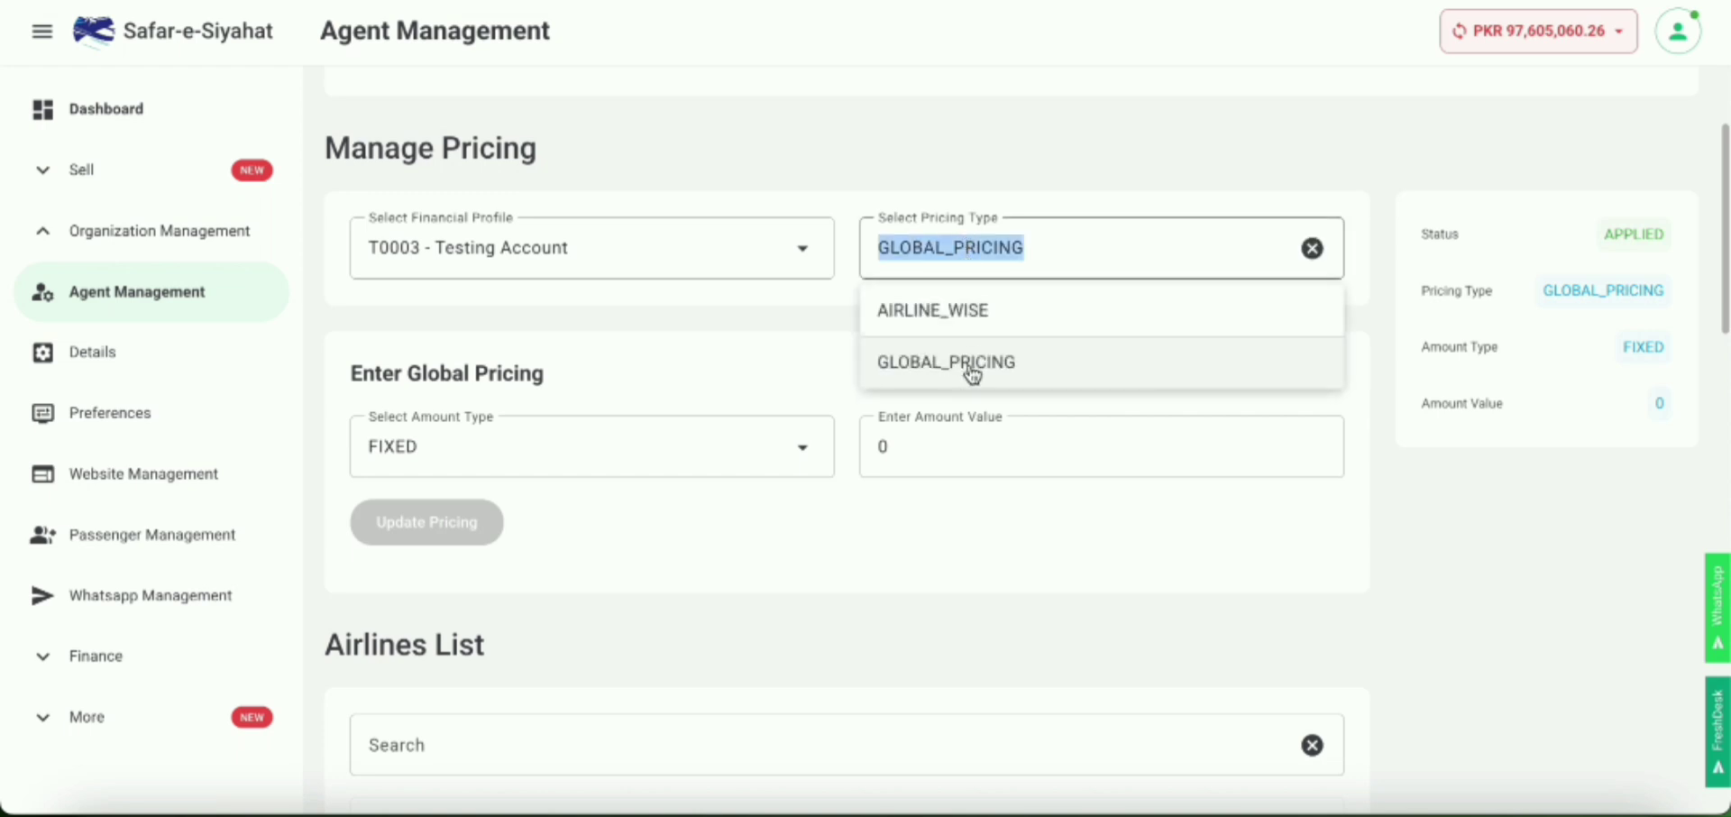
scroll(1035, 512, "down", 3)
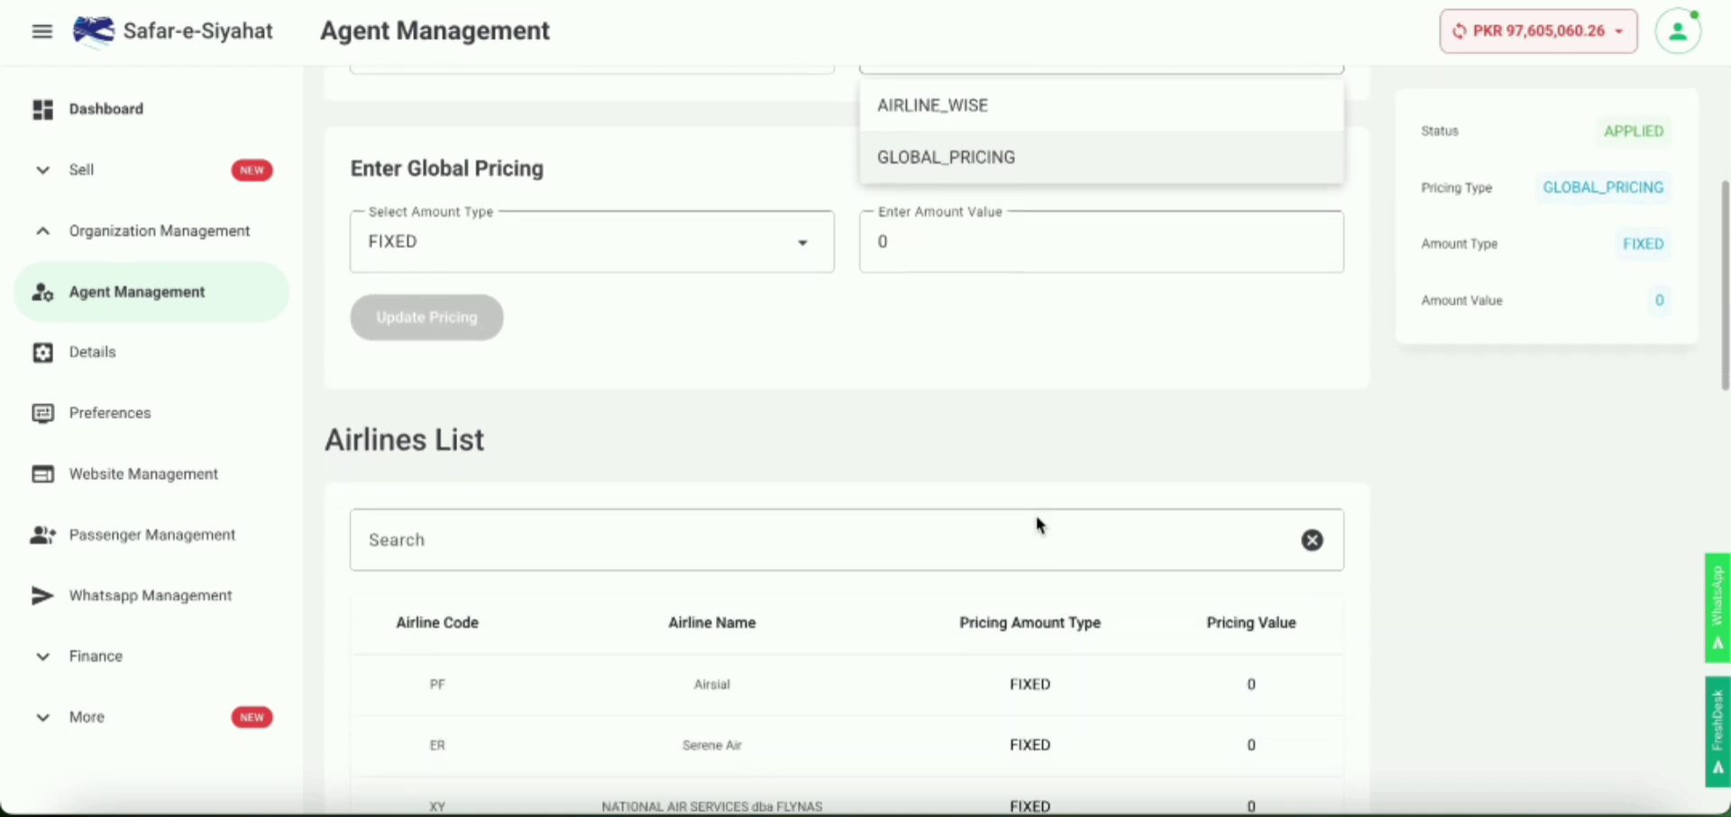
scroll(1037, 516, "down", 4)
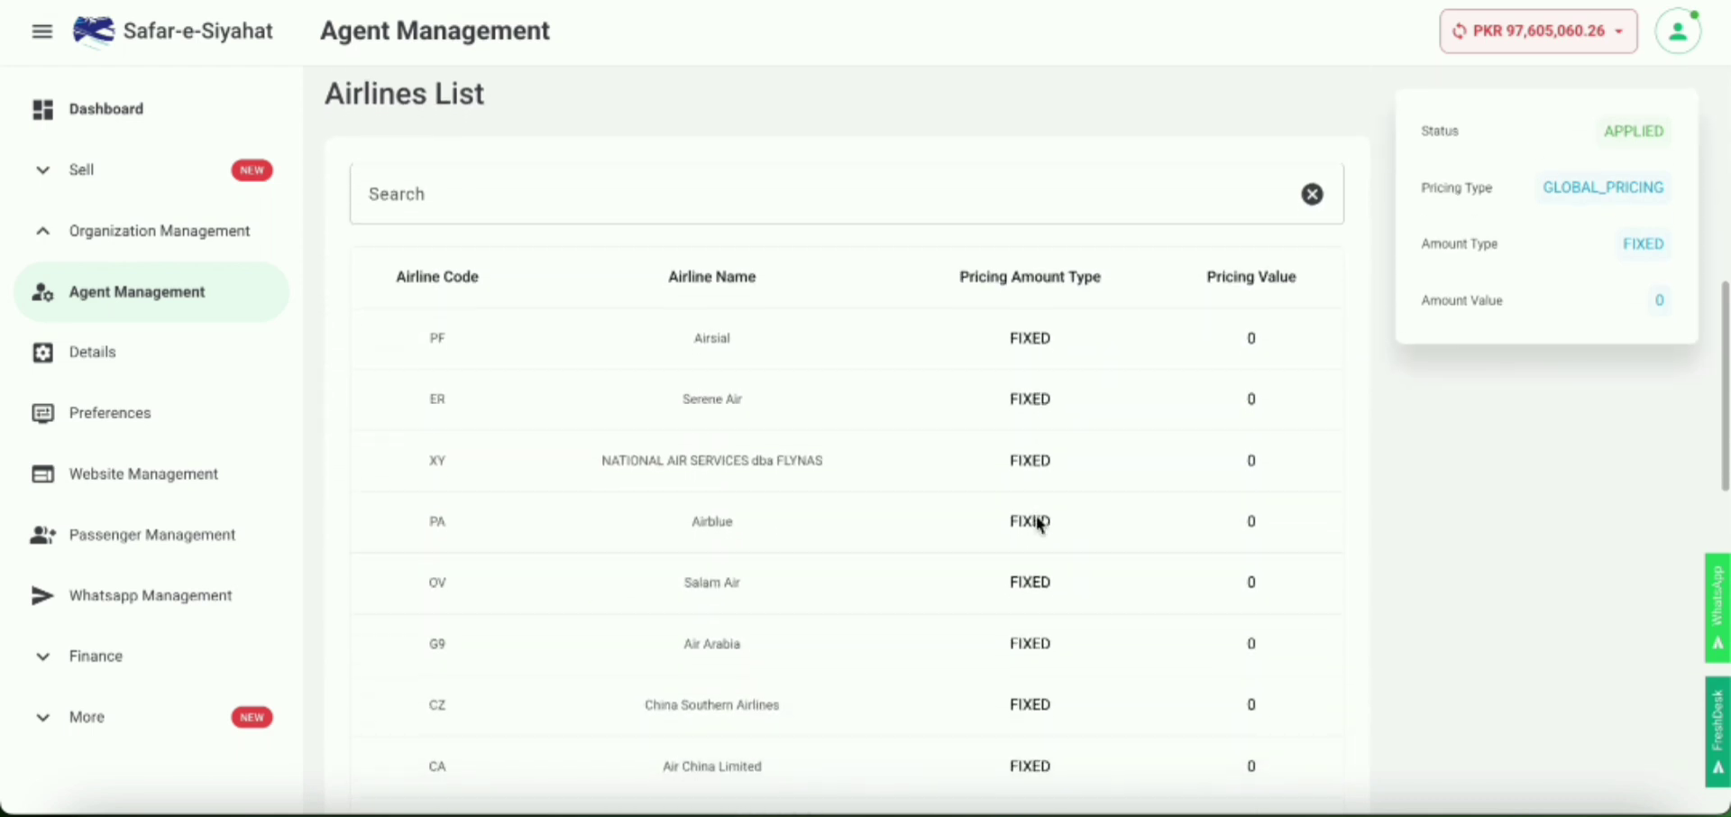
scroll(1037, 522, "up", 3)
scroll(1036, 518, "up", 2)
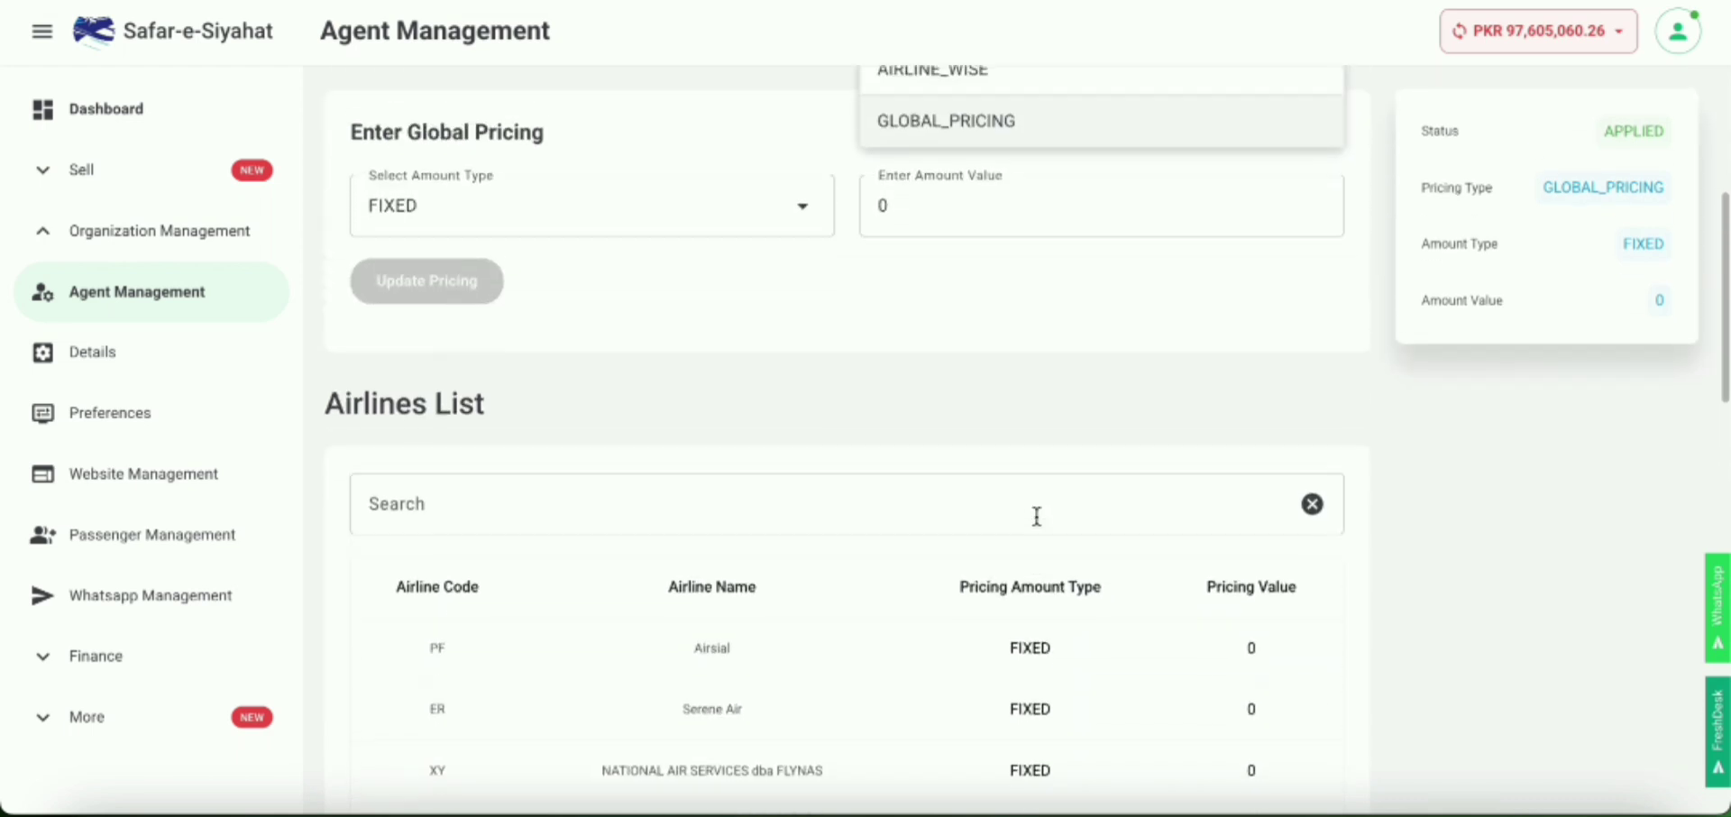
left_click(810, 239)
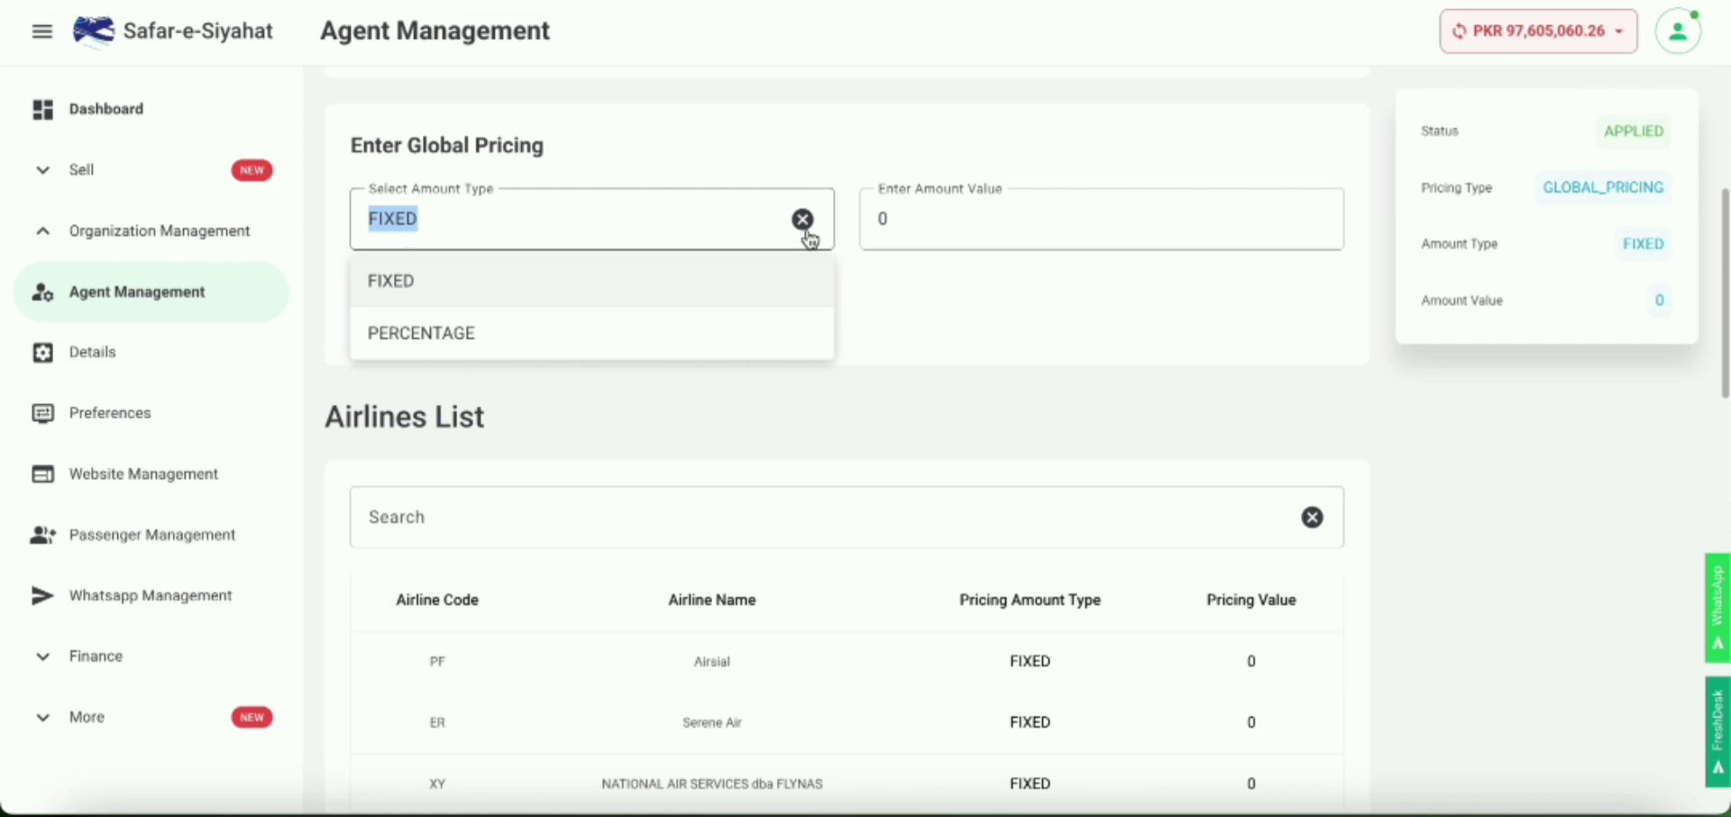
scroll(982, 340, "up", 2)
Step: Switch the pricing type to AIRLINE_WISE and view the amount type options for Airsial in the airlines list
left_click(972, 178)
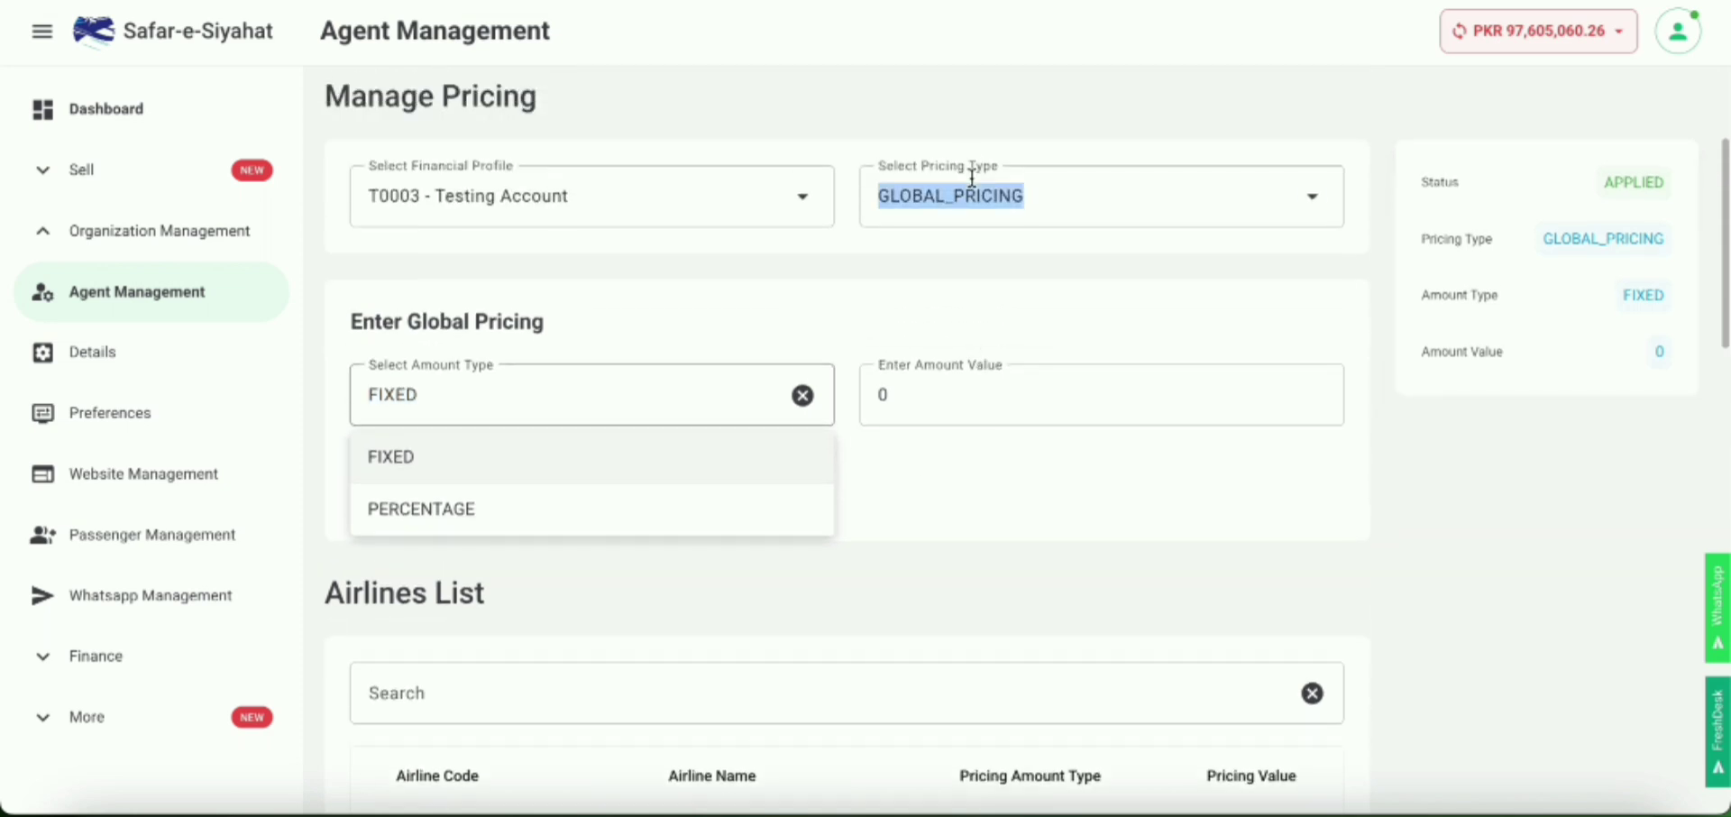
left_click(974, 255)
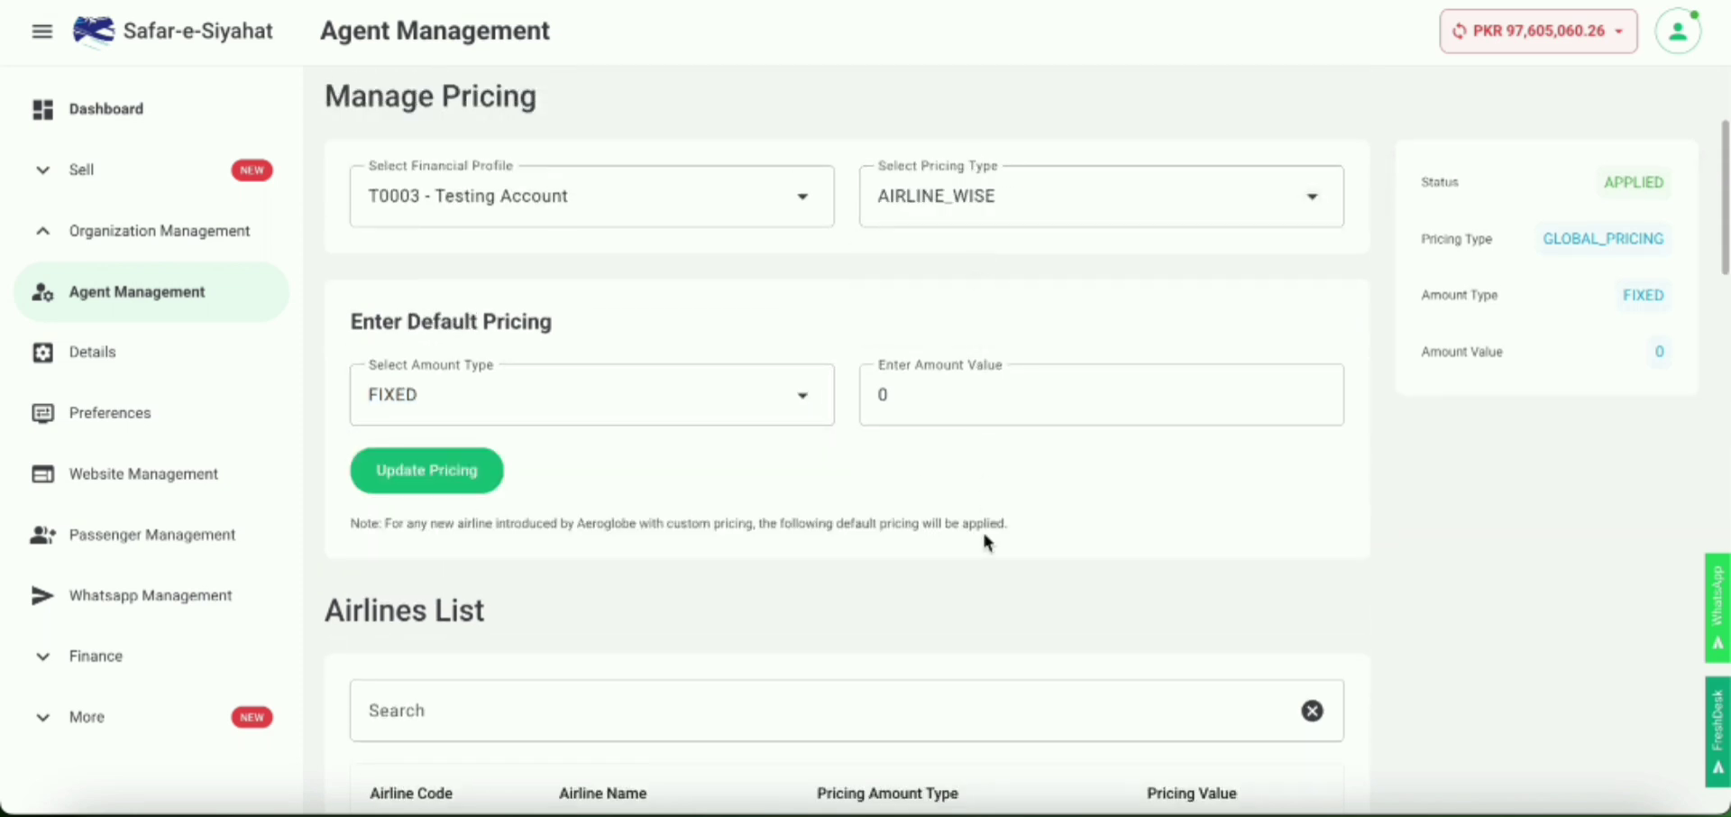
scroll(984, 539, "down", 5)
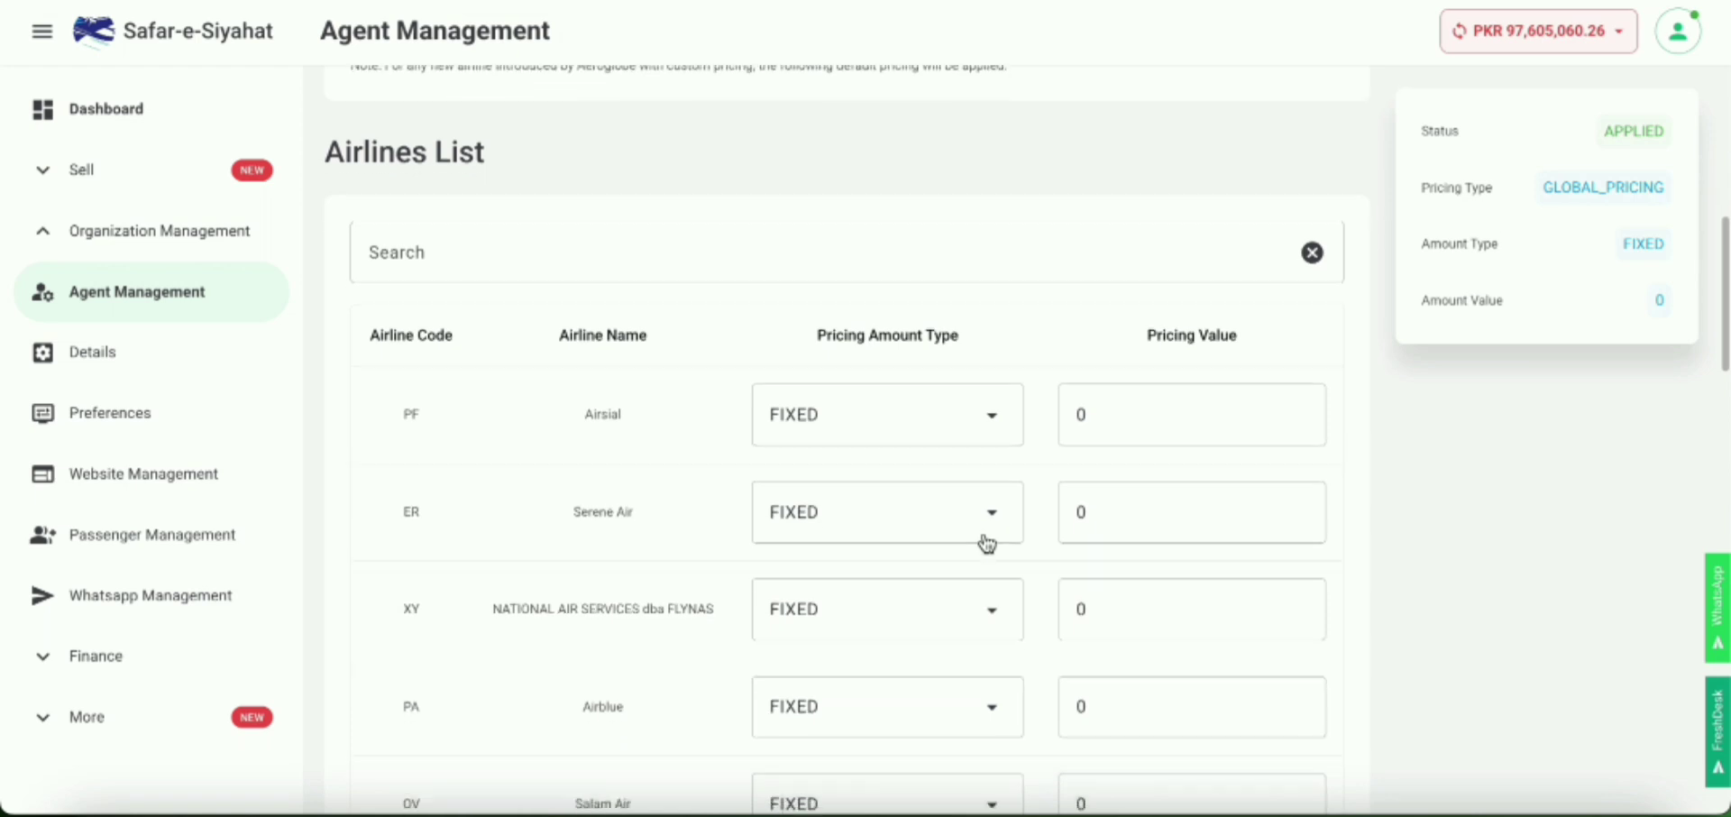
scroll(987, 543, "down", 1)
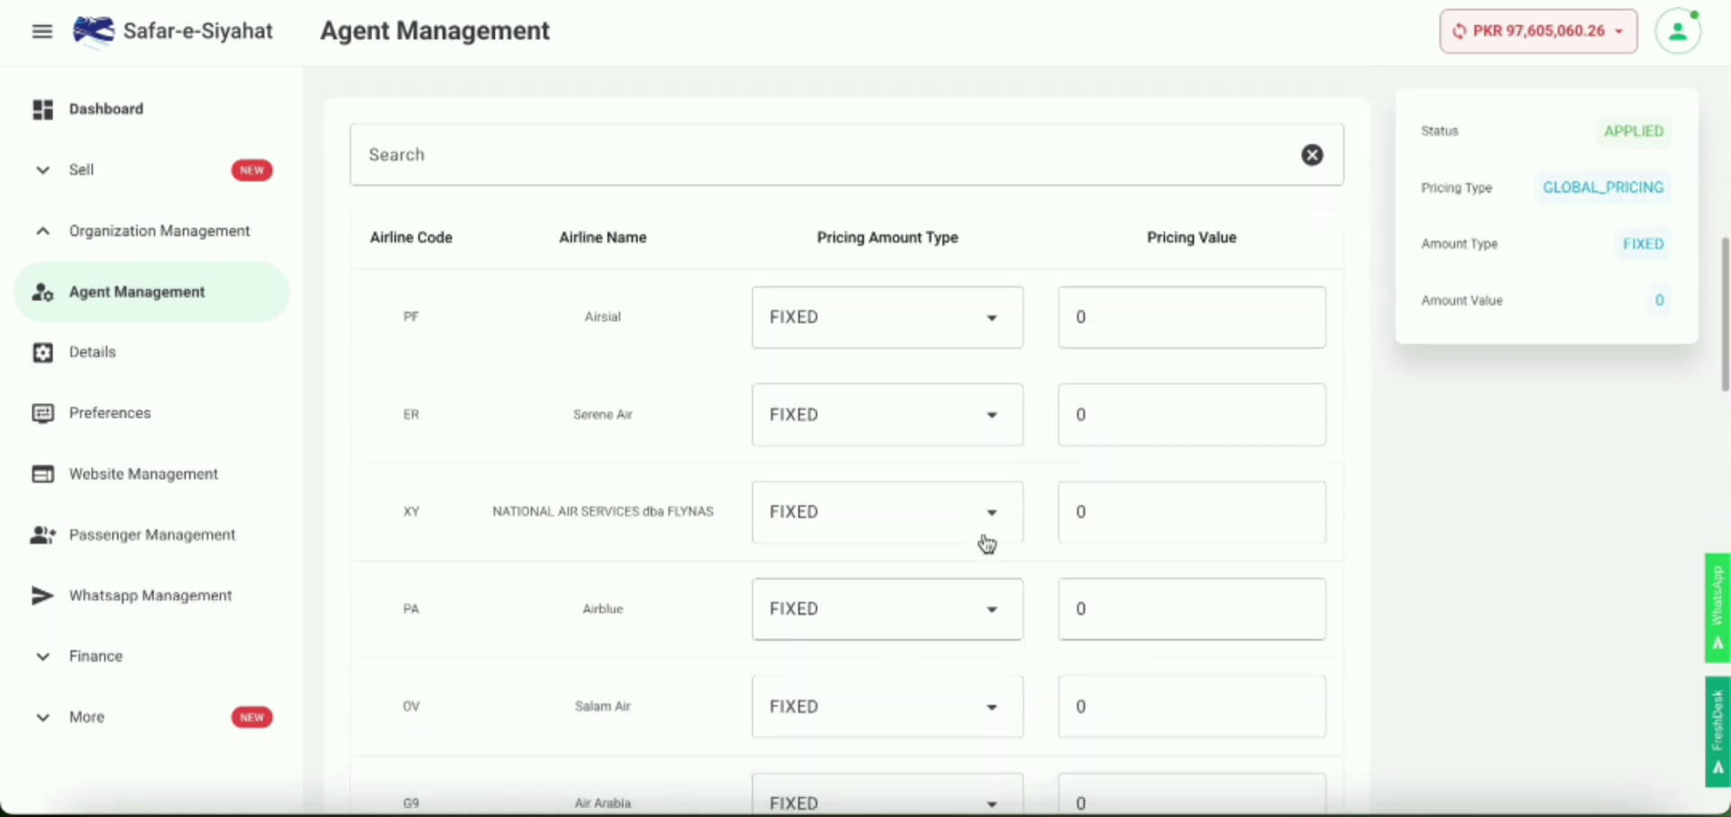
left_click(996, 331)
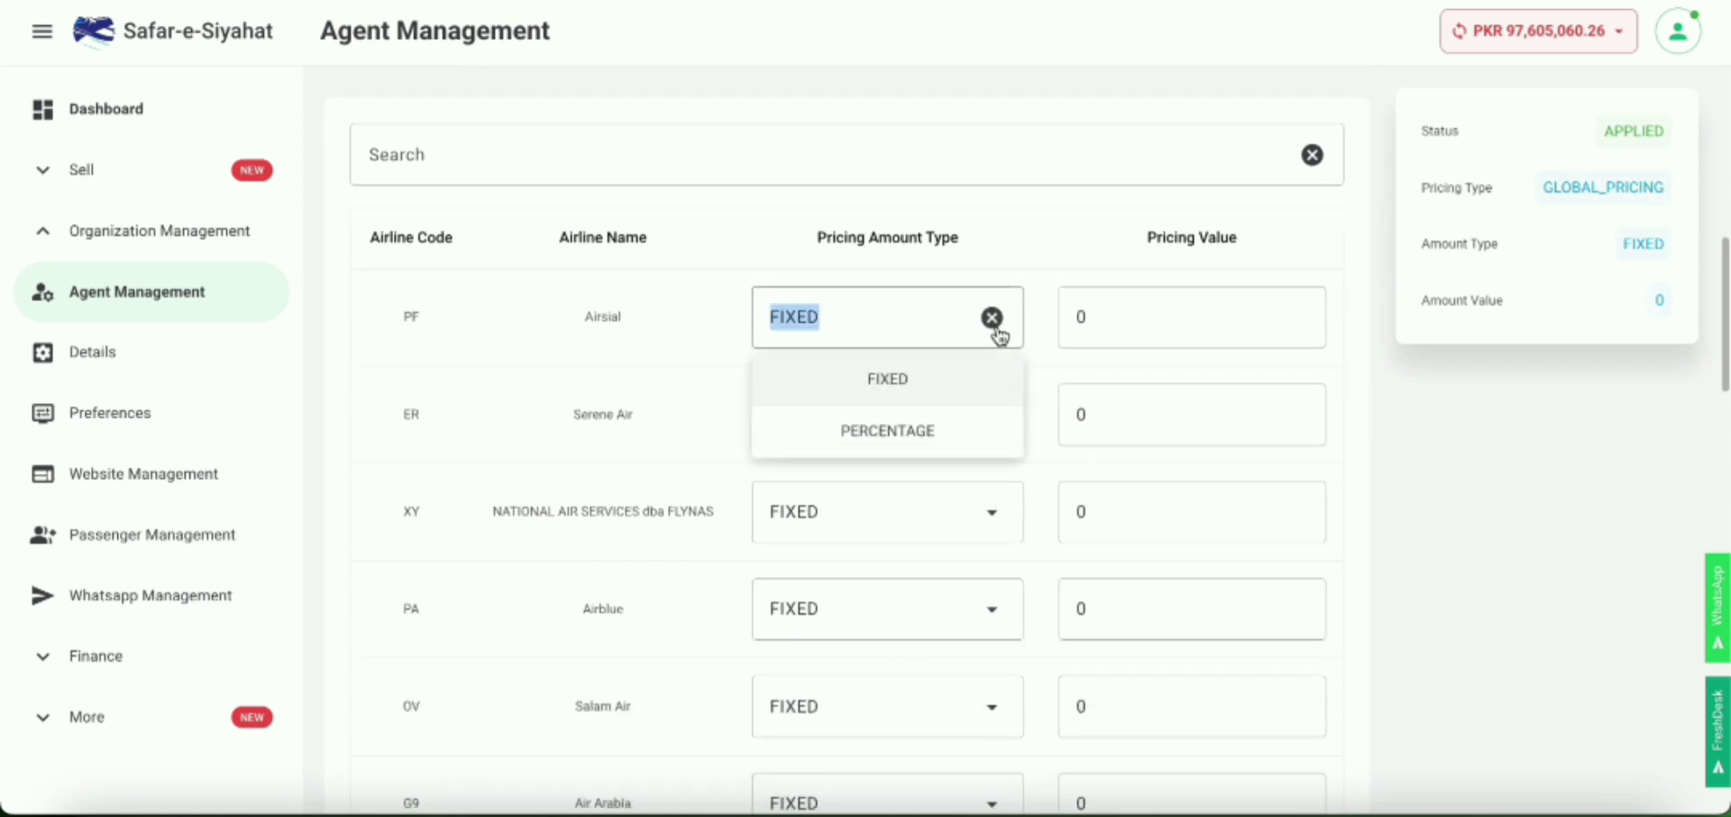
left_click(1042, 287)
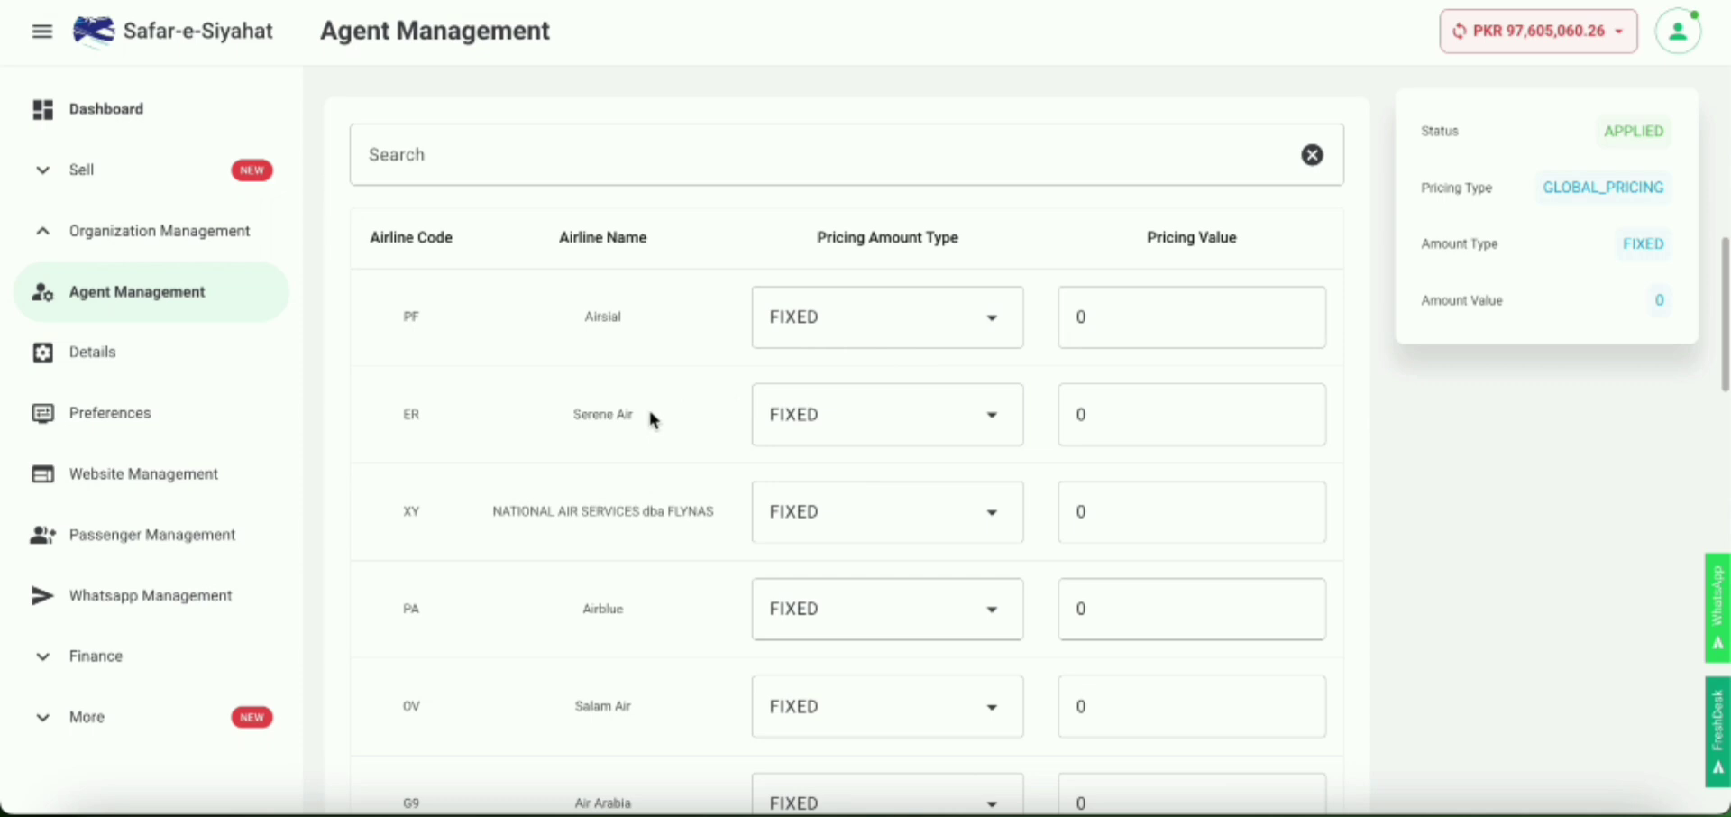
Step: Return the agent's pricing type to GLOBAL_PRICING
scroll(649, 484, "up", 7)
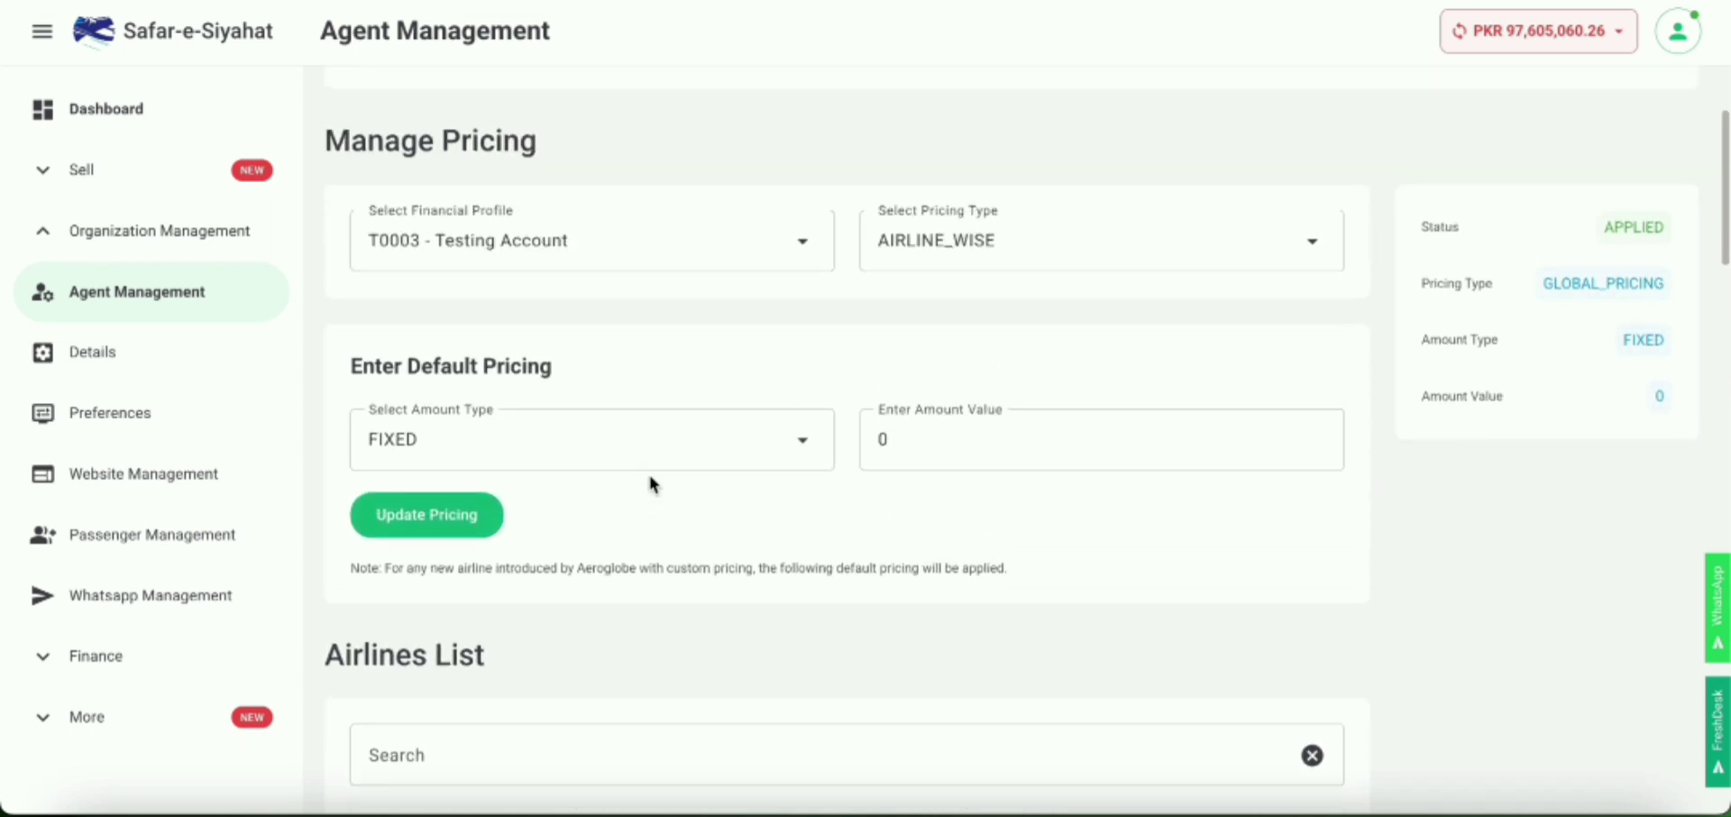
left_click(960, 245)
left_click(961, 357)
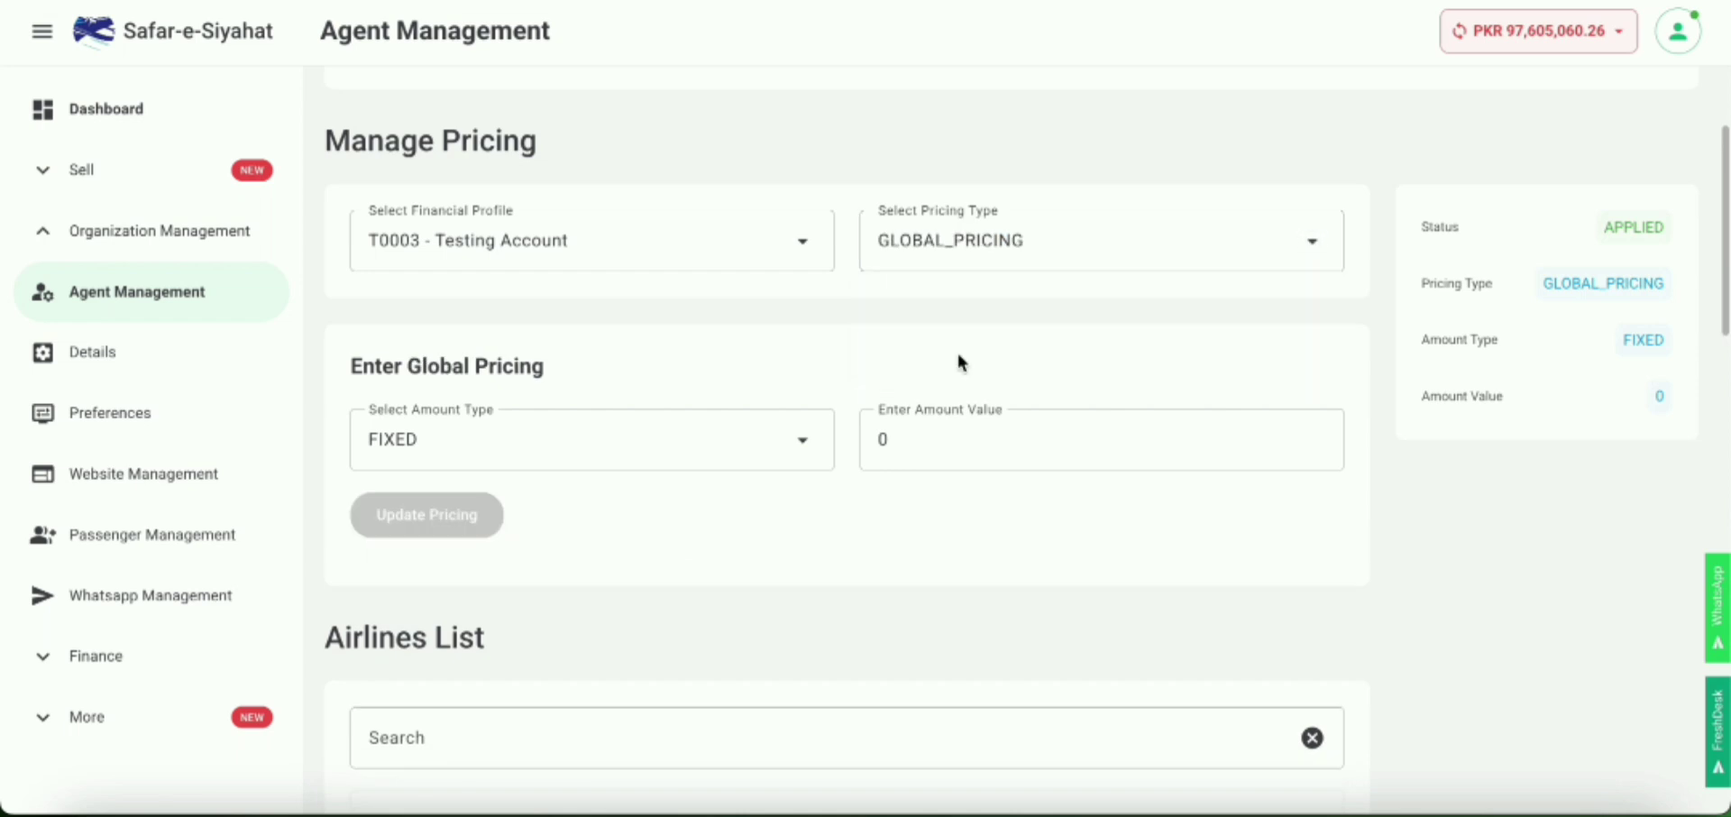
Step: Update the agent's global pricing to a FIXED amount of 1000 and check the values in the airlines list
scroll(895, 482, "down", 2)
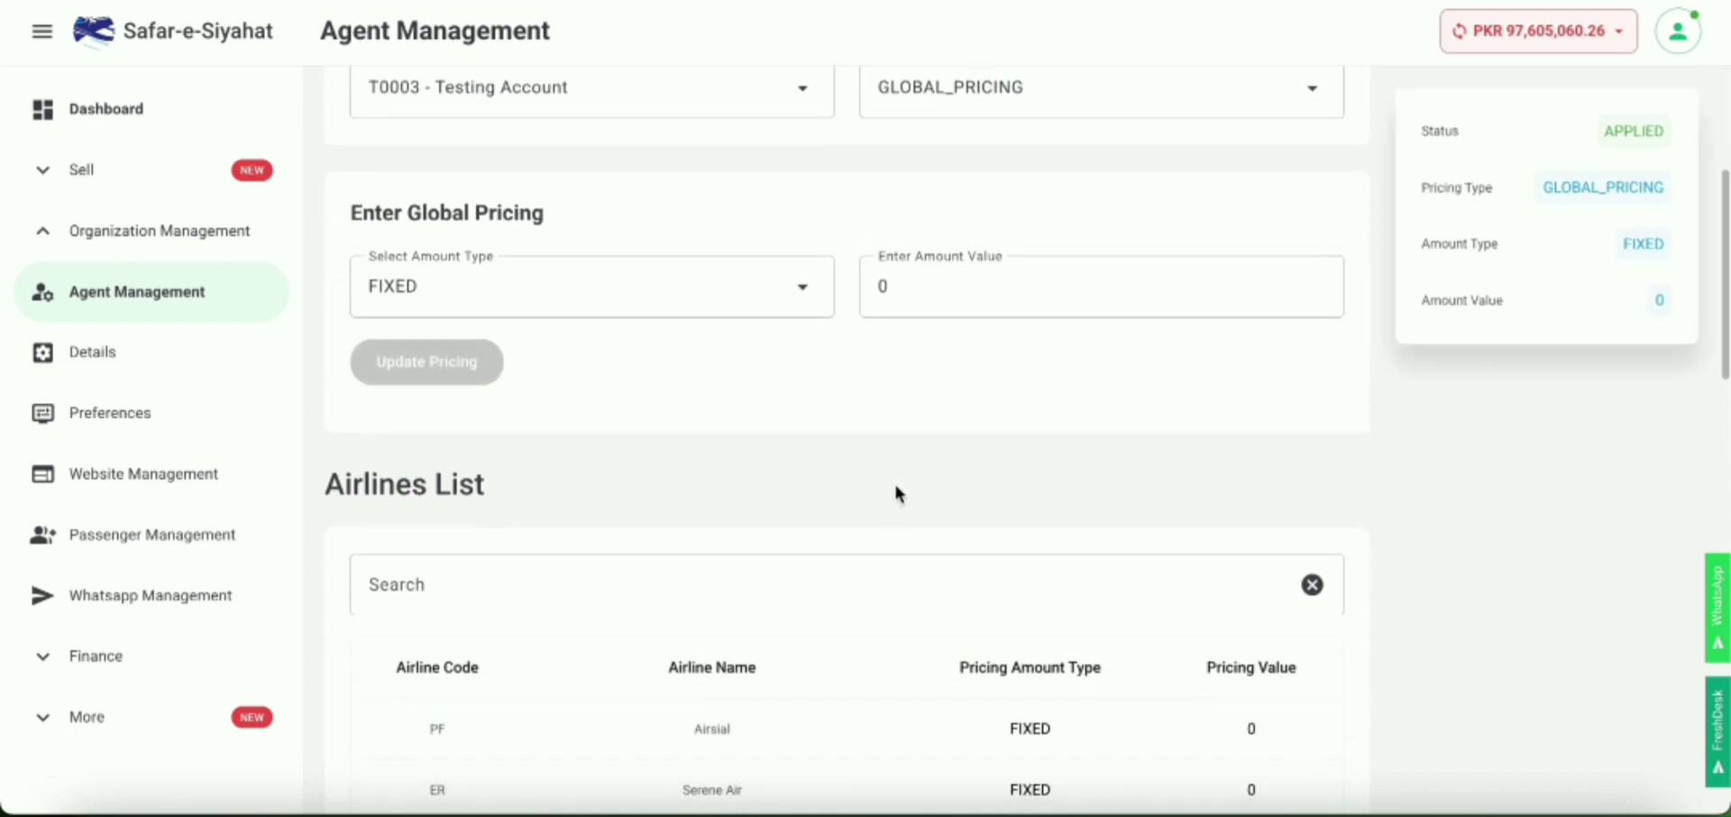
scroll(895, 487, "down", 2)
scroll(894, 480, "down", 1)
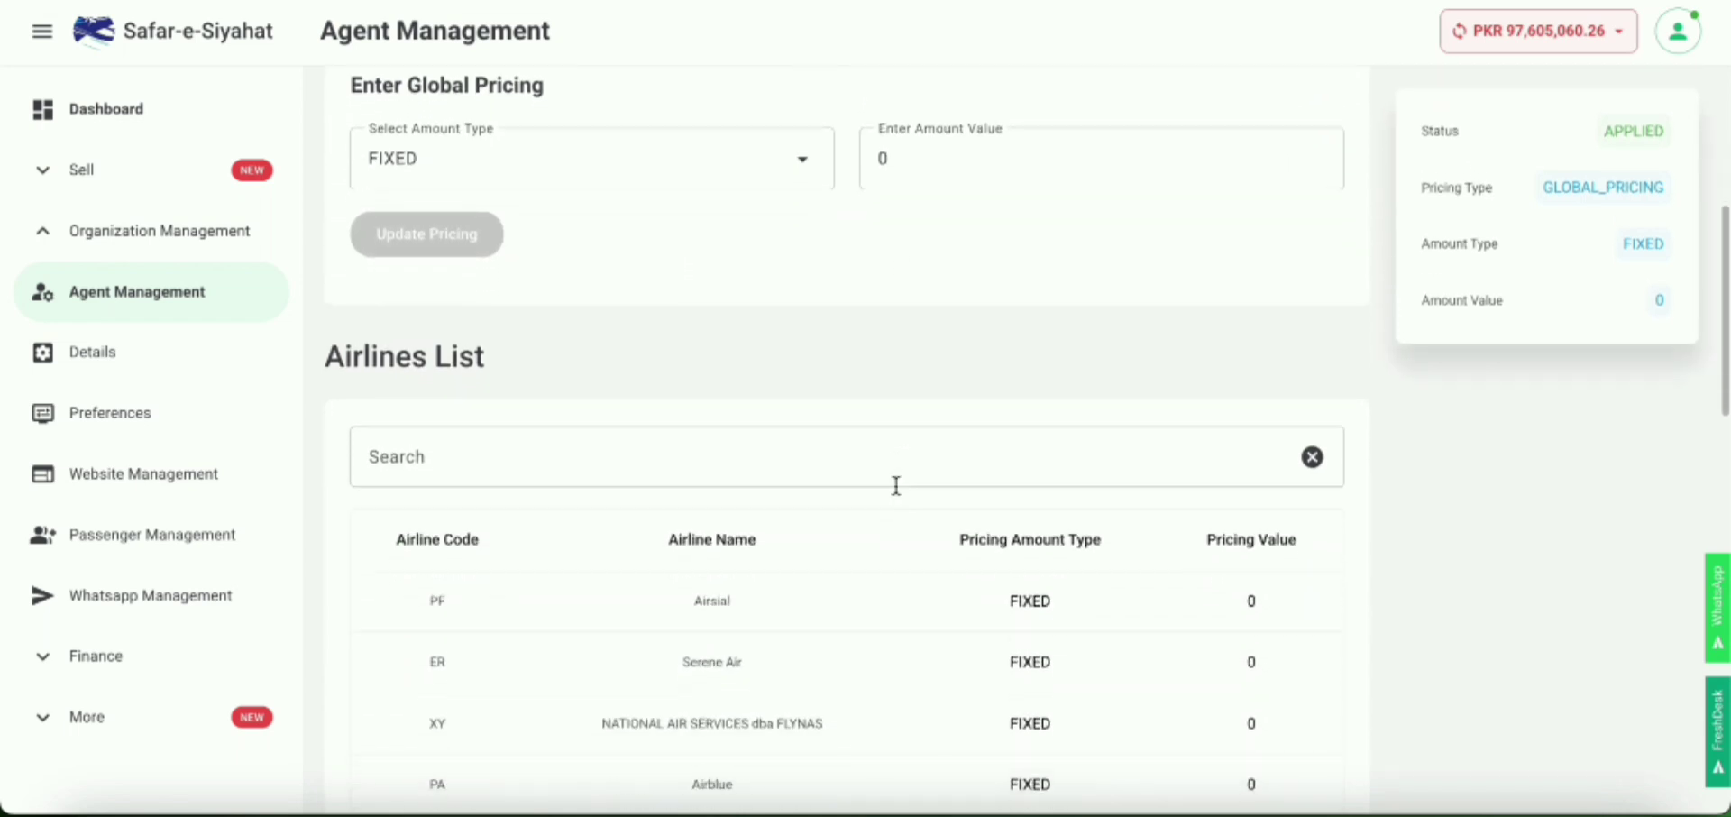
left_click(433, 161)
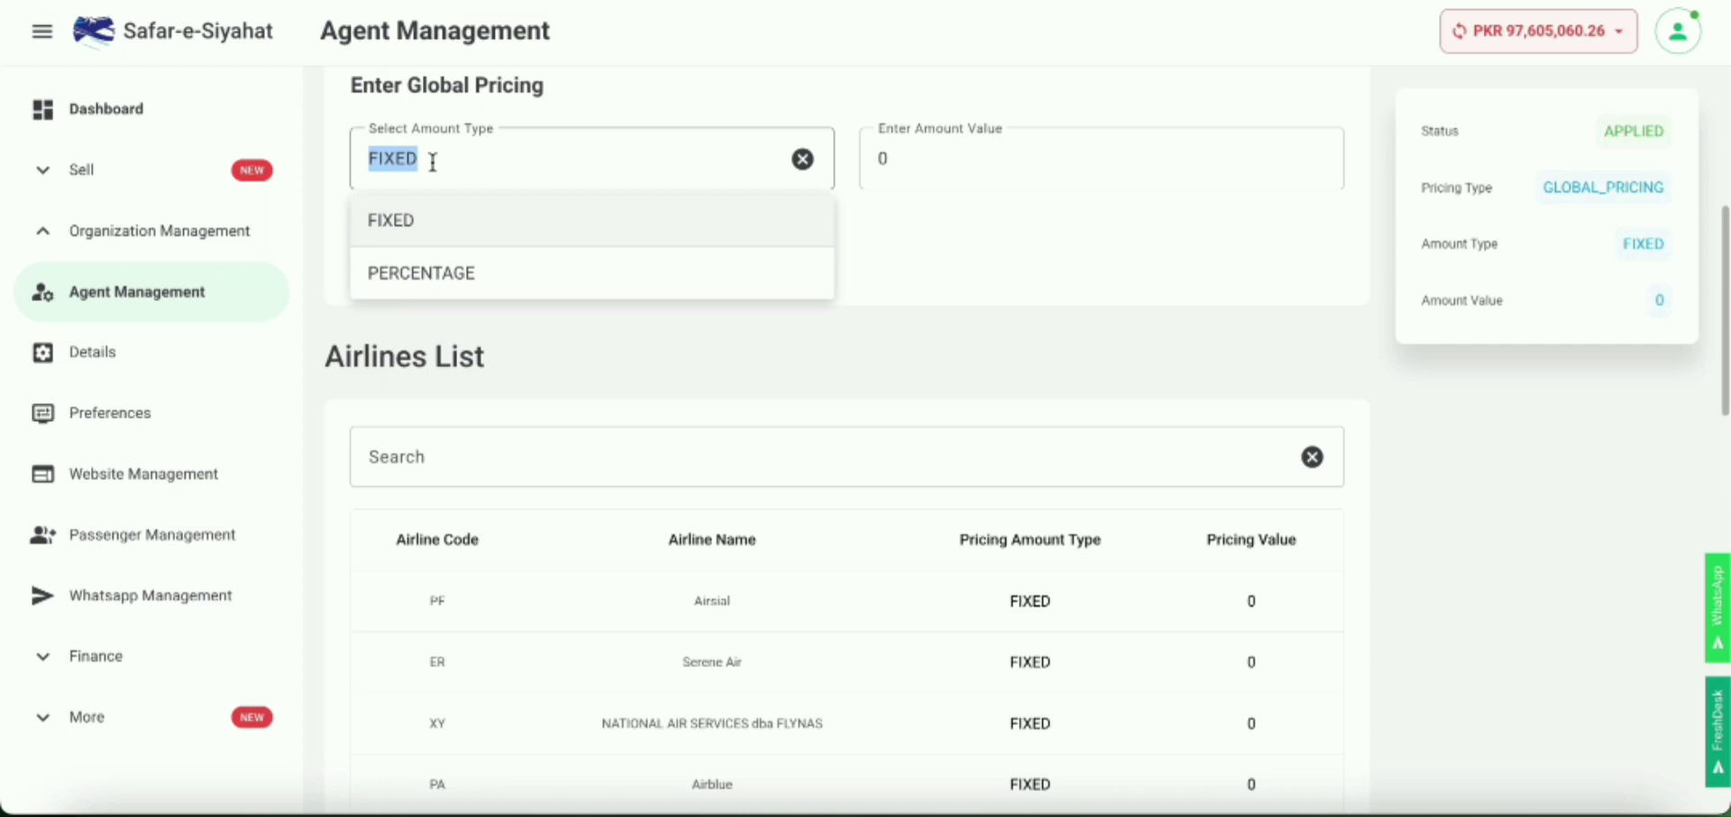
left_click(432, 224)
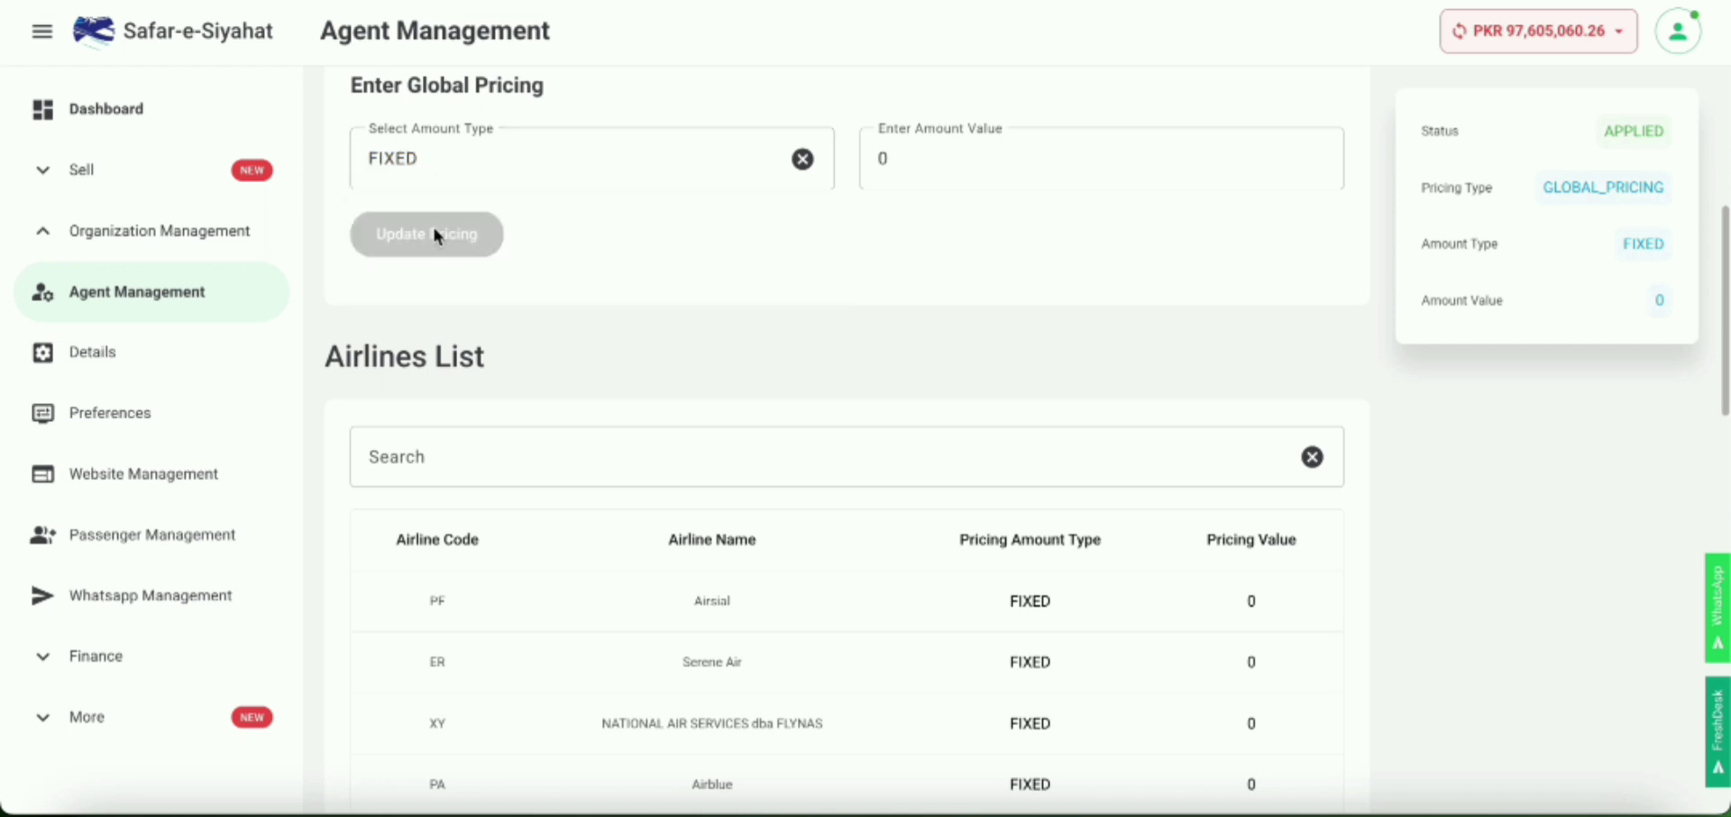
left_click(894, 173)
key("BackSpace")
type("1000")
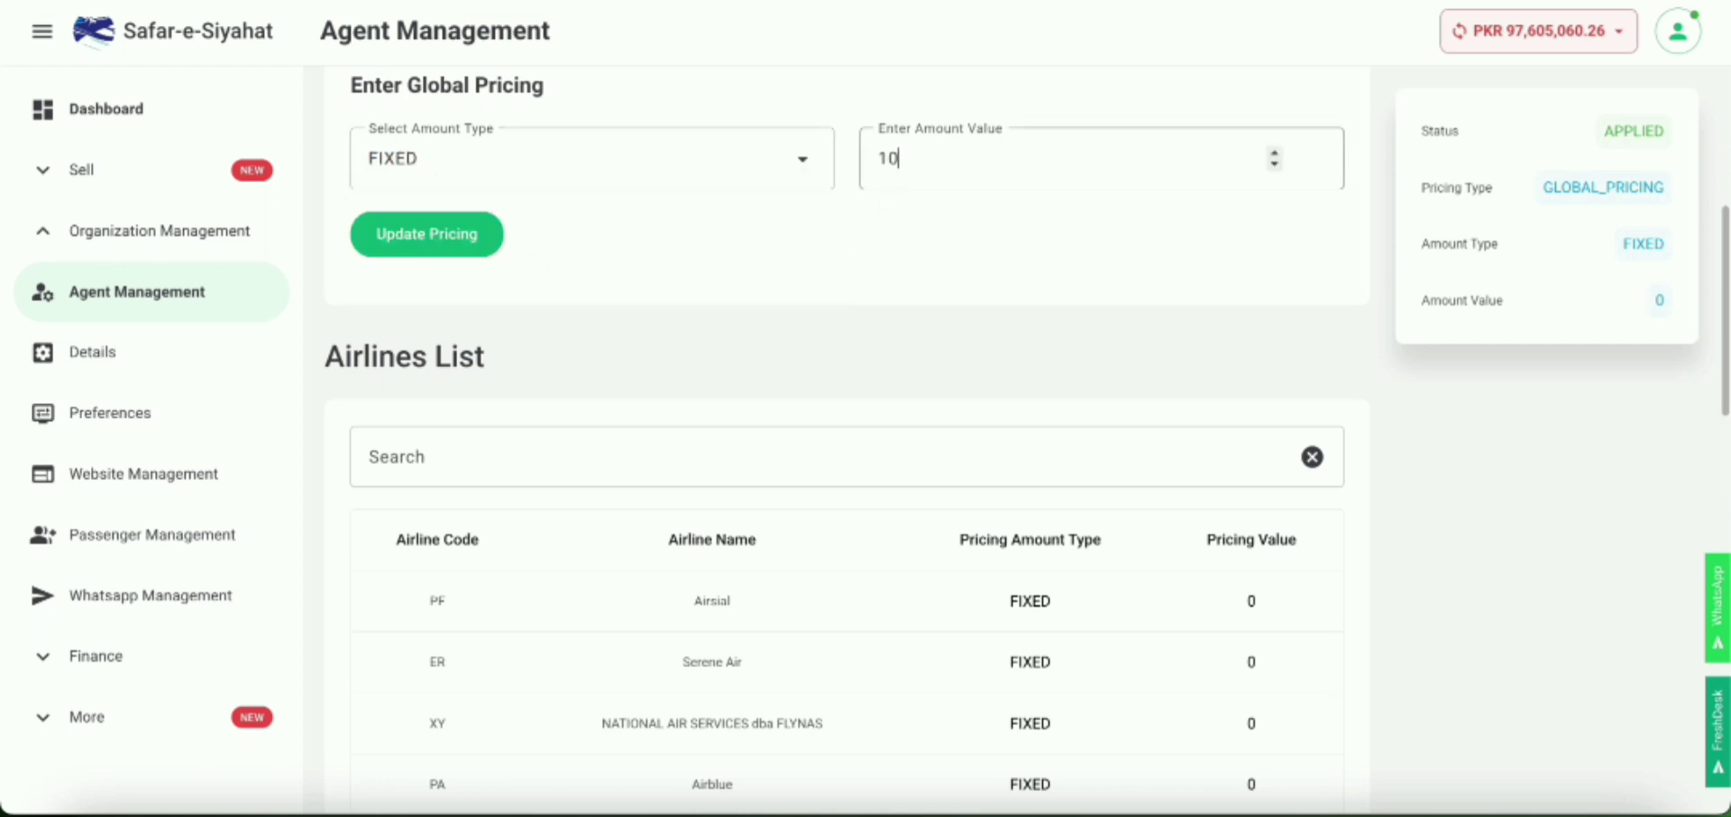
left_click(473, 239)
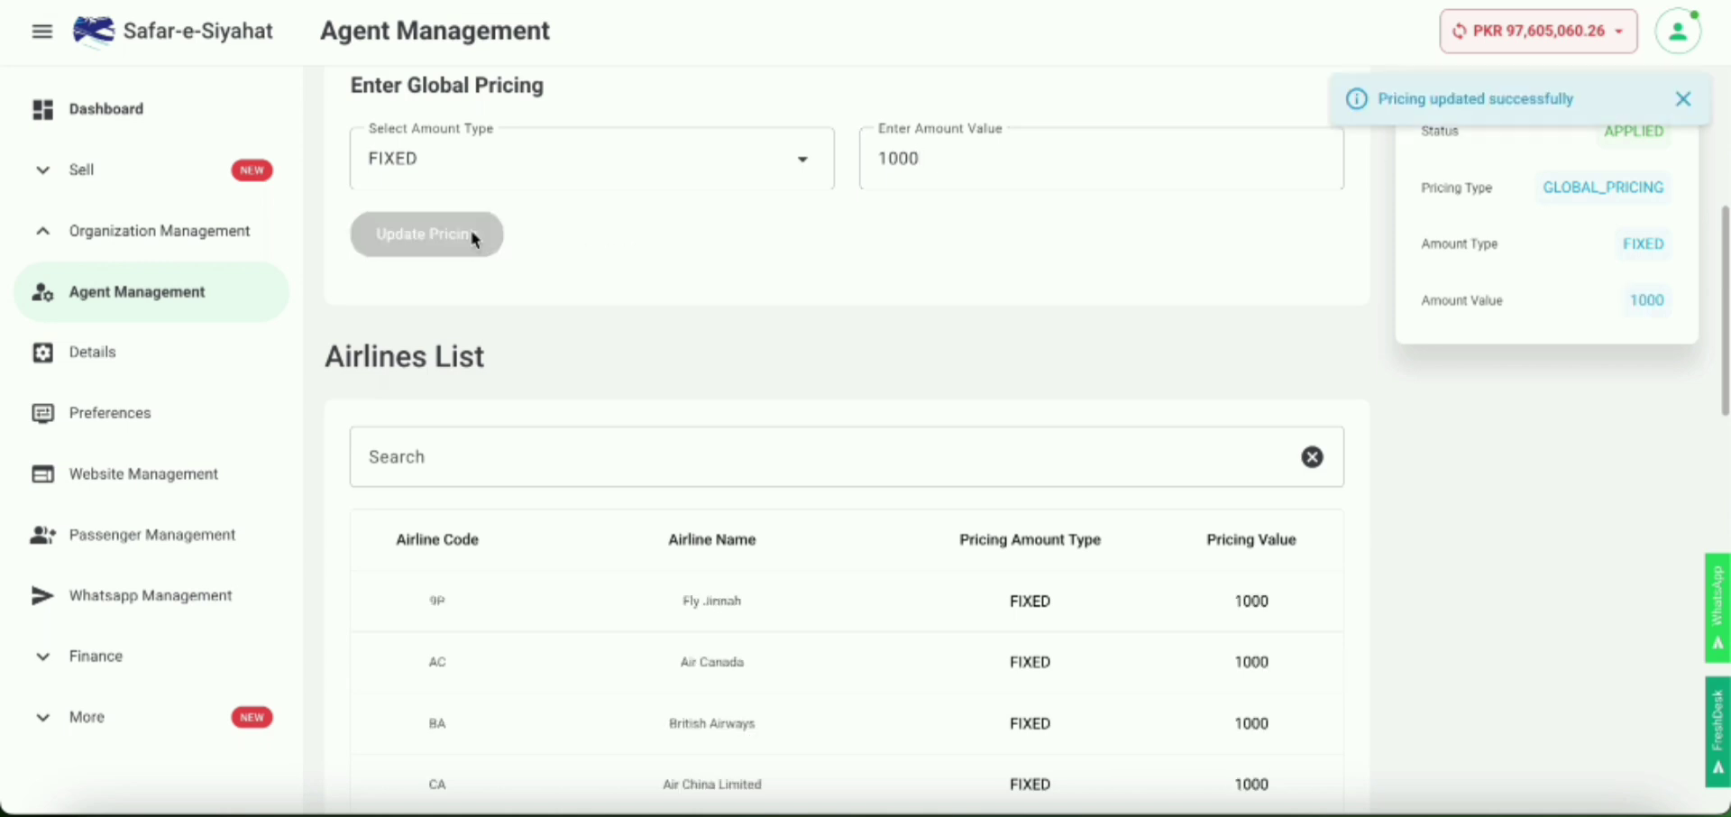
scroll(813, 411, "down", 3)
scroll(815, 417, "down", 1)
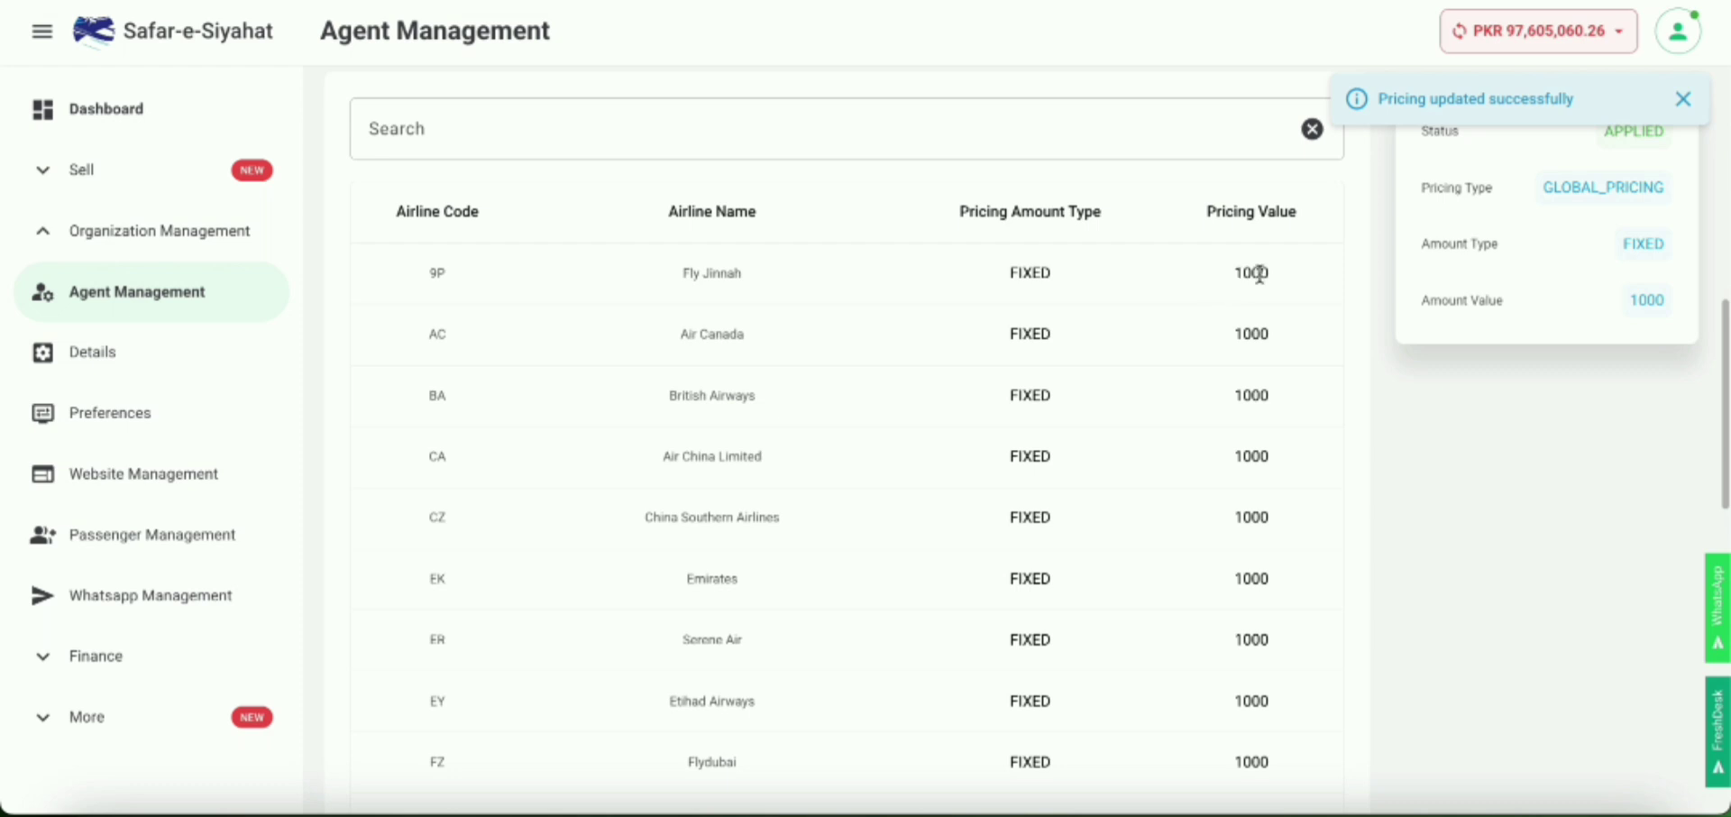
scroll(1121, 371, "down", 1)
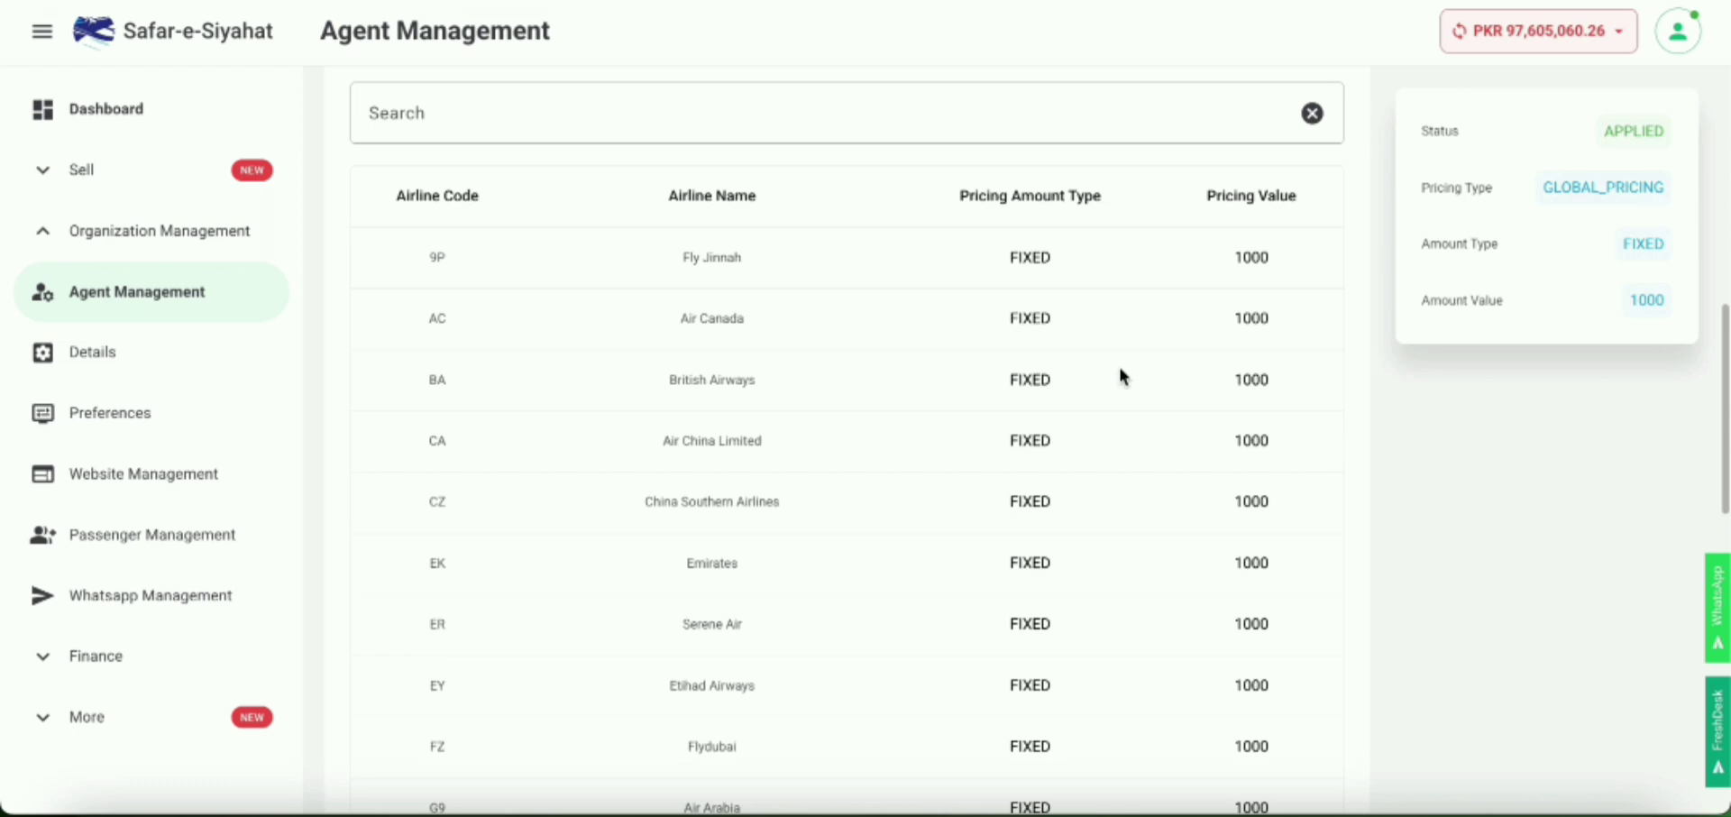
Step: Change the global pricing amount type to PERCENTAGE
scroll(1120, 373, "up", 5)
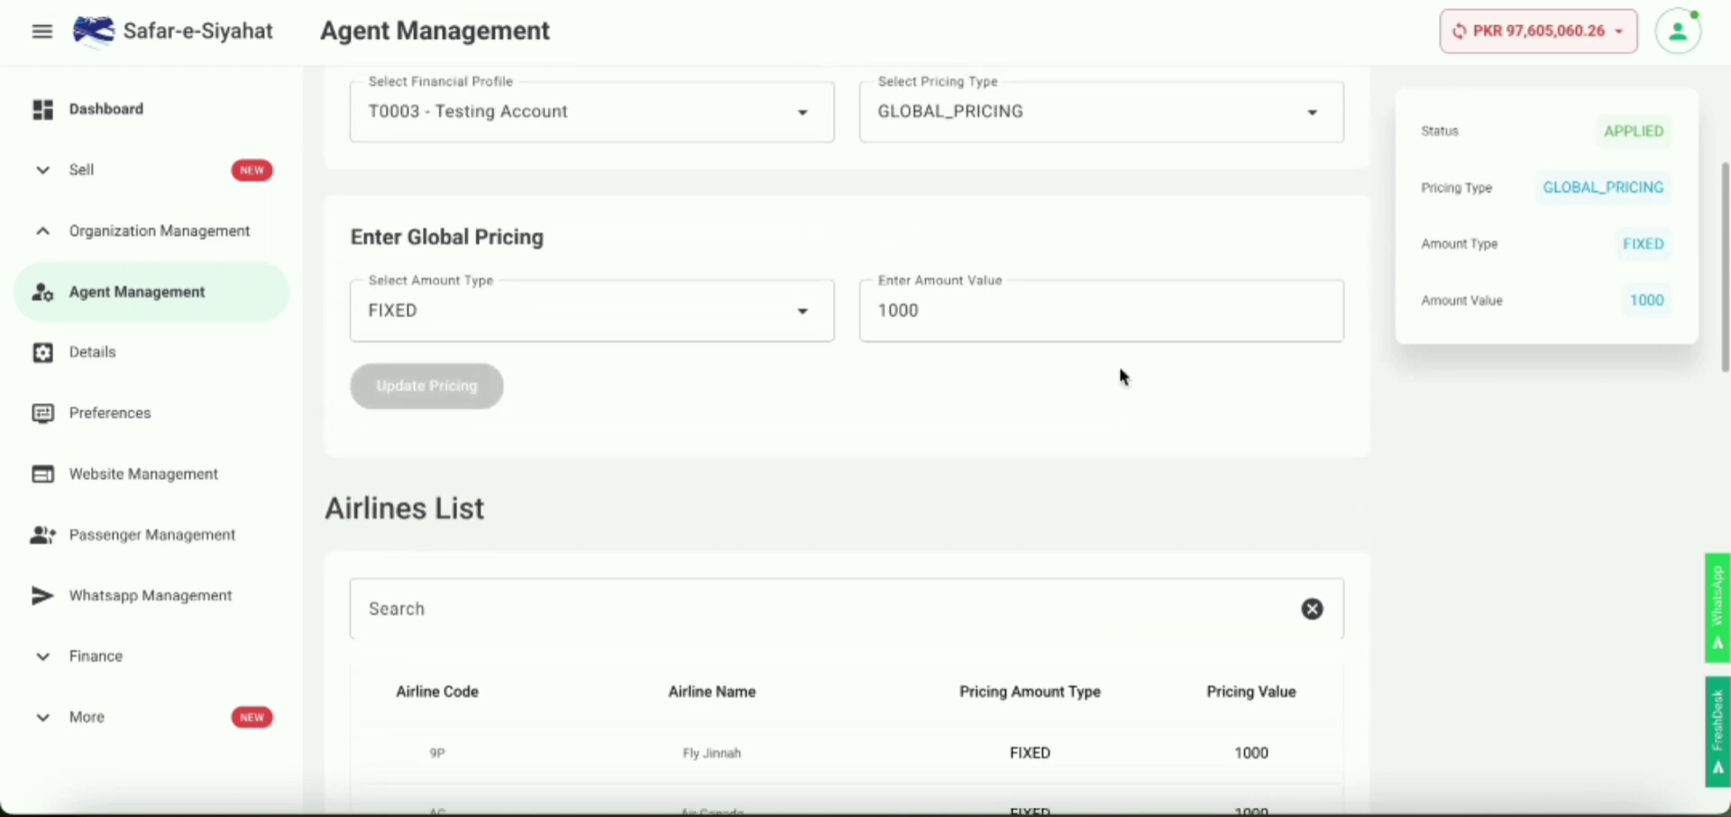
left_click(810, 319)
left_click(955, 366)
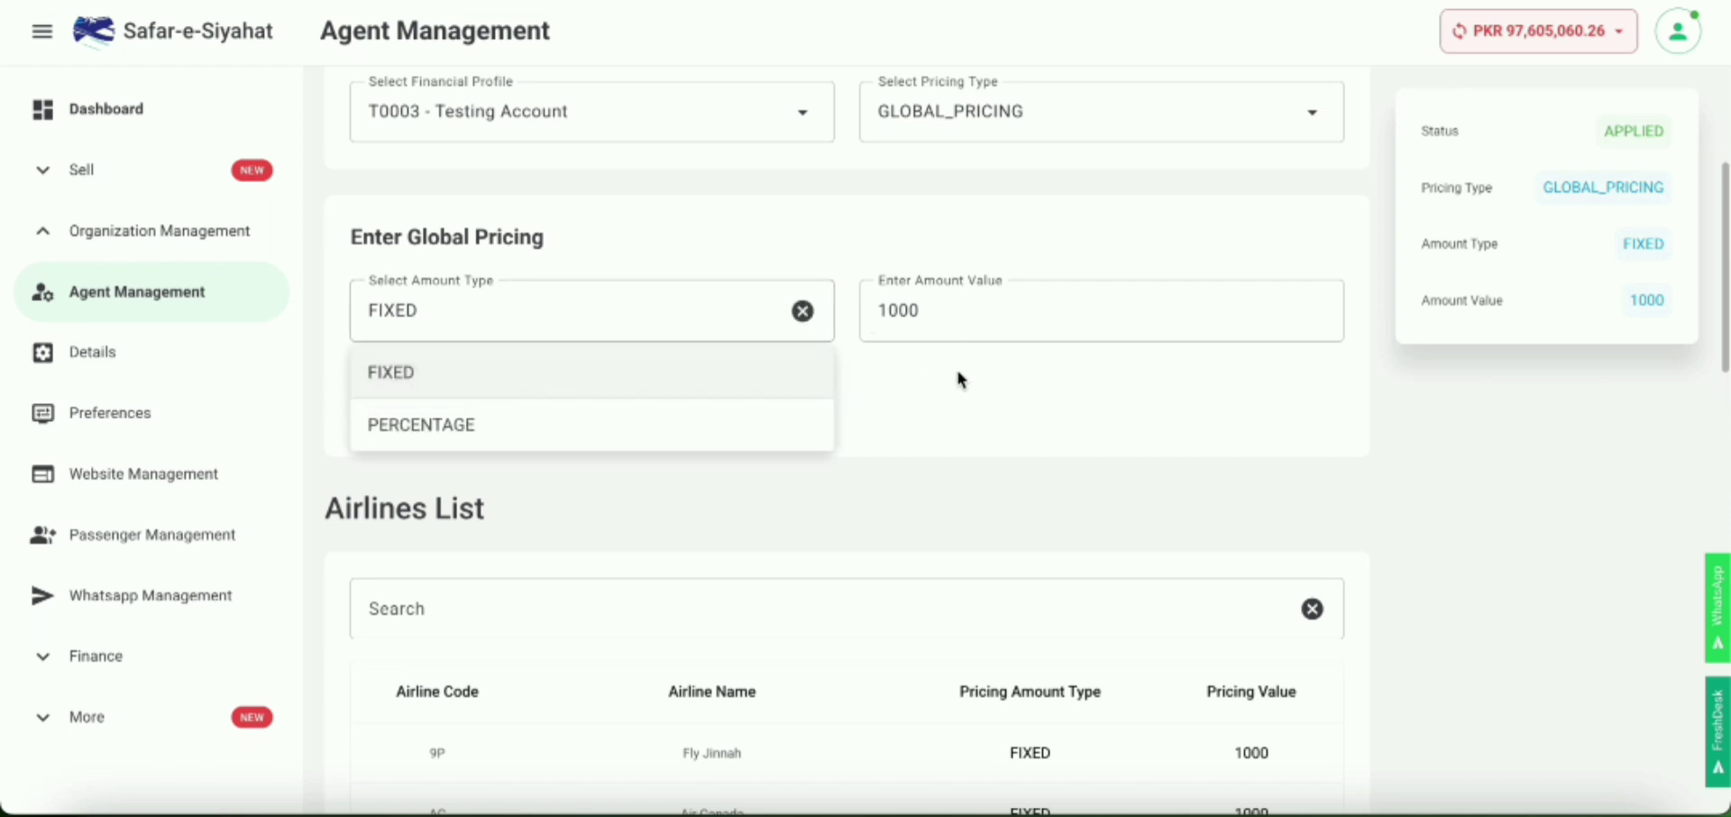
left_click(802, 314)
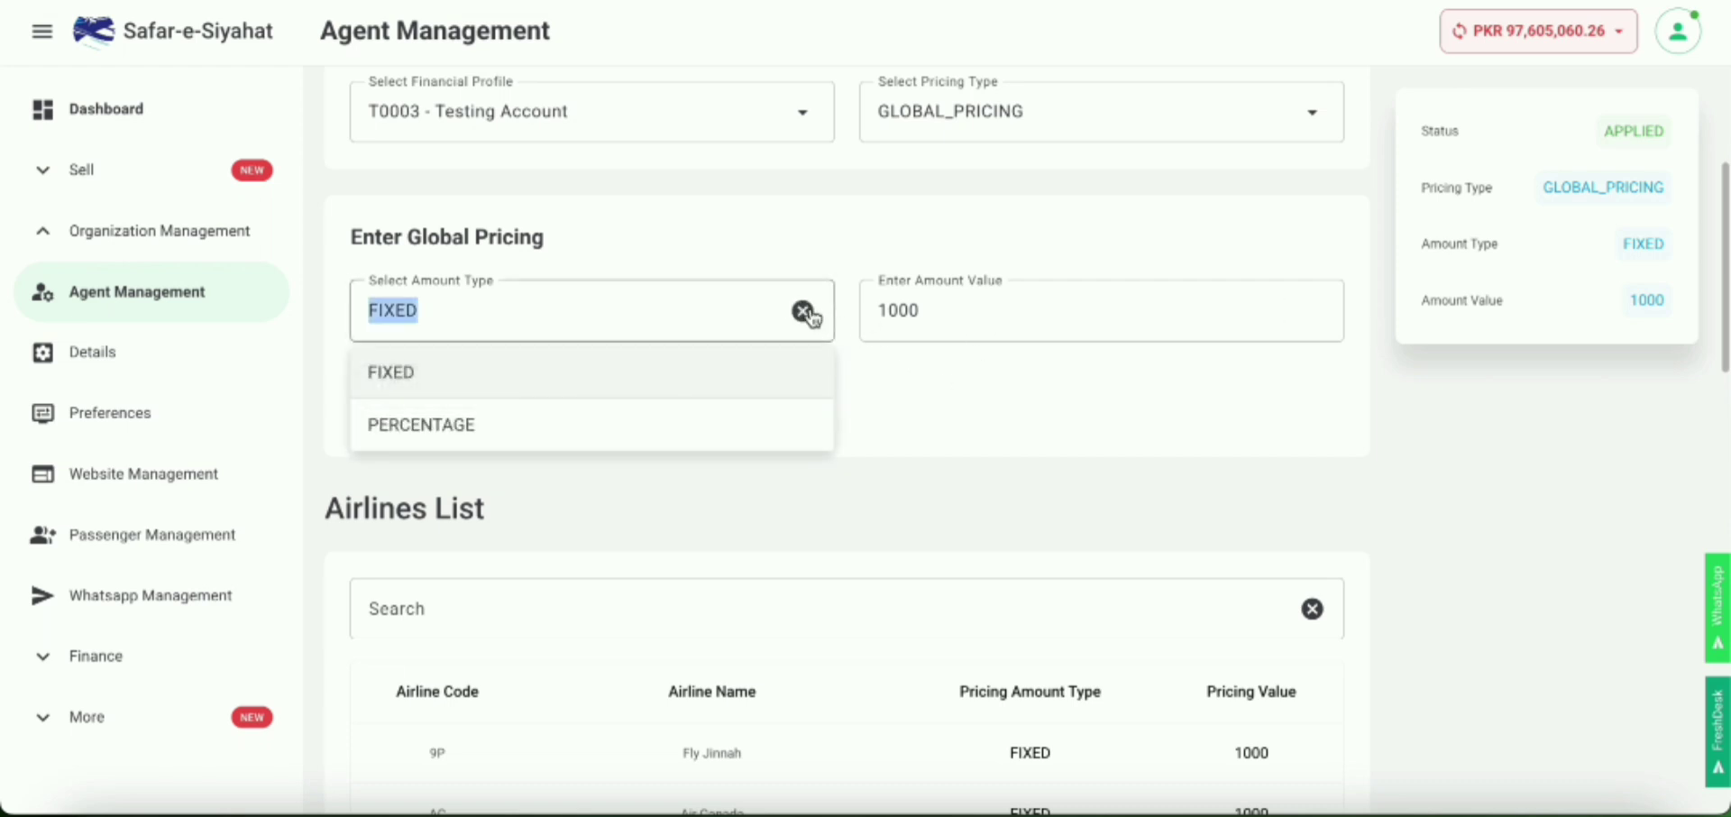
left_click(752, 422)
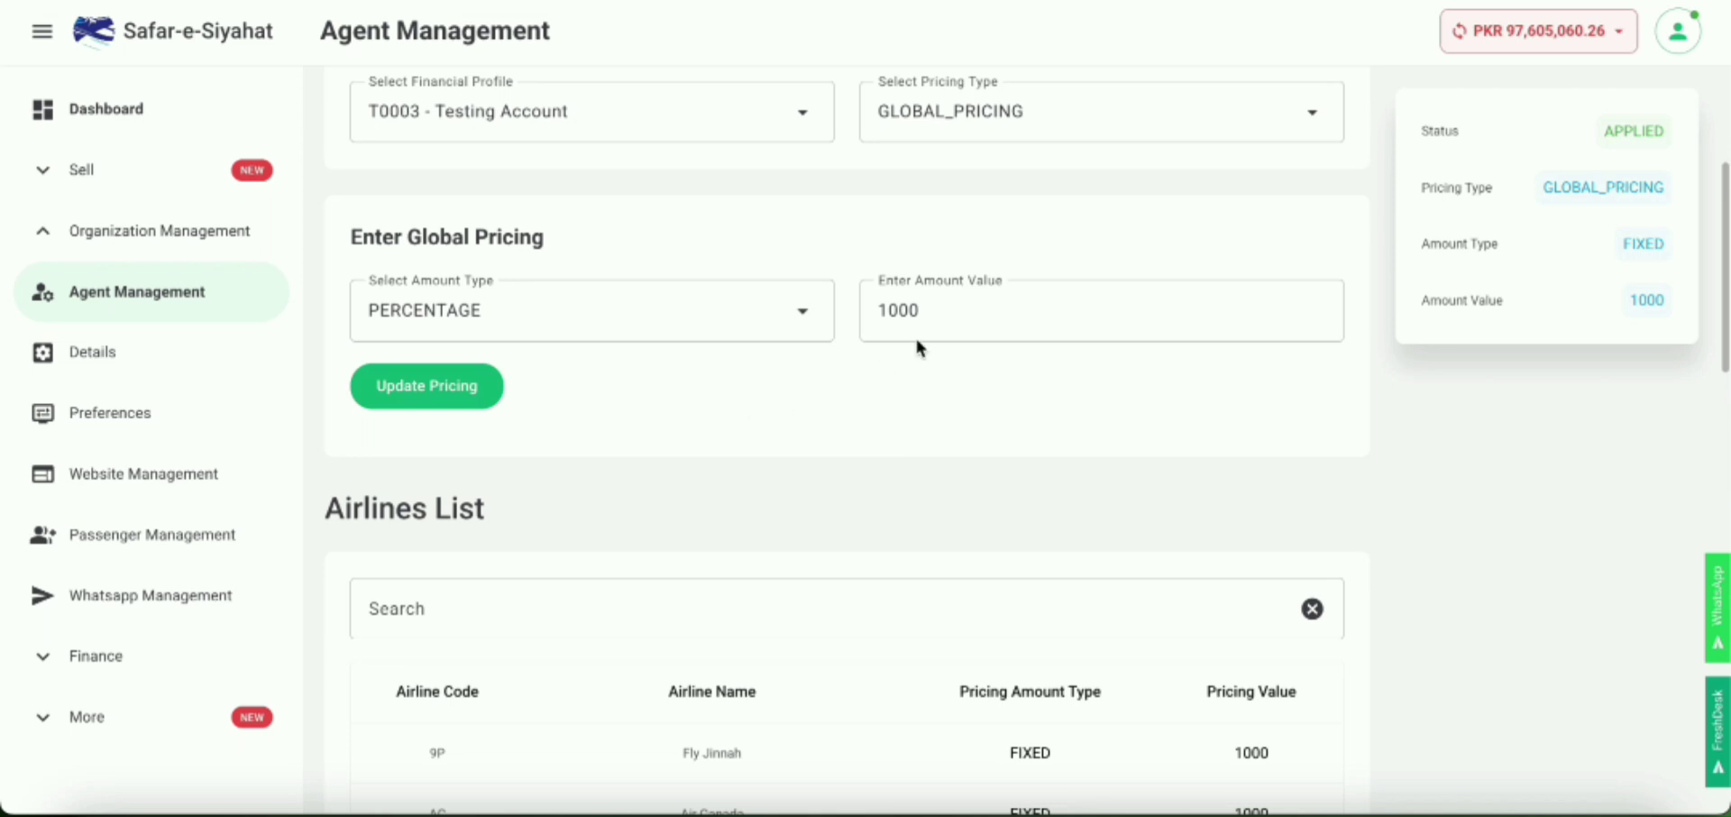
Step: Set the global pricing amount value to 5, update the pricing and check the airlines list
left_click(946, 309)
key("BackSpace")
key("BackSpace")
key("BackSpace")
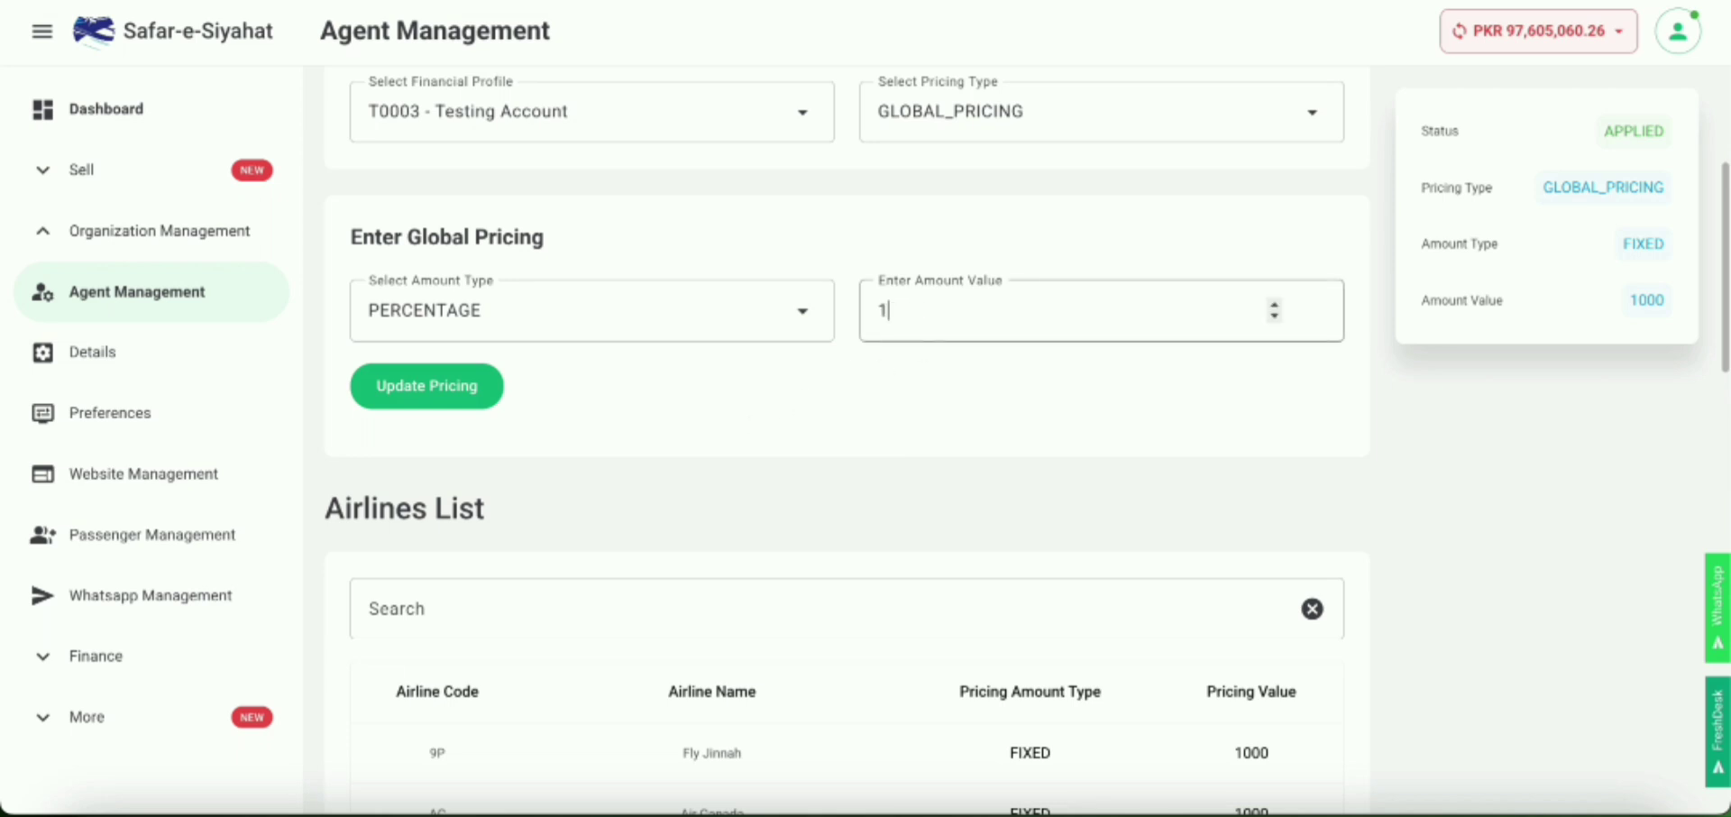
key("BackSpace")
type("5")
scroll(820, 473, "down", 2)
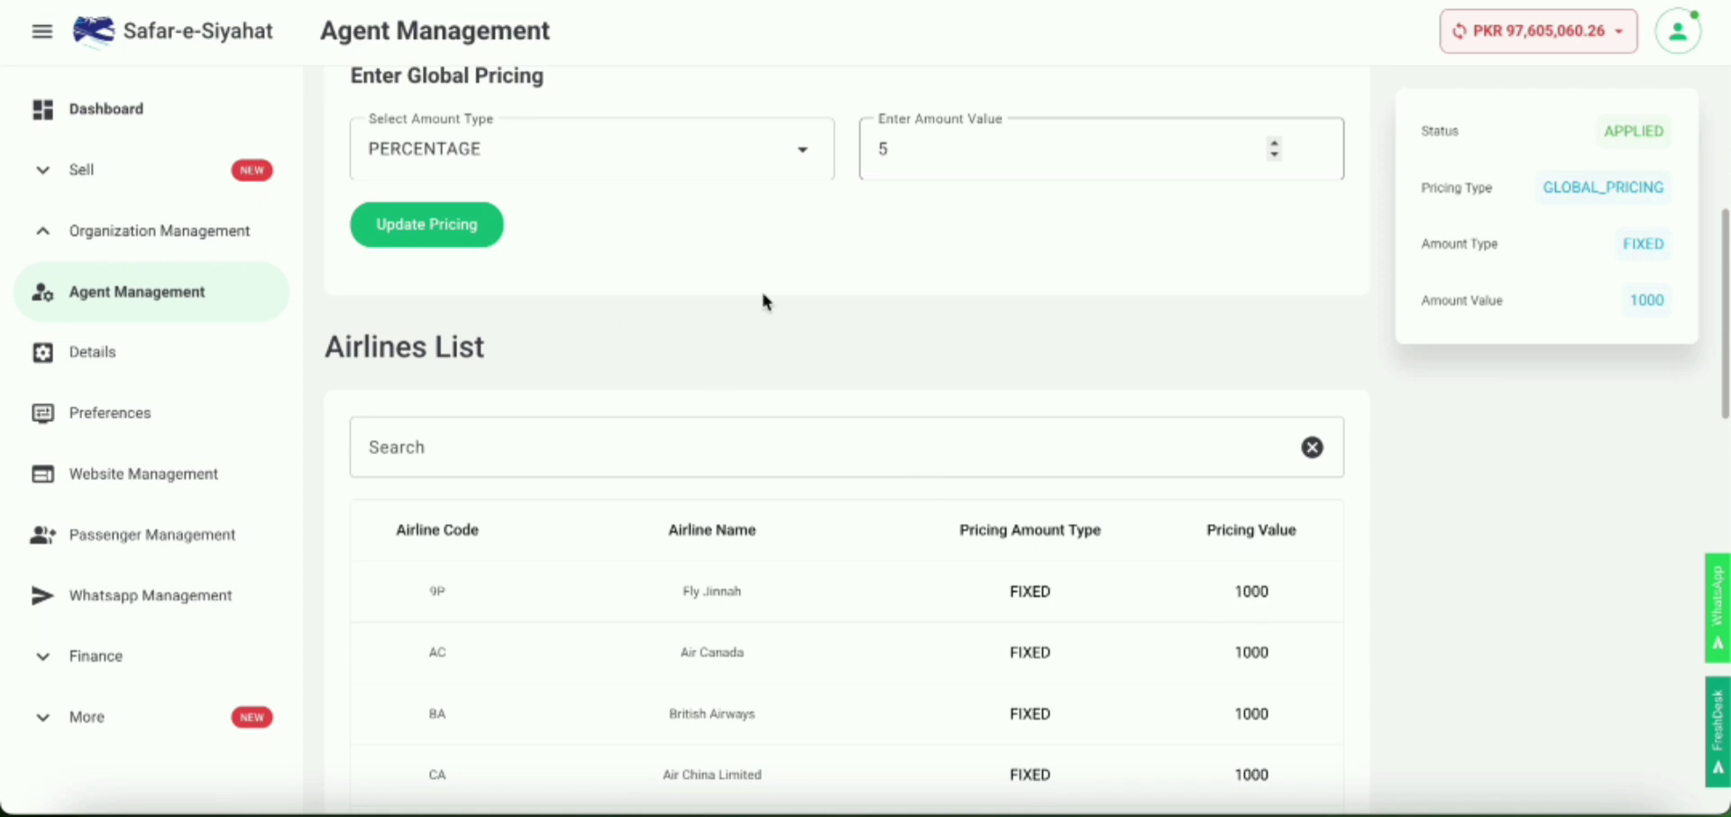
left_click(475, 229)
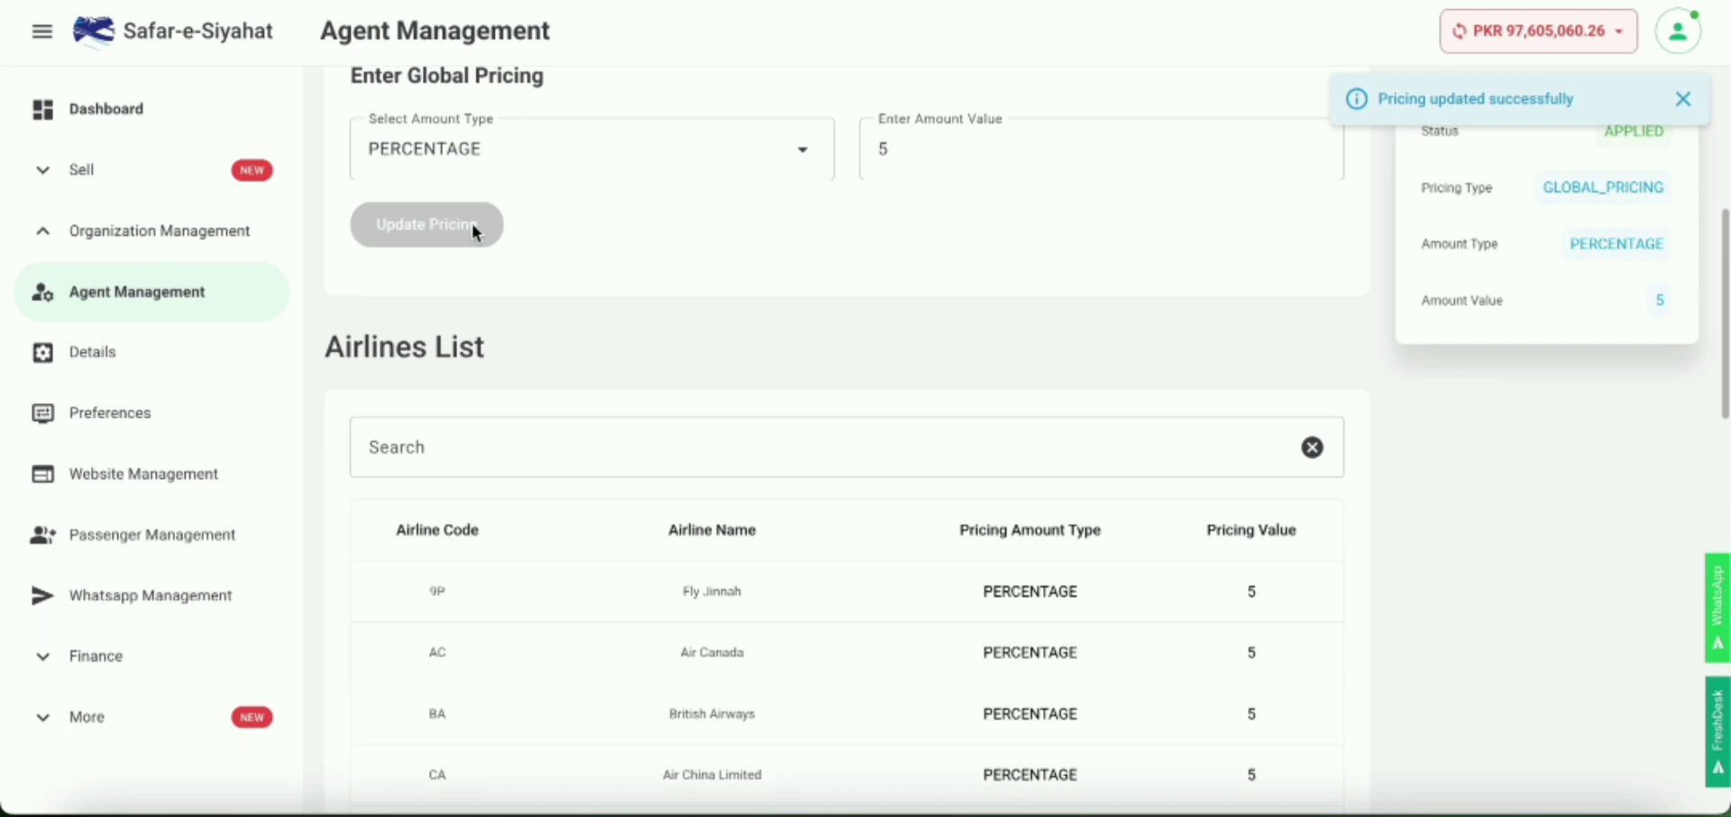
scroll(824, 435, "down", 5)
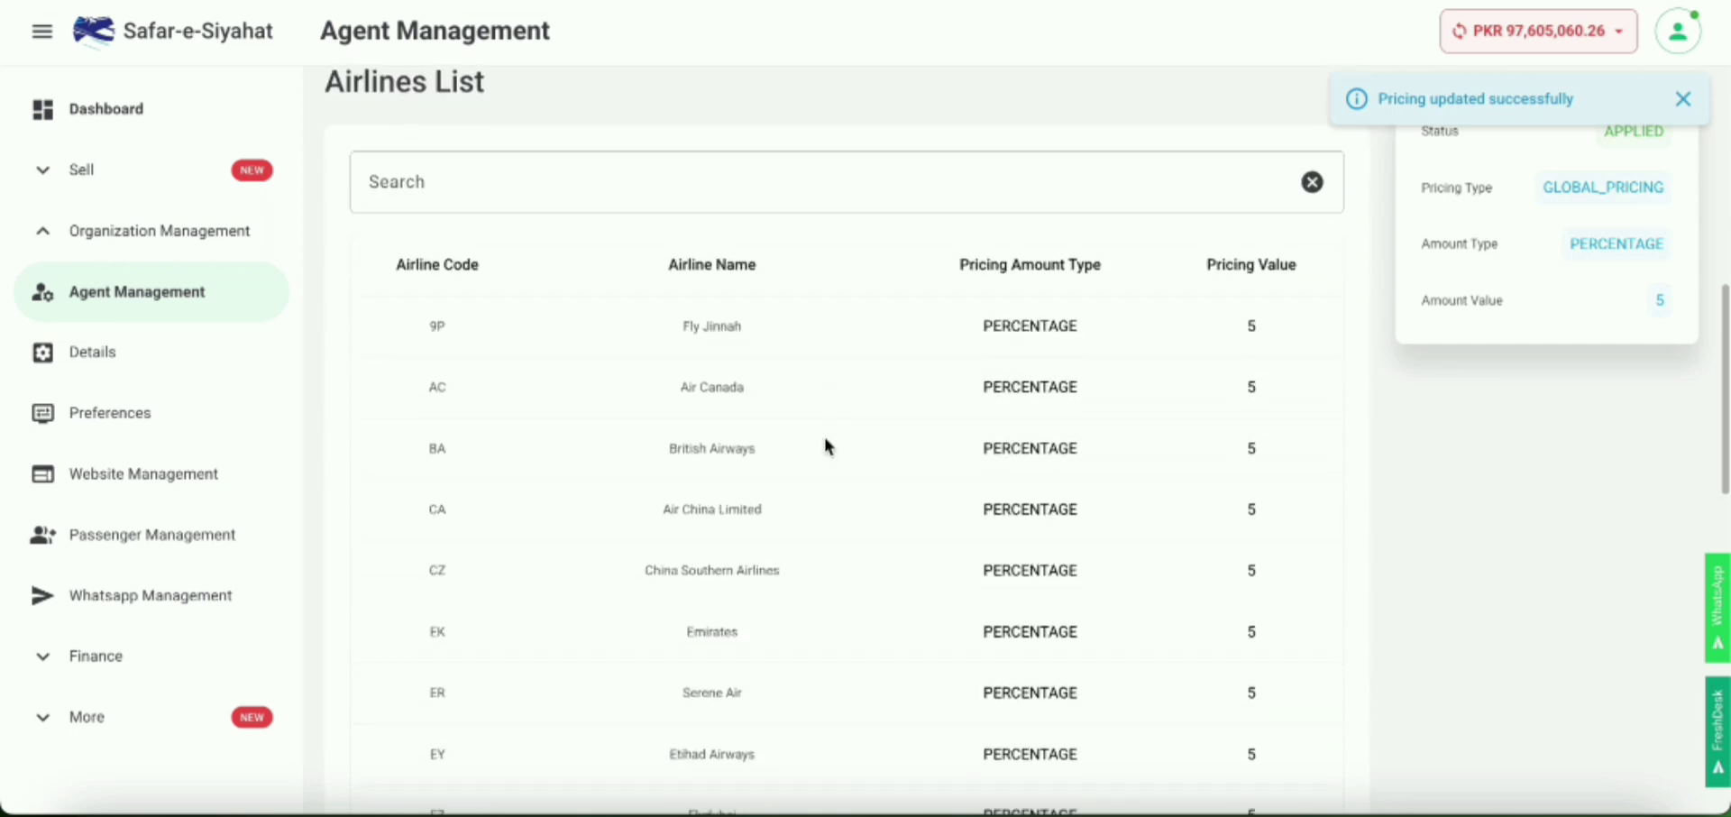
Step: Set the global pricing amount value to 0, update the pricing and check the airlines list
scroll(1177, 223, "down", 2)
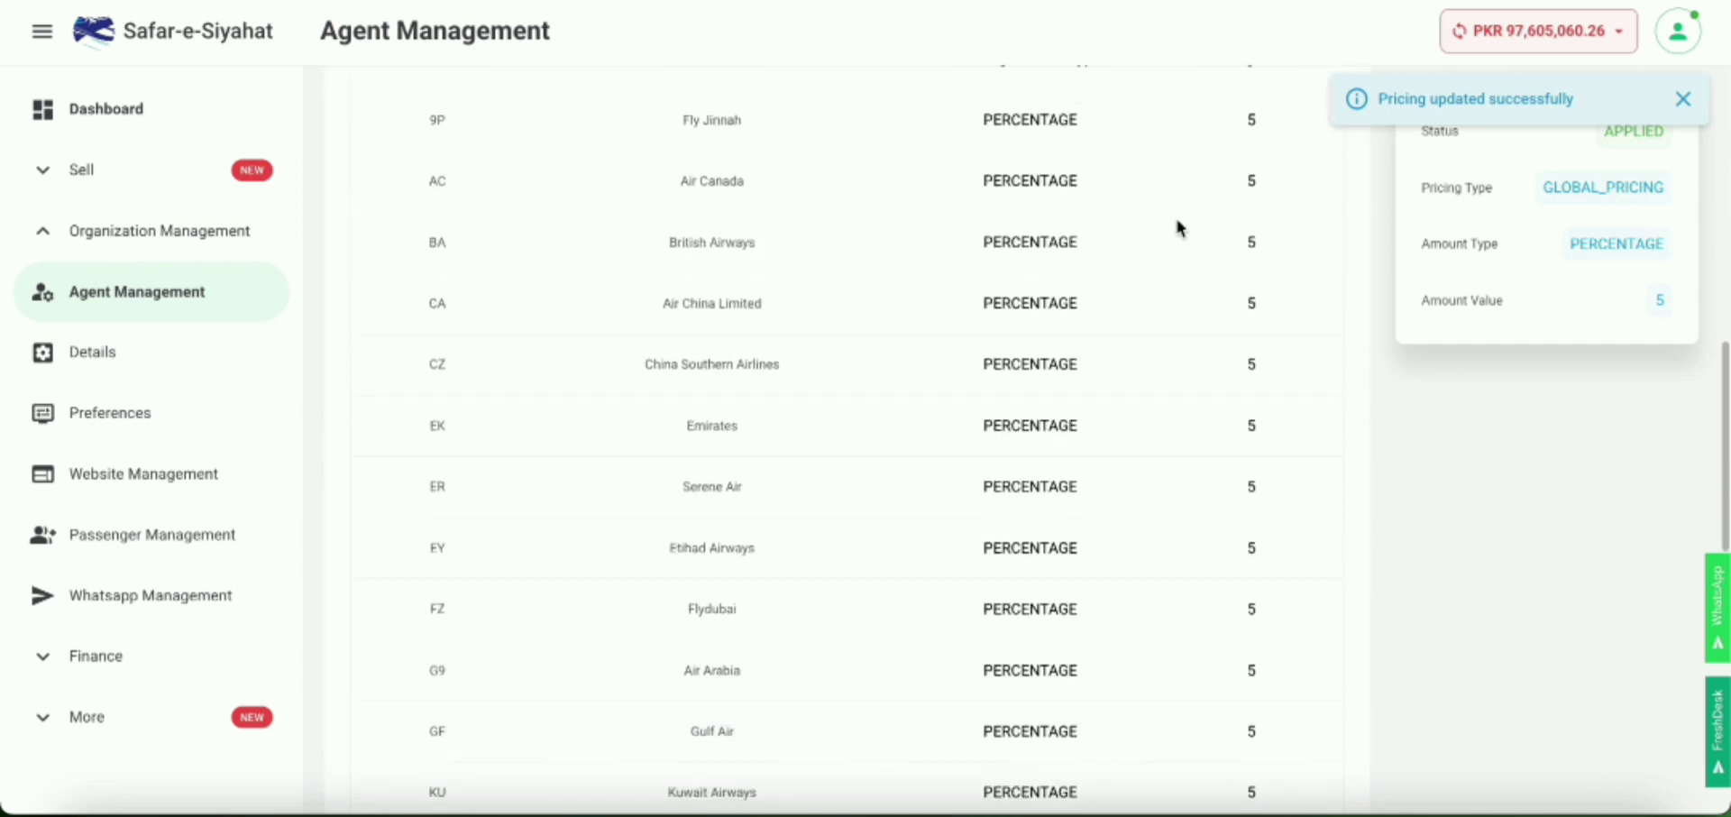
scroll(1176, 223, "up", 5)
scroll(1175, 228, "up", 4)
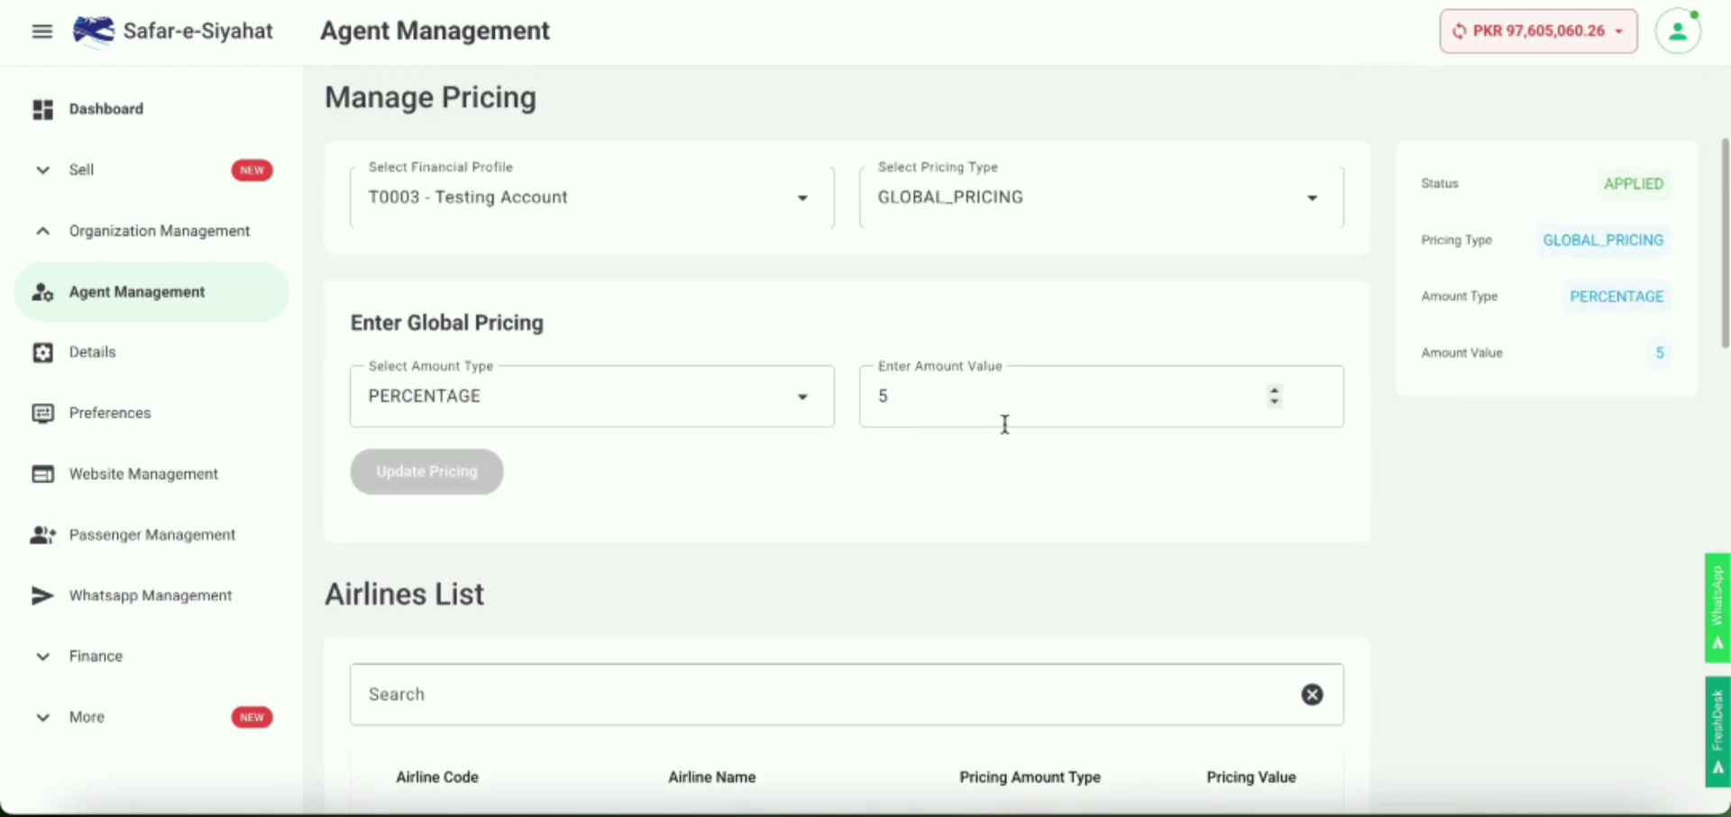
left_click(932, 417)
key("BackSpace")
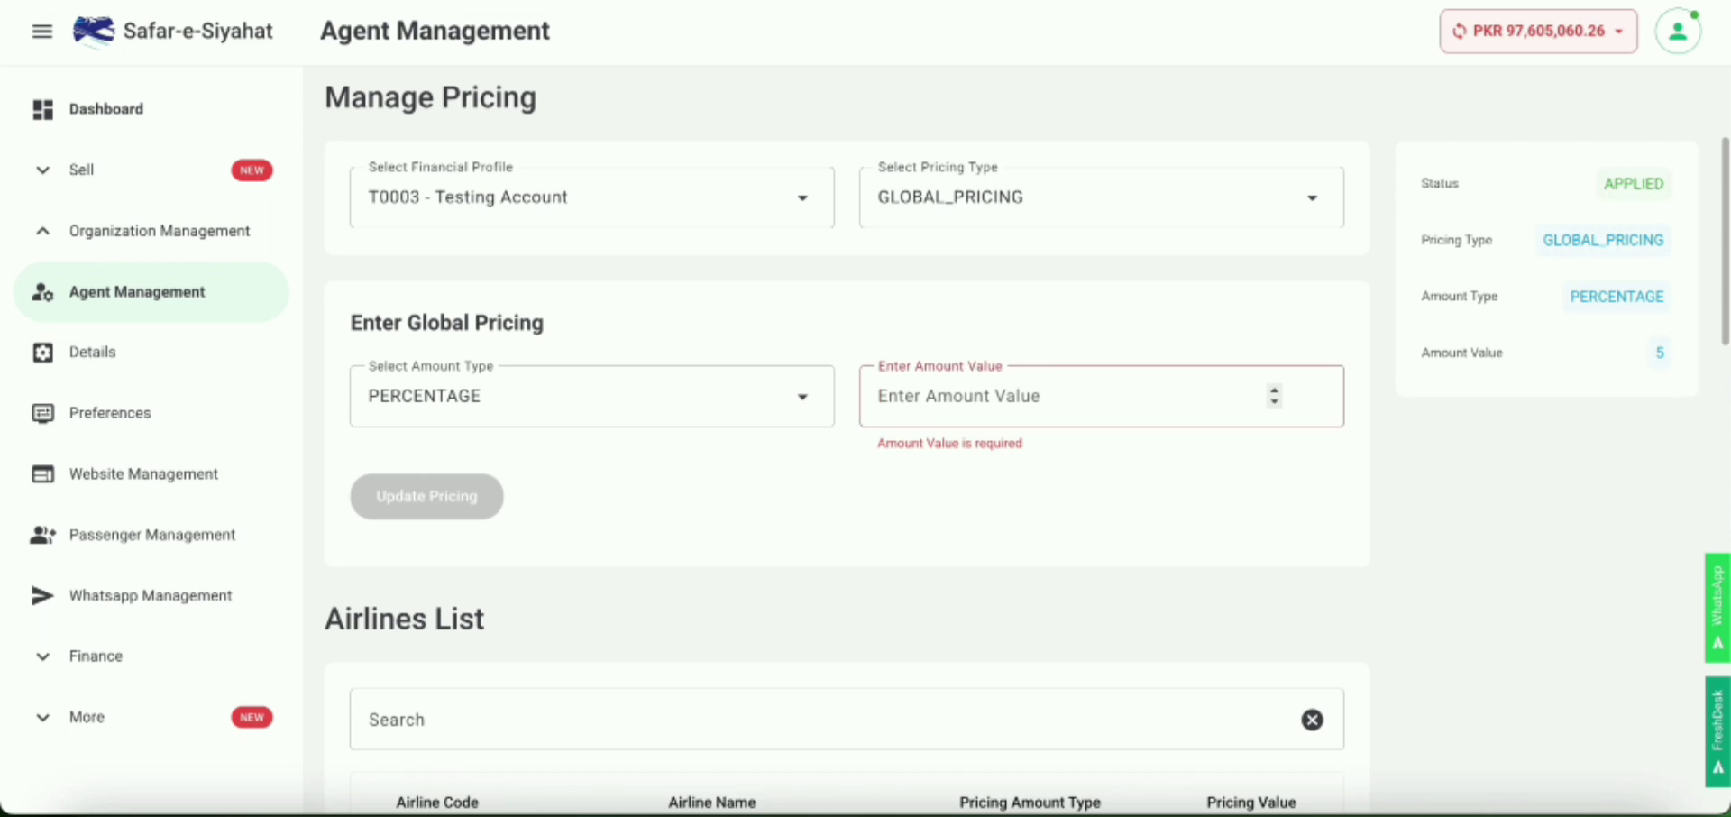
type("0")
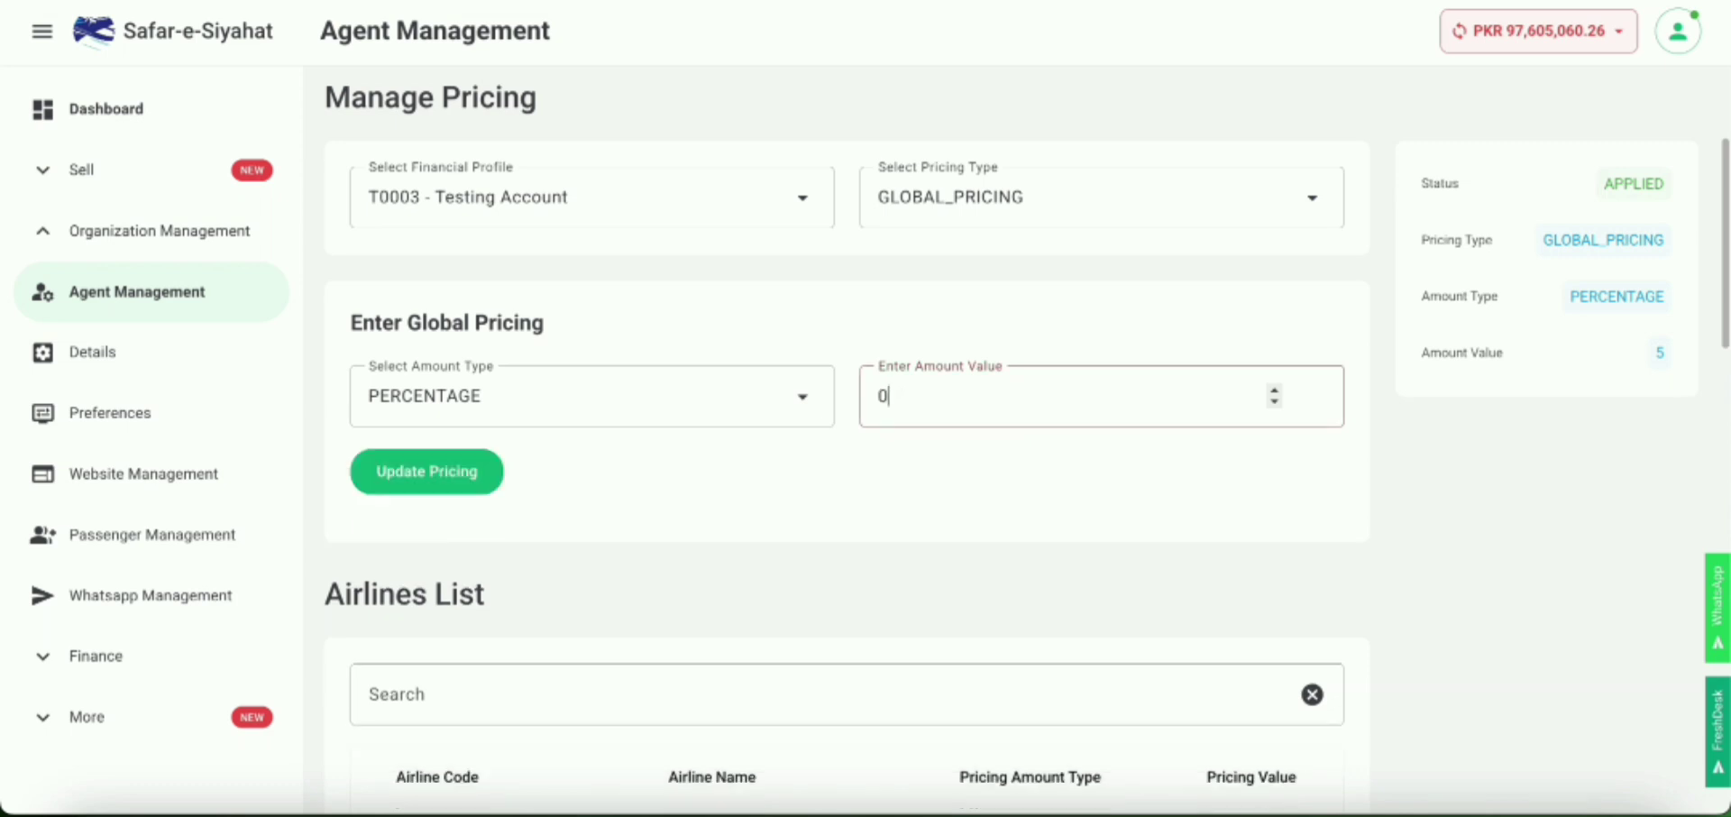
left_click(397, 471)
scroll(803, 486, "down", 7)
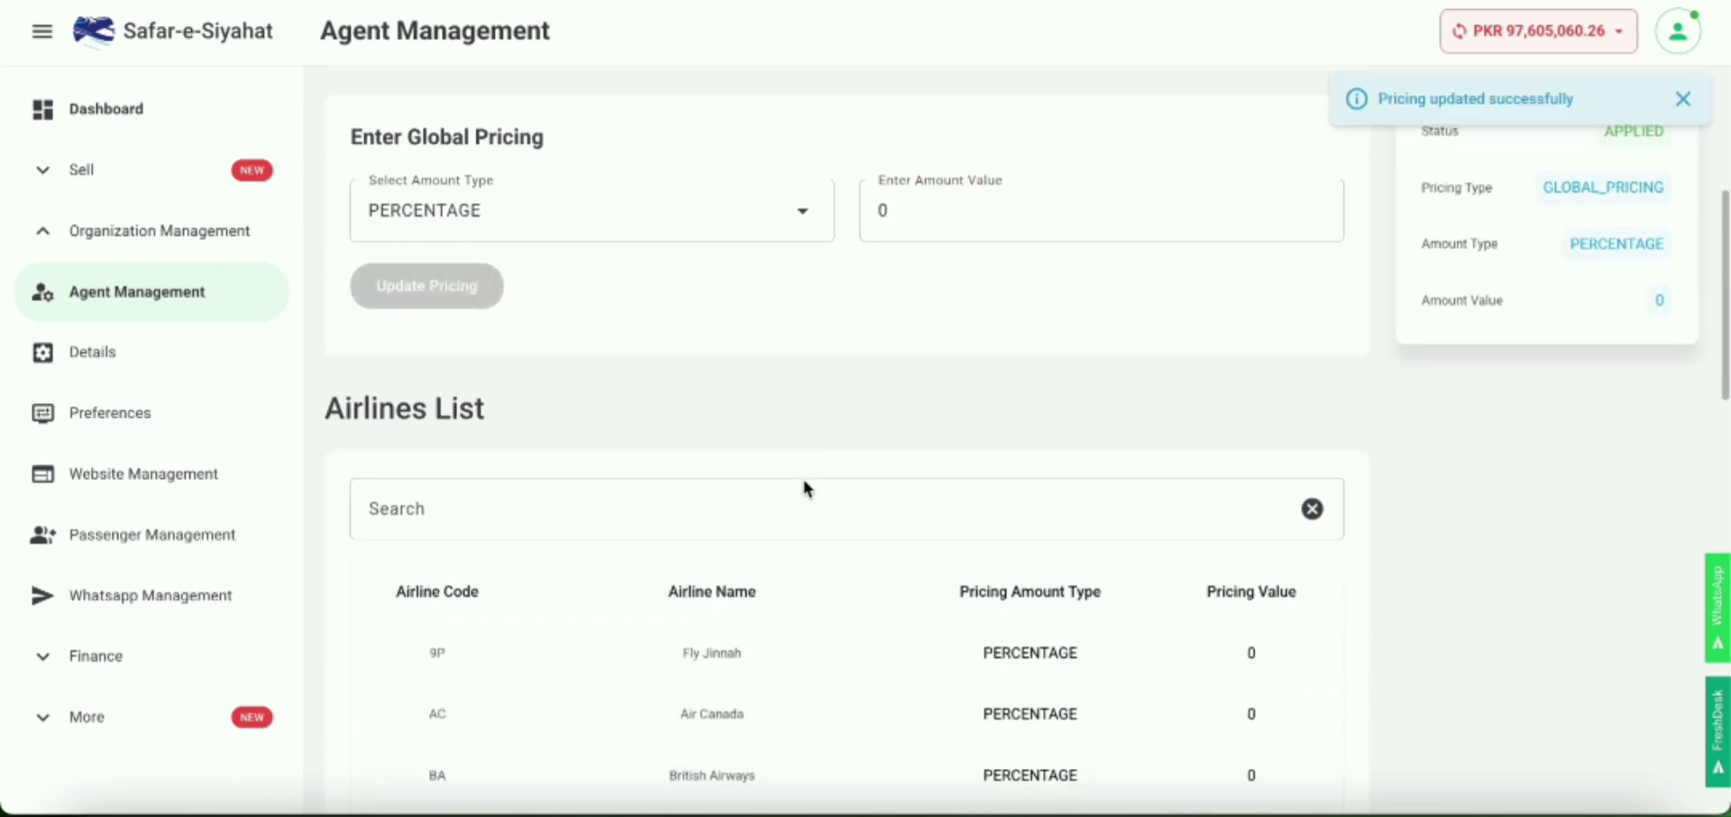
scroll(805, 487, "down", 2)
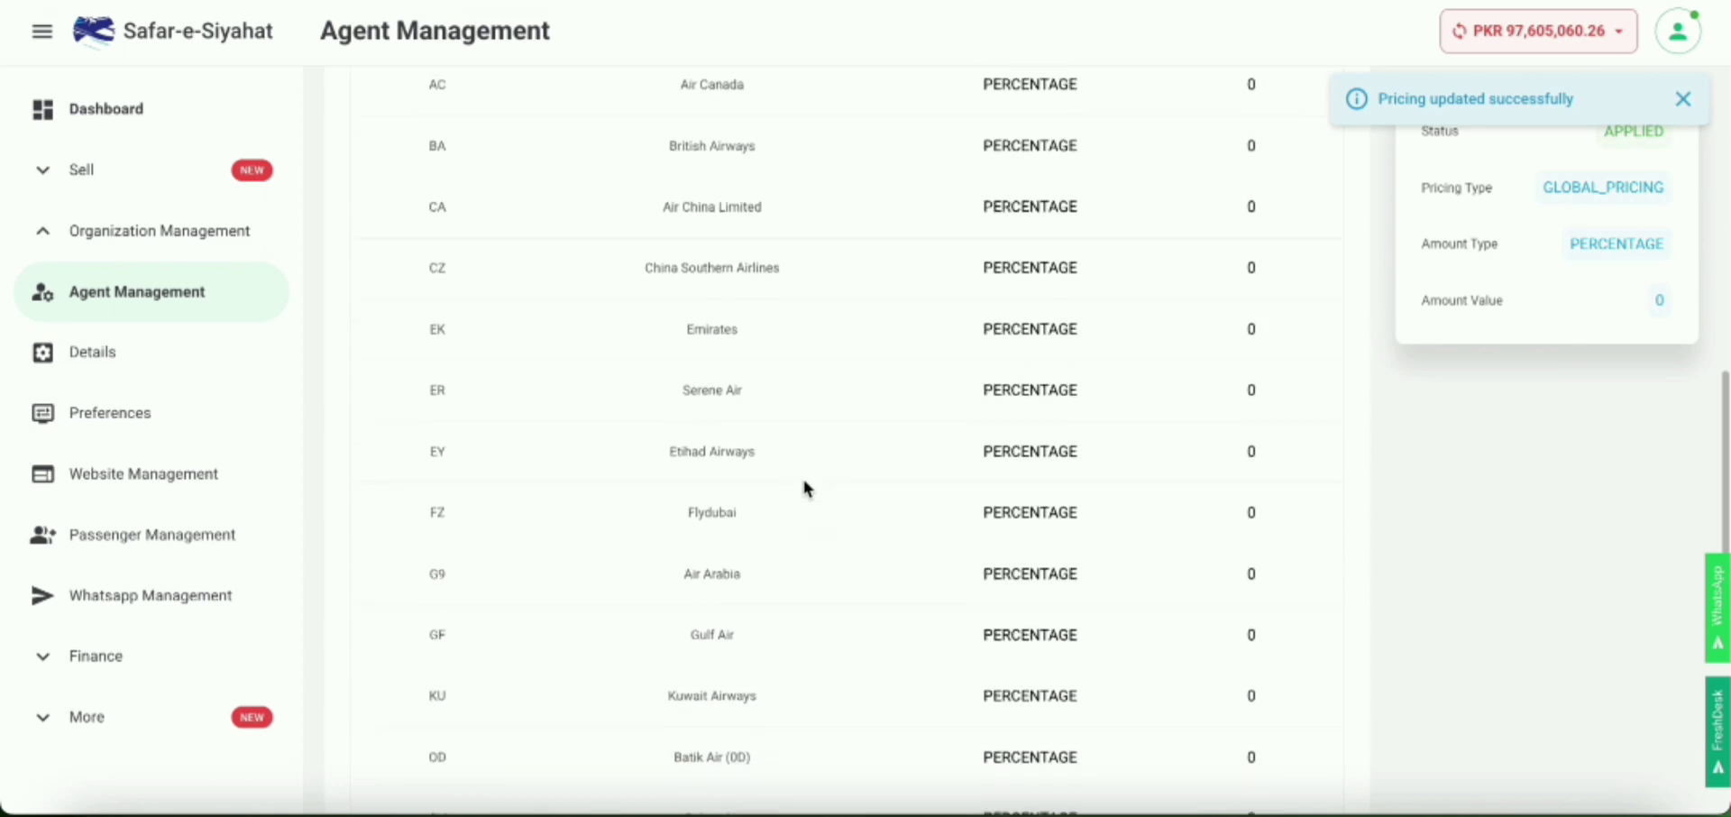
scroll(805, 487, "up", 4)
scroll(805, 487, "up", 1)
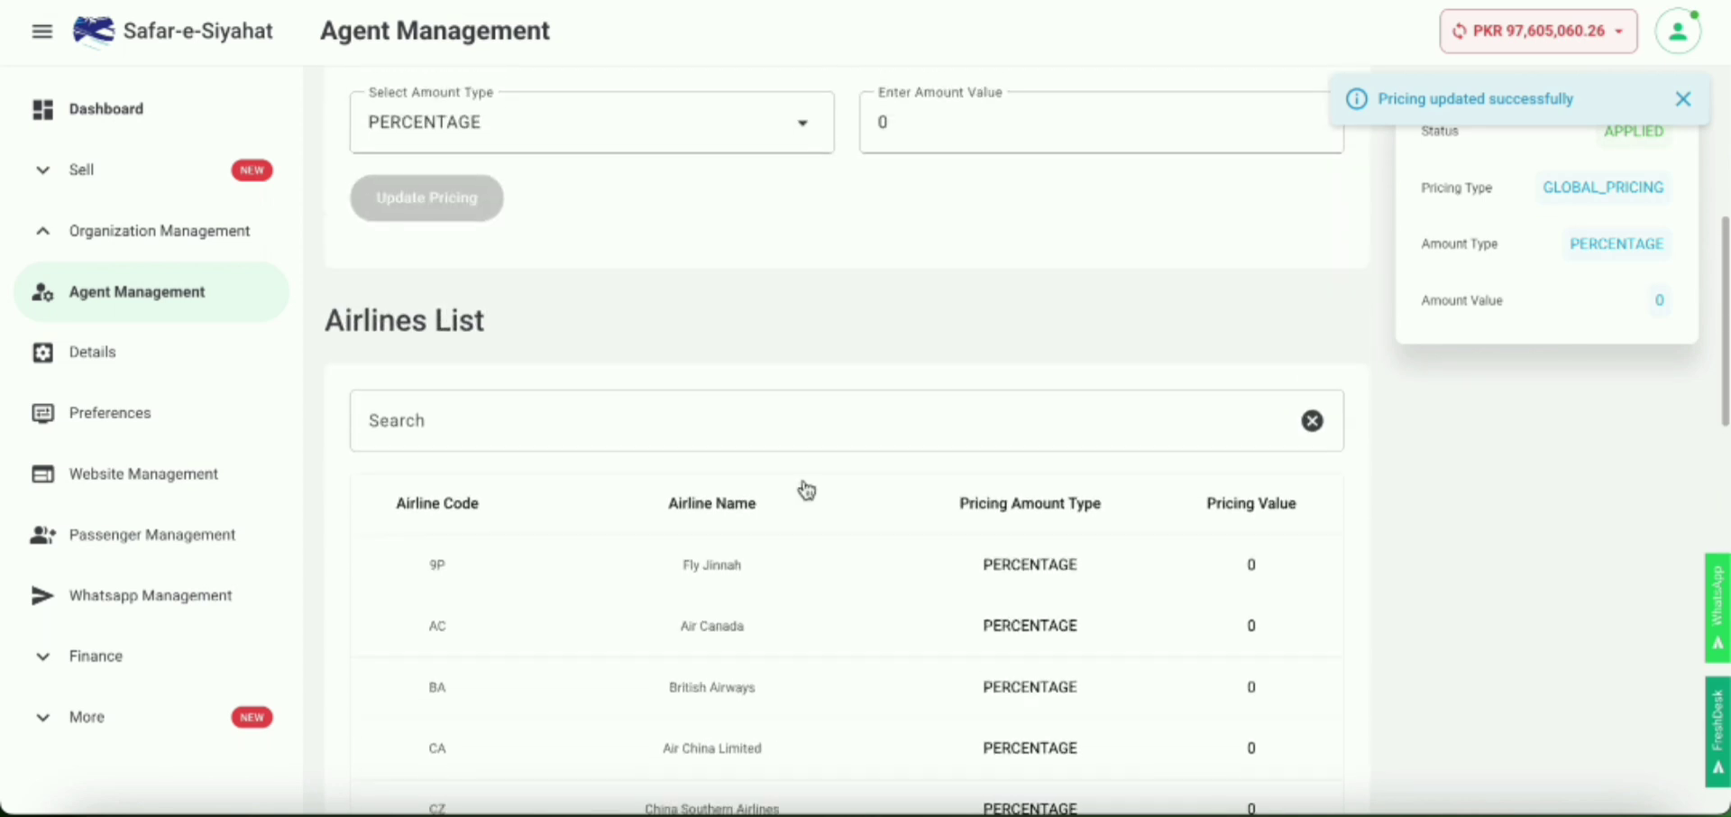
Step: Change the agent's pricing type to AIRLINE_WISE
scroll(805, 487, "up", 5)
left_click(934, 365)
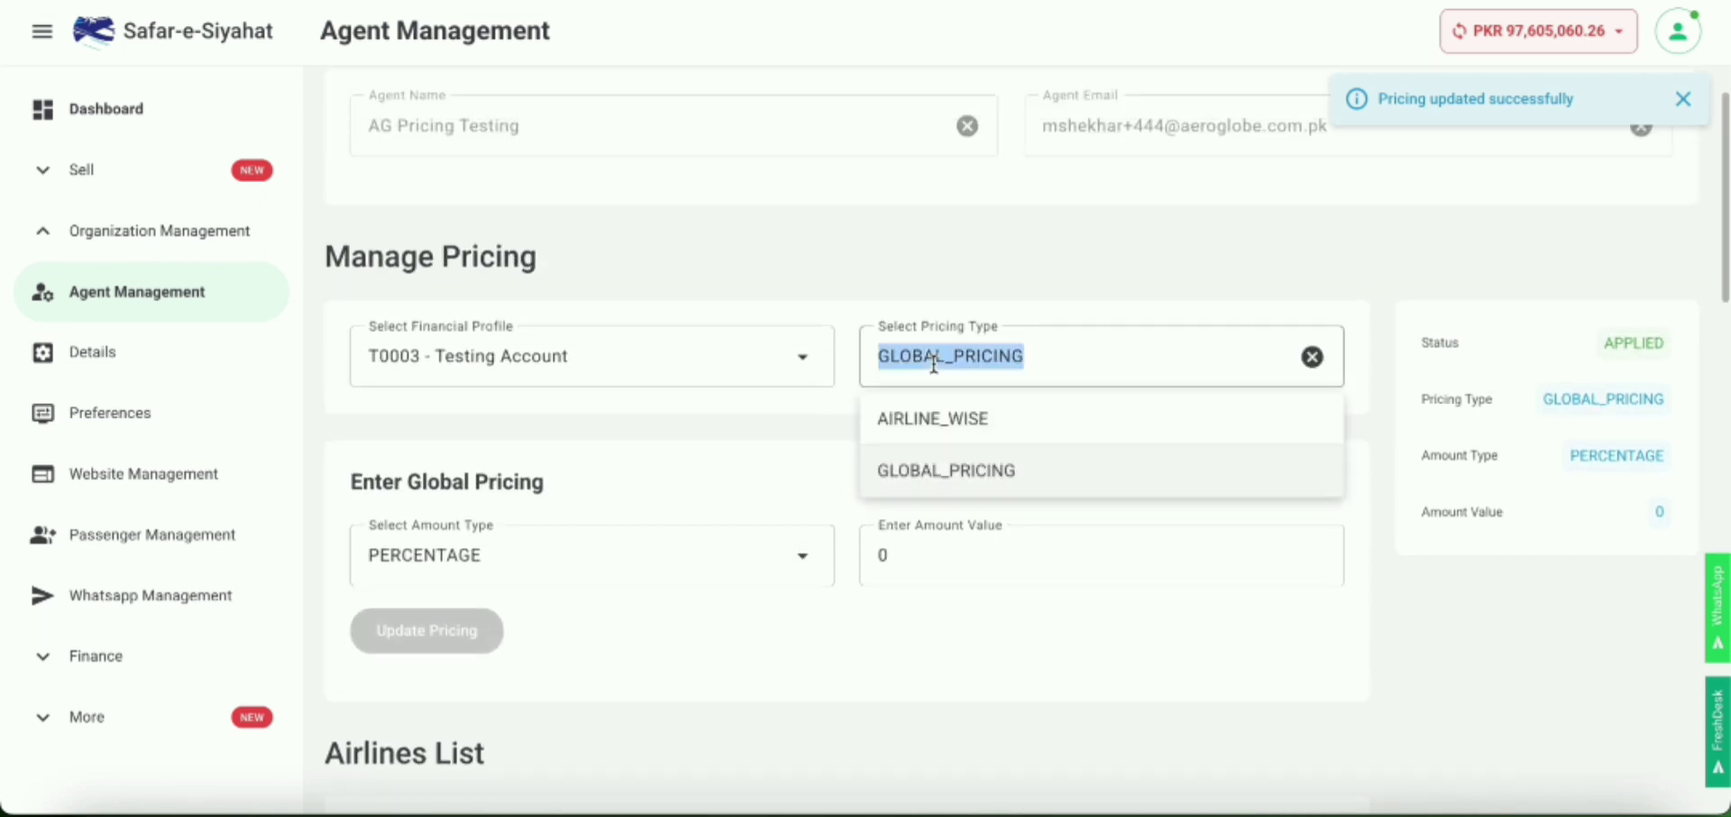
left_click(953, 412)
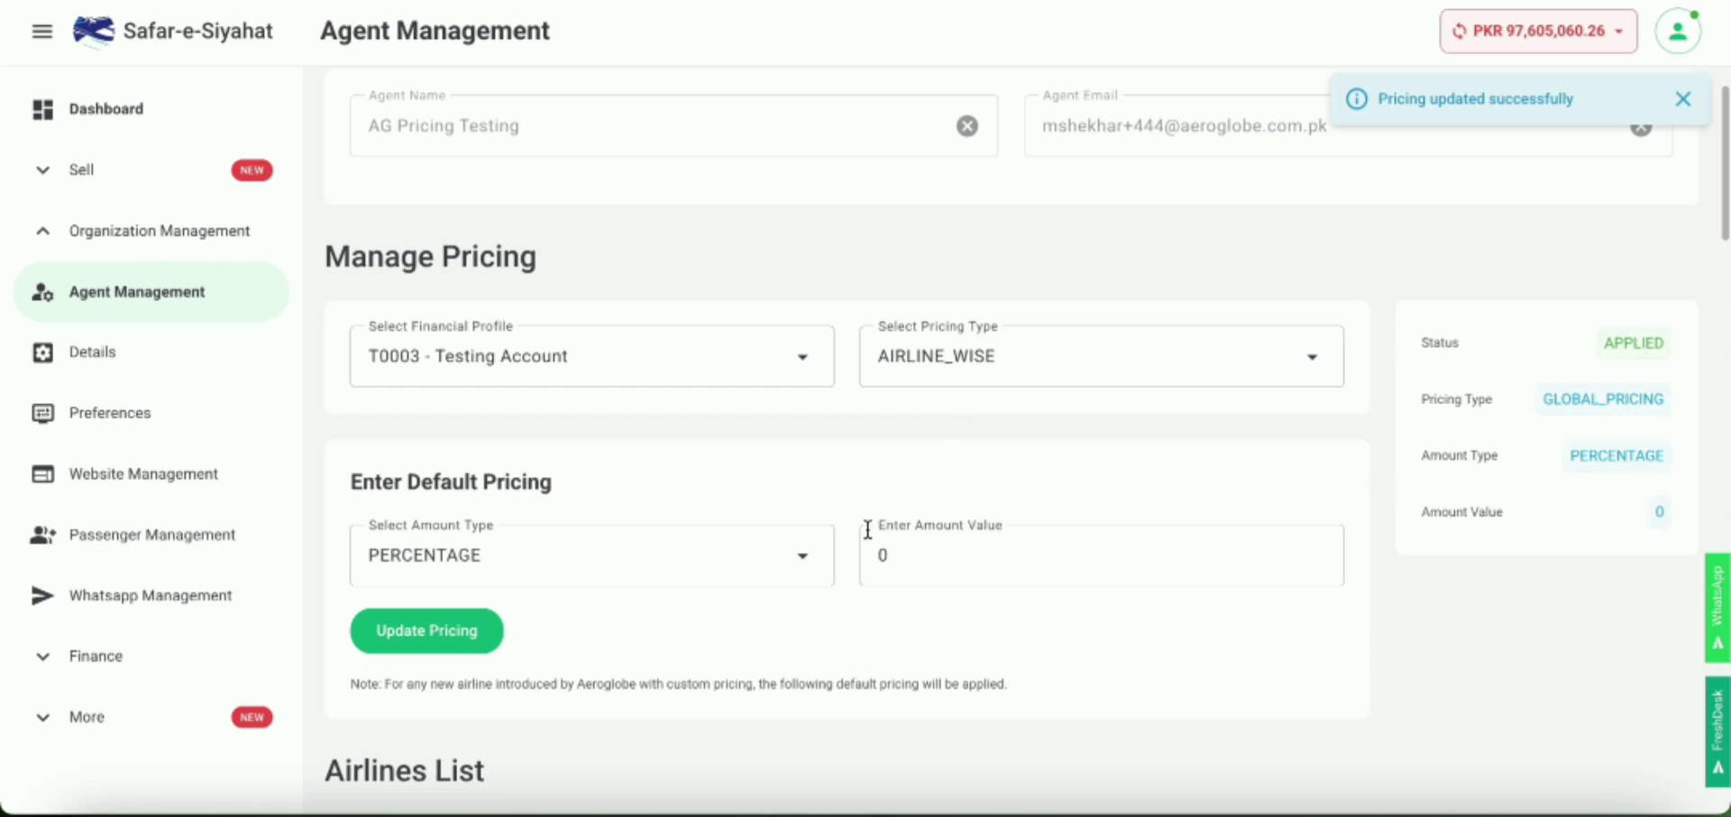
Step: Examine the default pricing section and the individual pricing fields in the airlines list
scroll(845, 603, "down", 3)
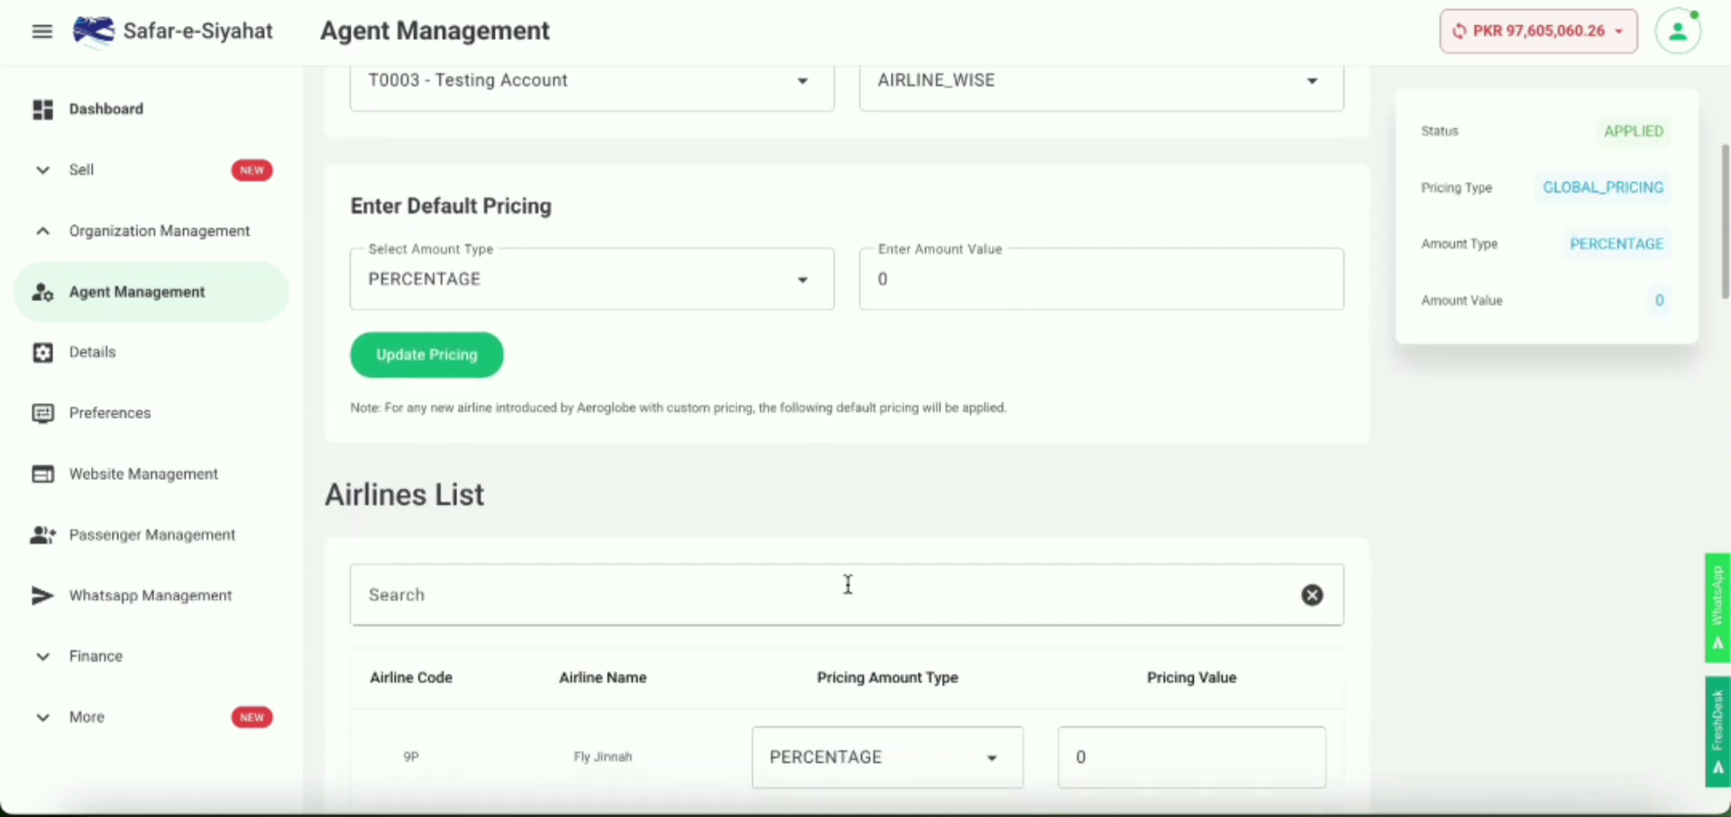
scroll(889, 510, "down", 4)
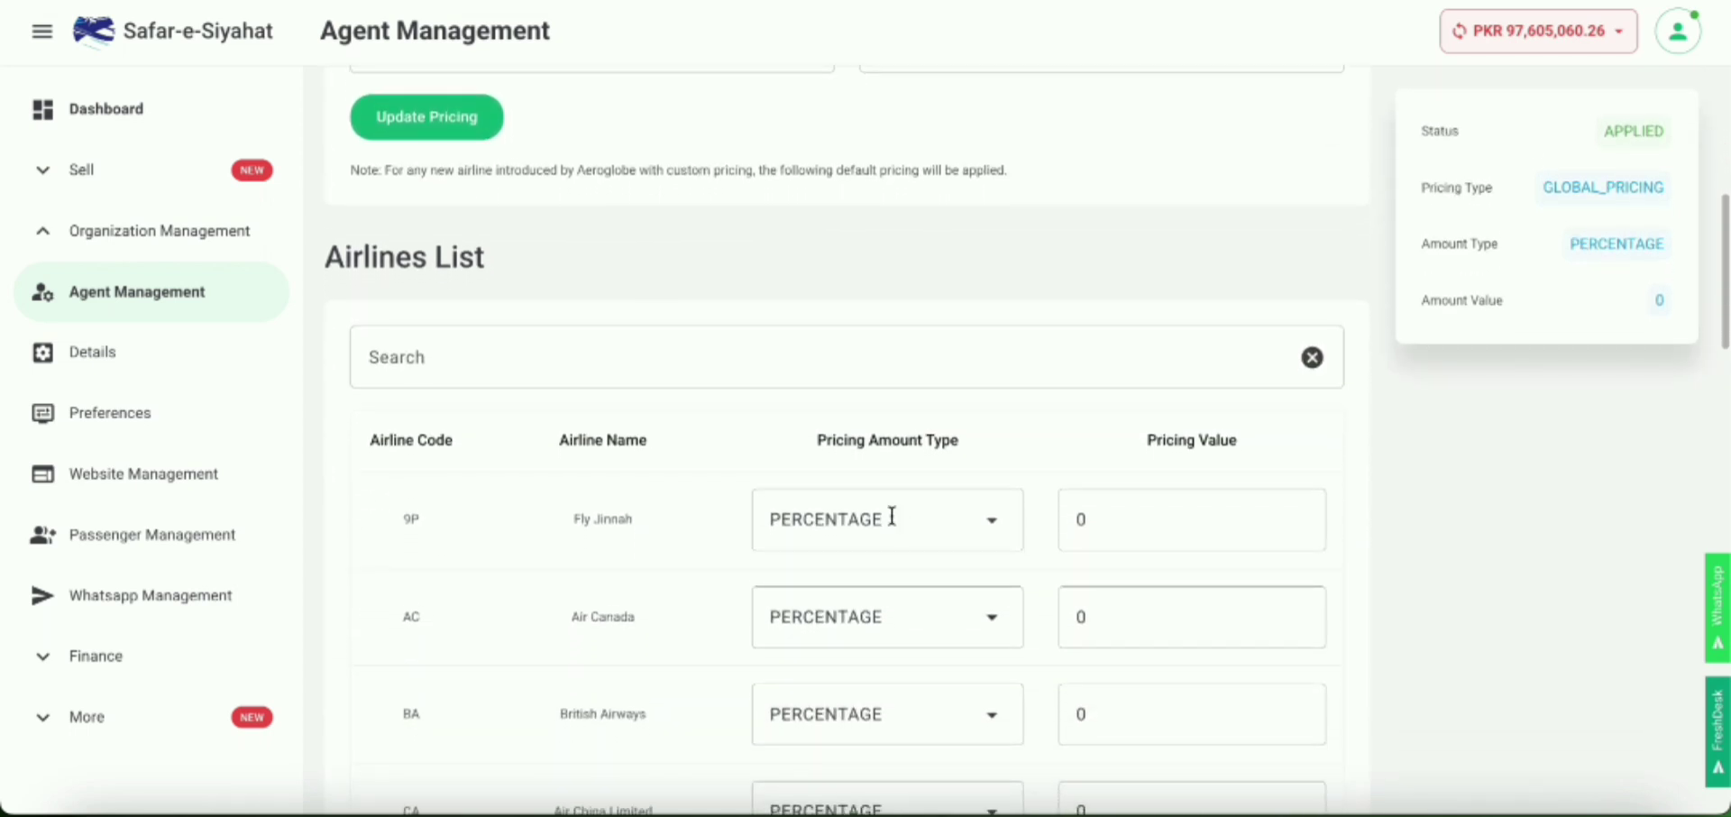
scroll(891, 515, "down", 1)
scroll(891, 515, "up", 2)
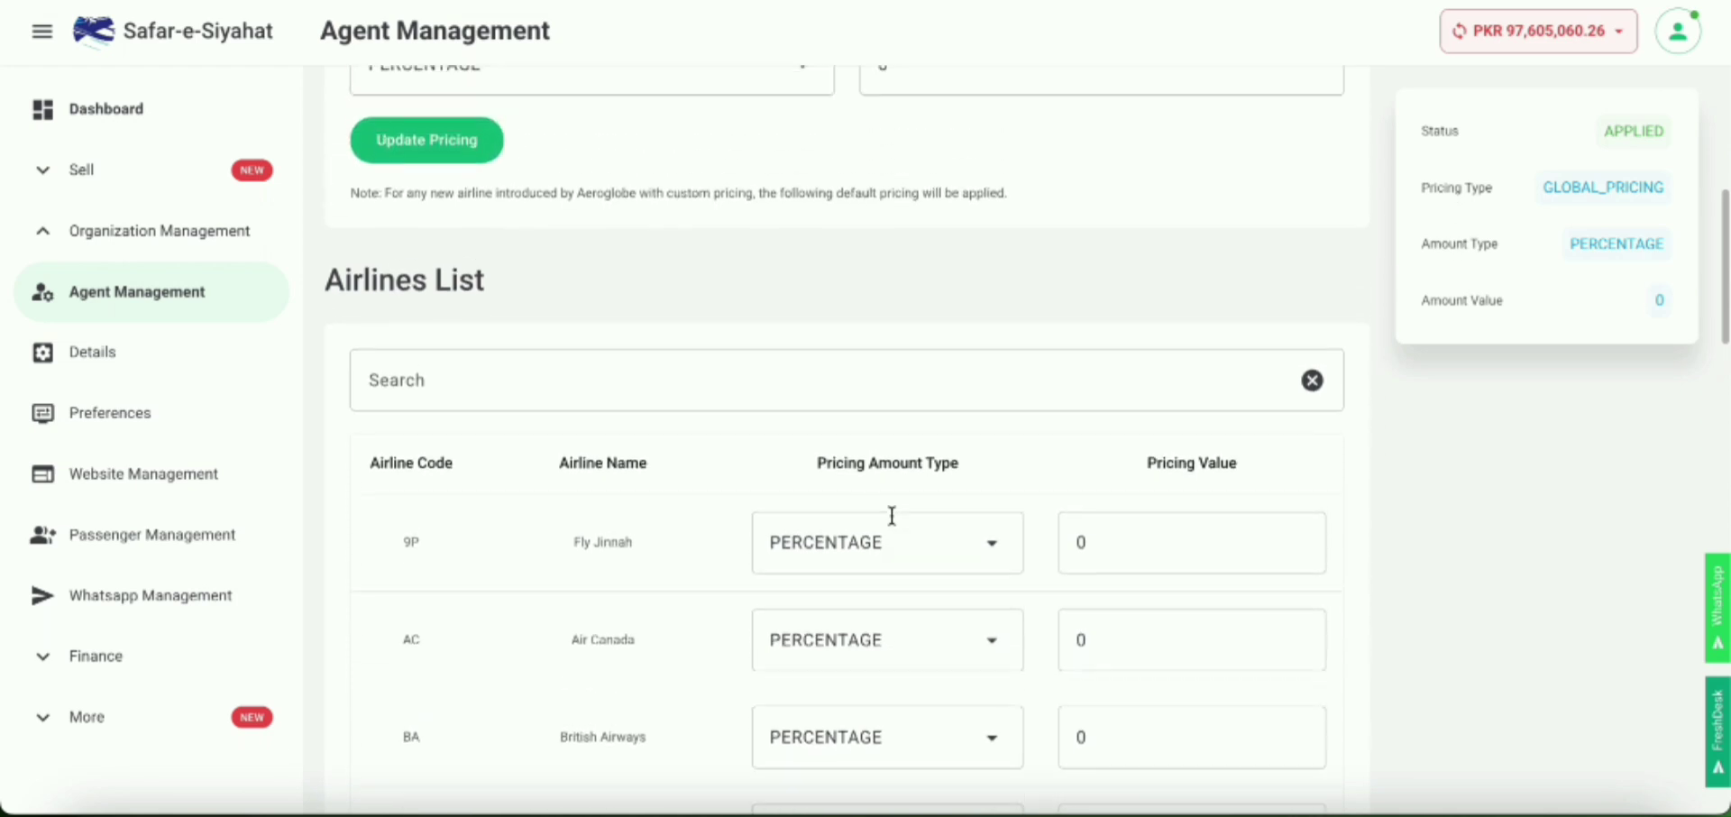
scroll(891, 515, "up", 3)
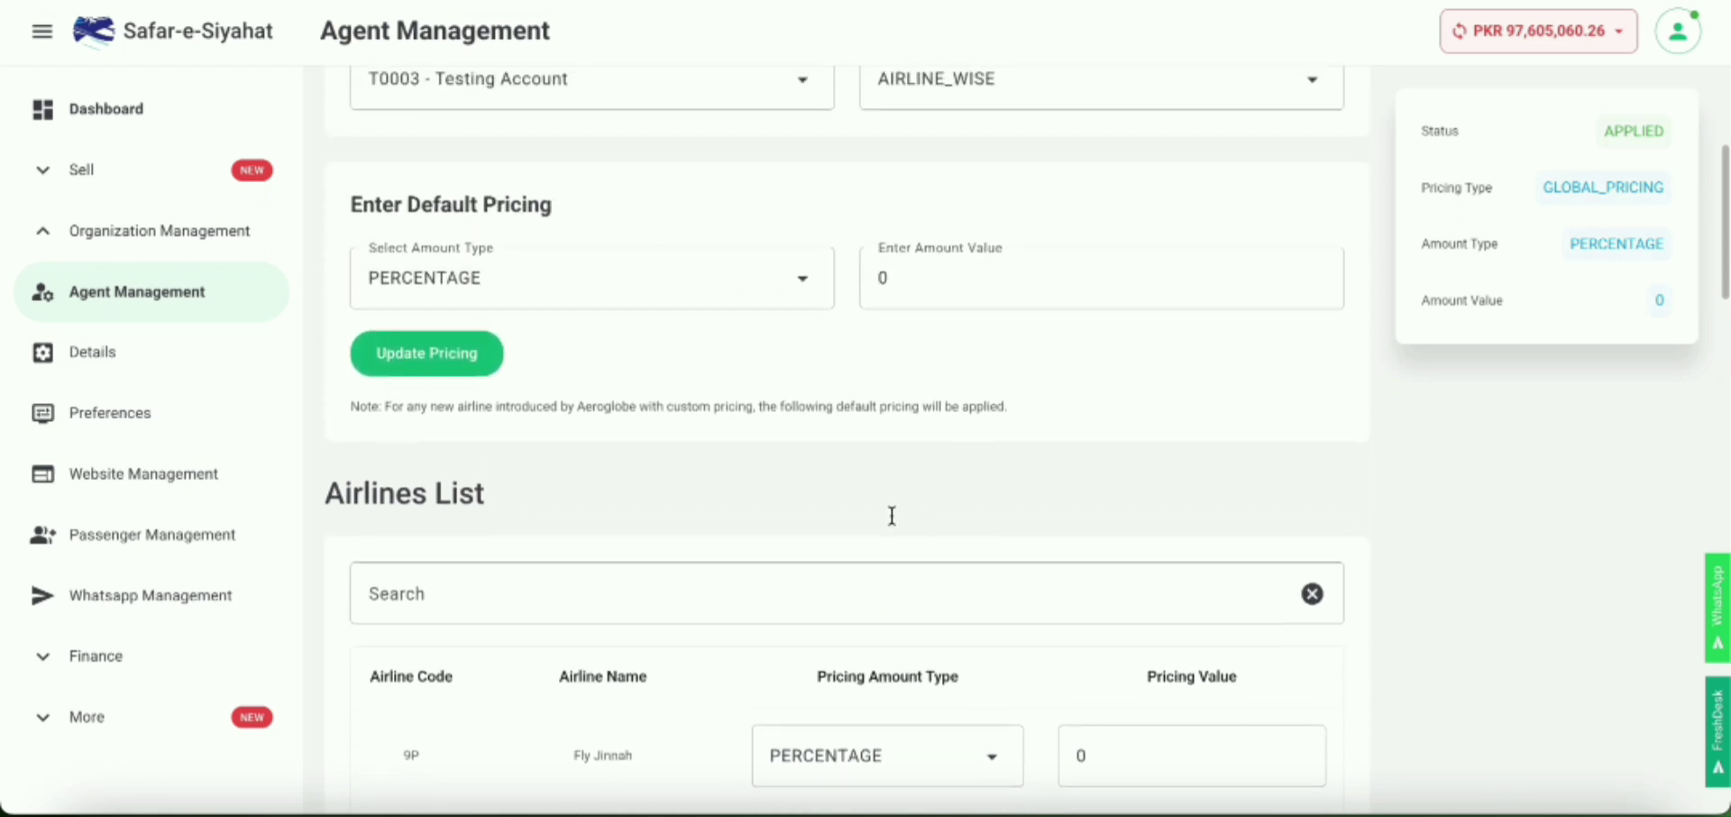
scroll(891, 515, "up", 1)
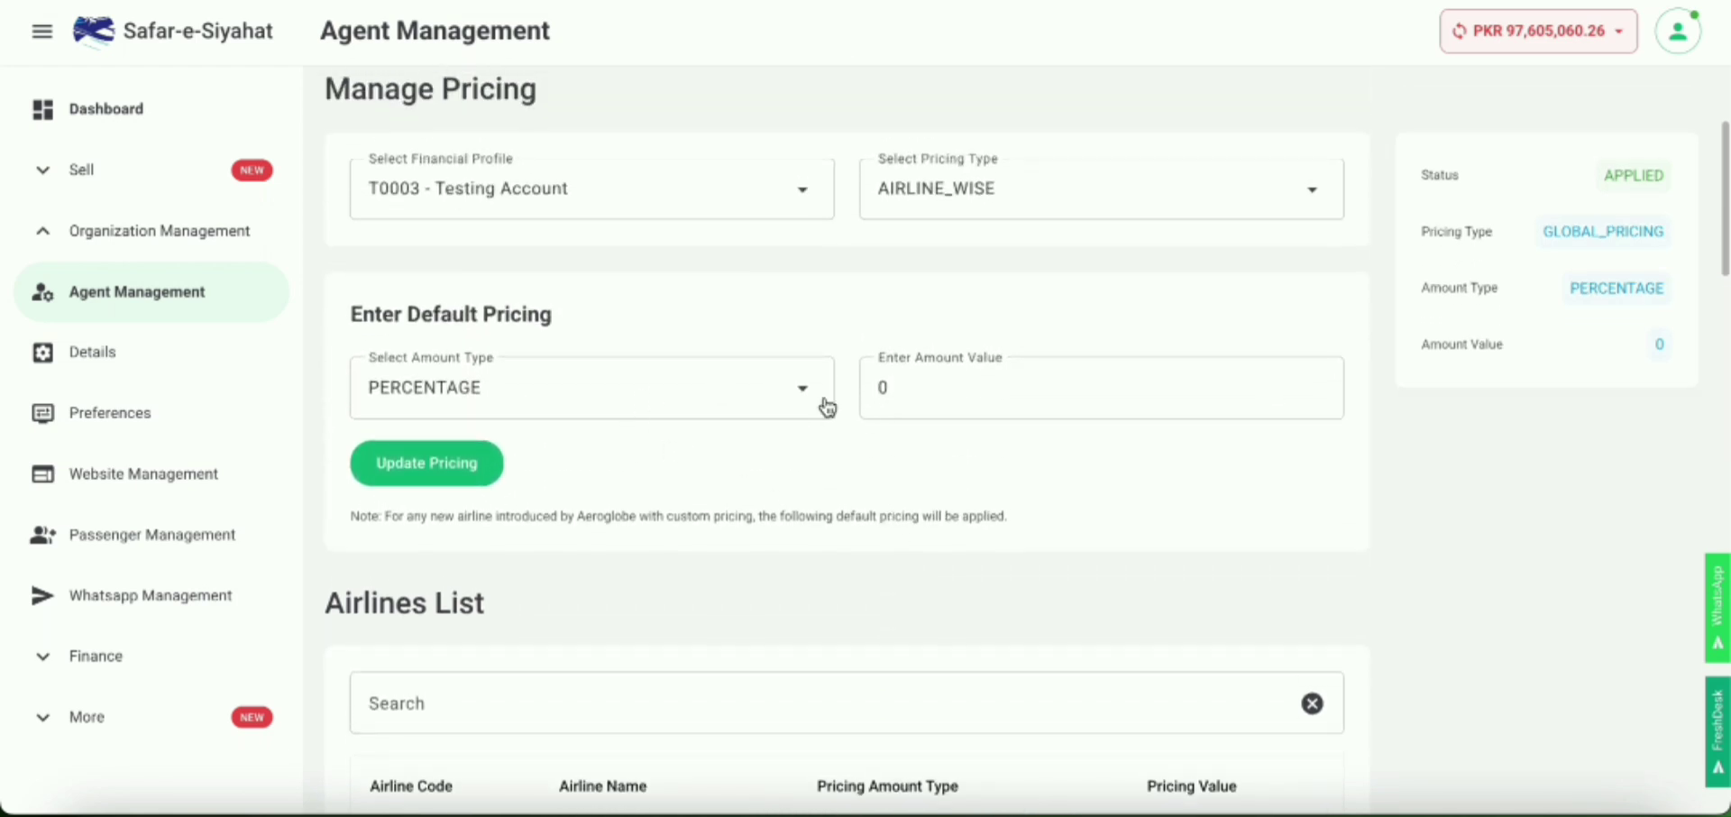
scroll(894, 487, "down", 5)
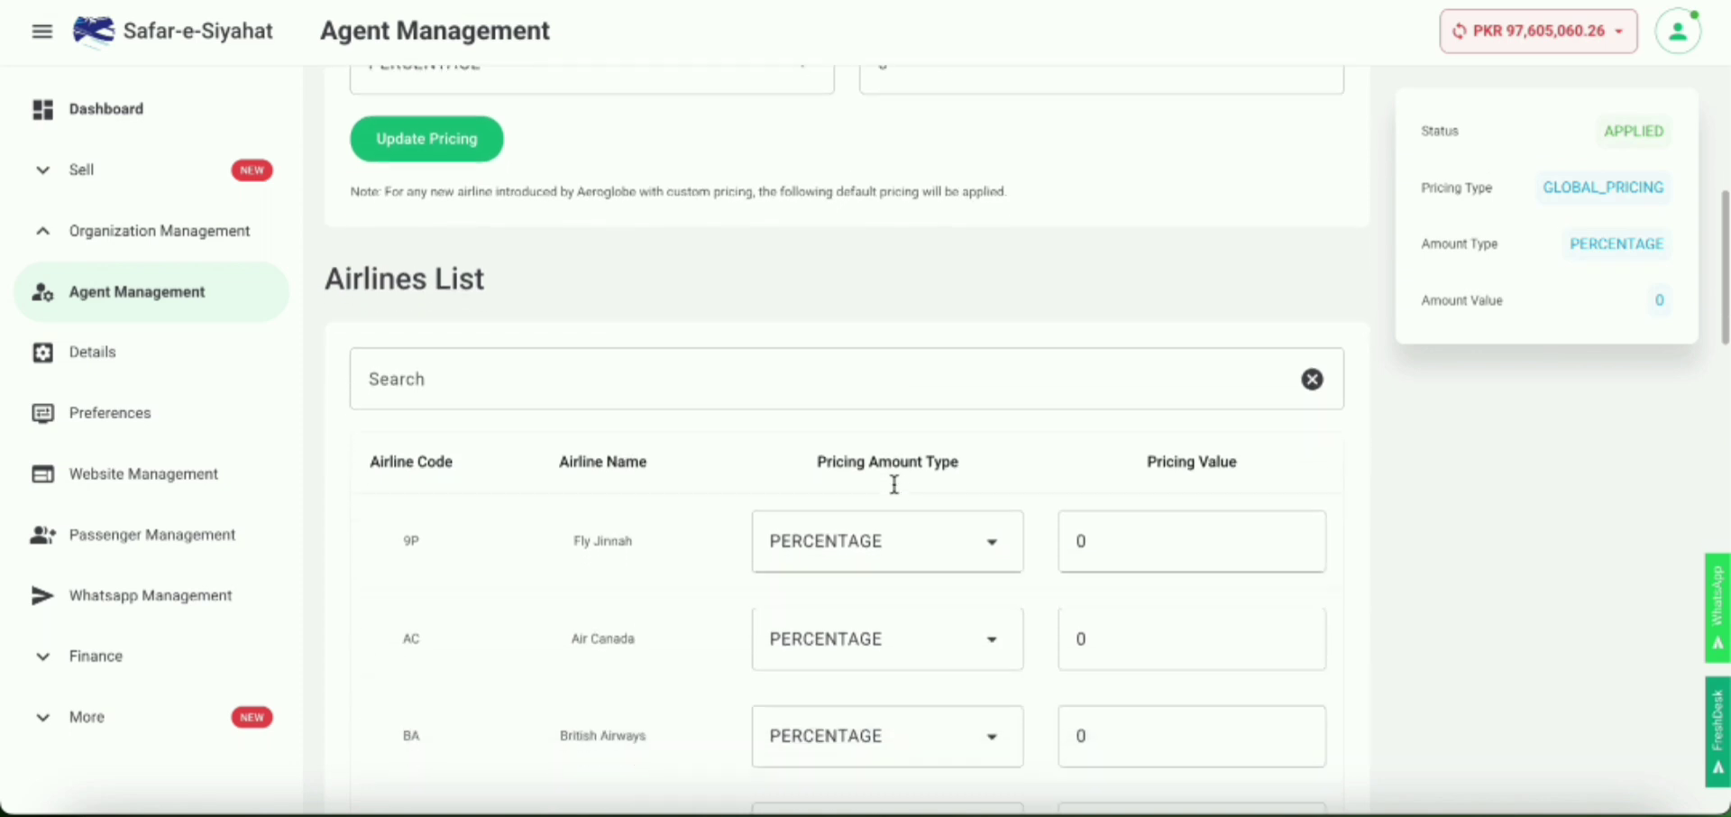
scroll(894, 484, "down", 1)
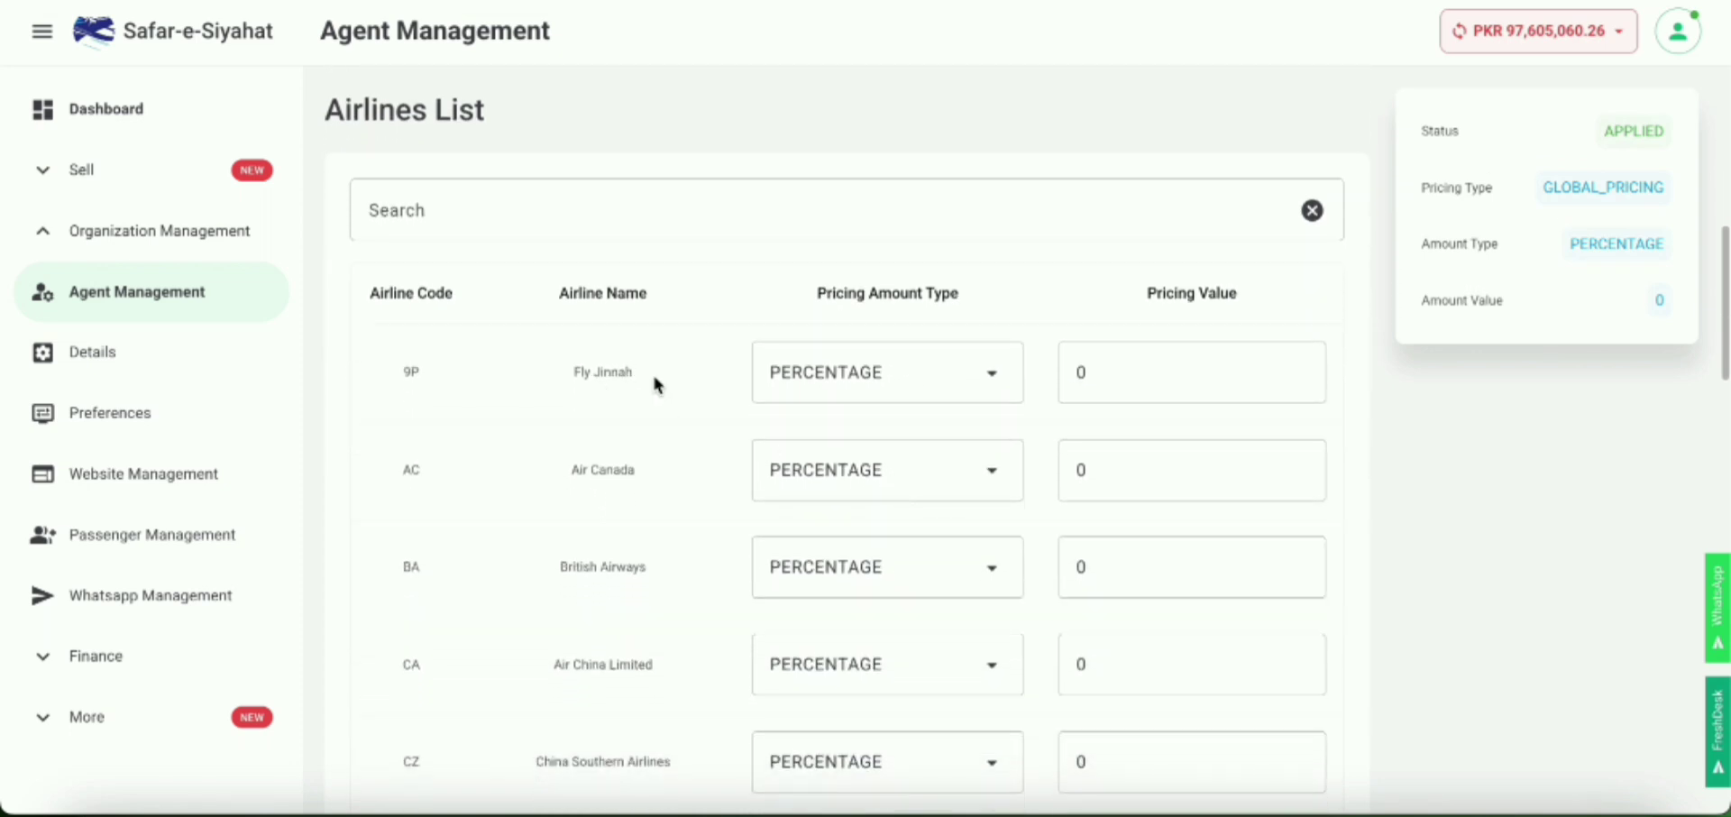
Step: Set Fly Jinnah's pricing amount type to FIXED with a pricing value of 1000
left_click(990, 389)
left_click(953, 438)
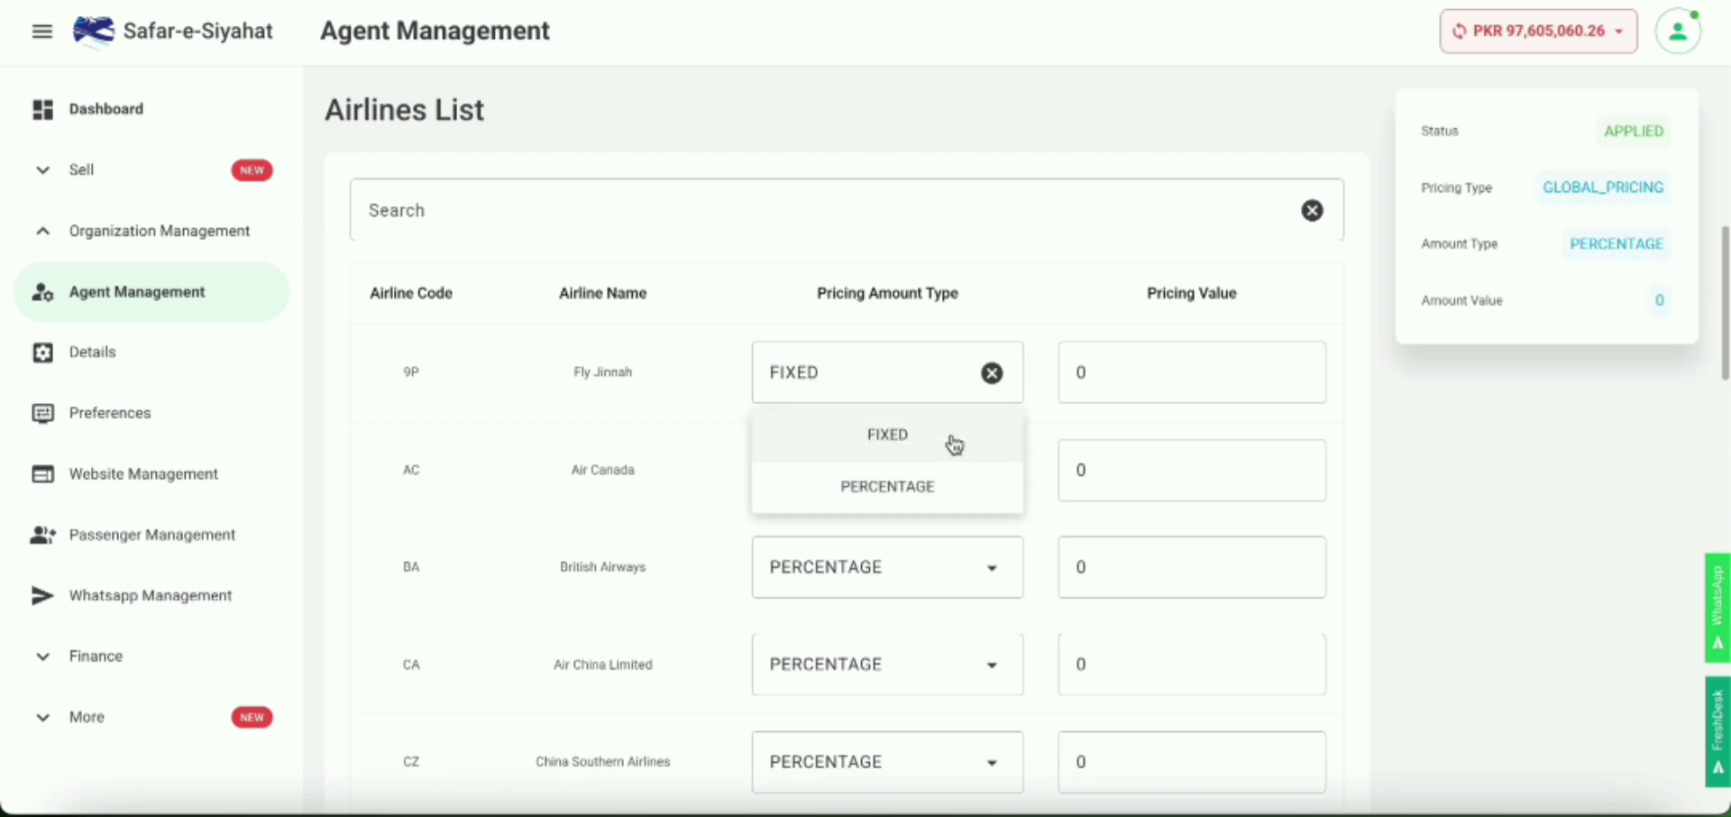
left_click(1092, 374)
key("BackSpace")
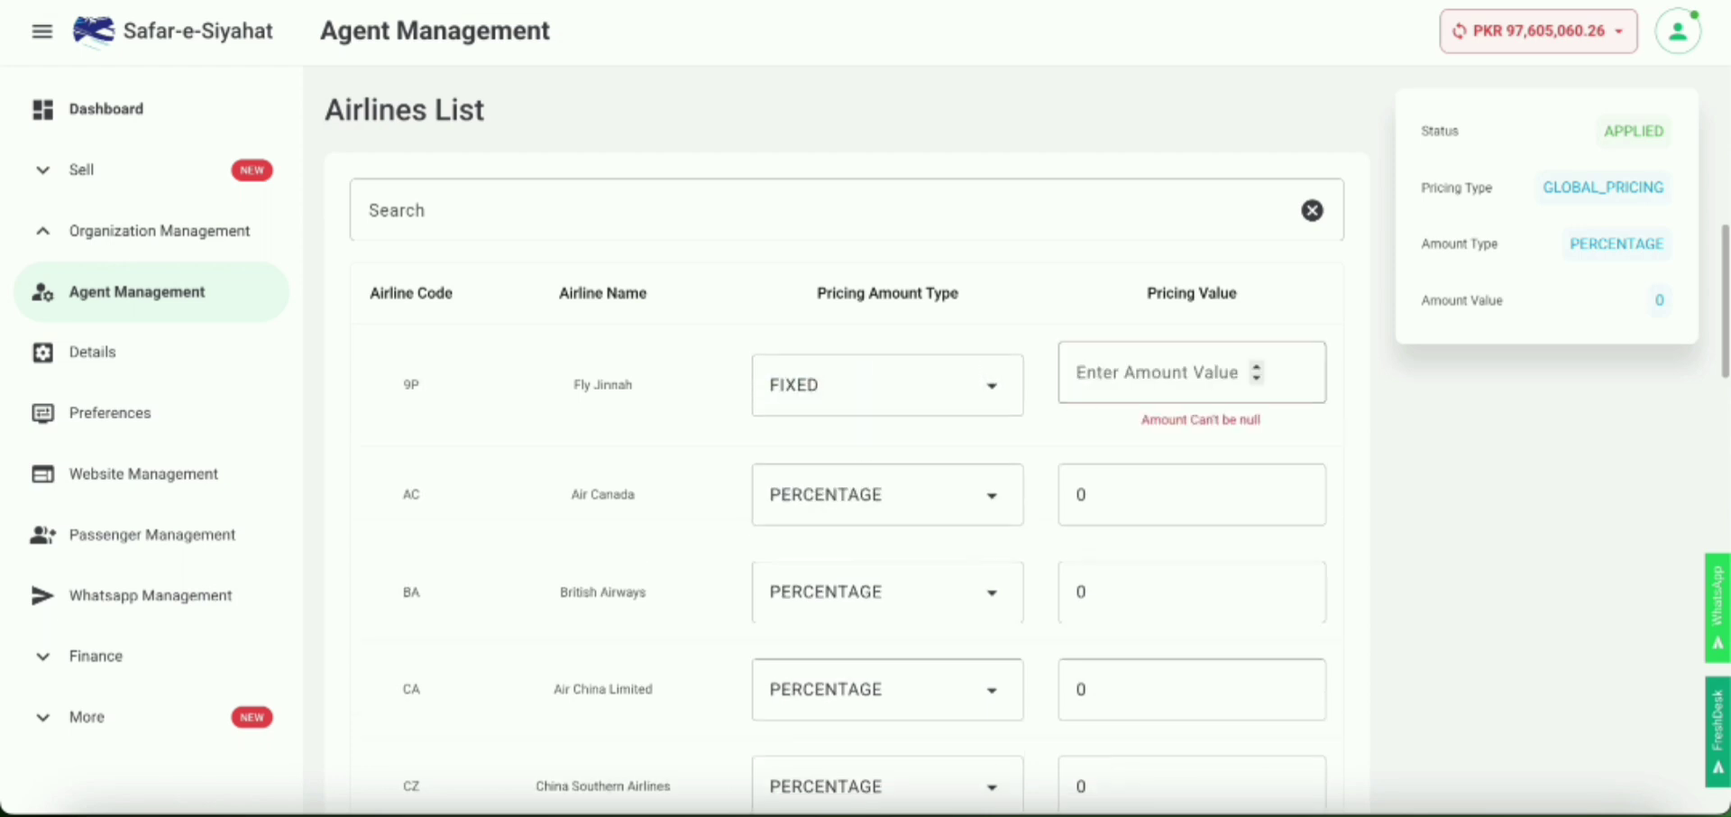
type("1000")
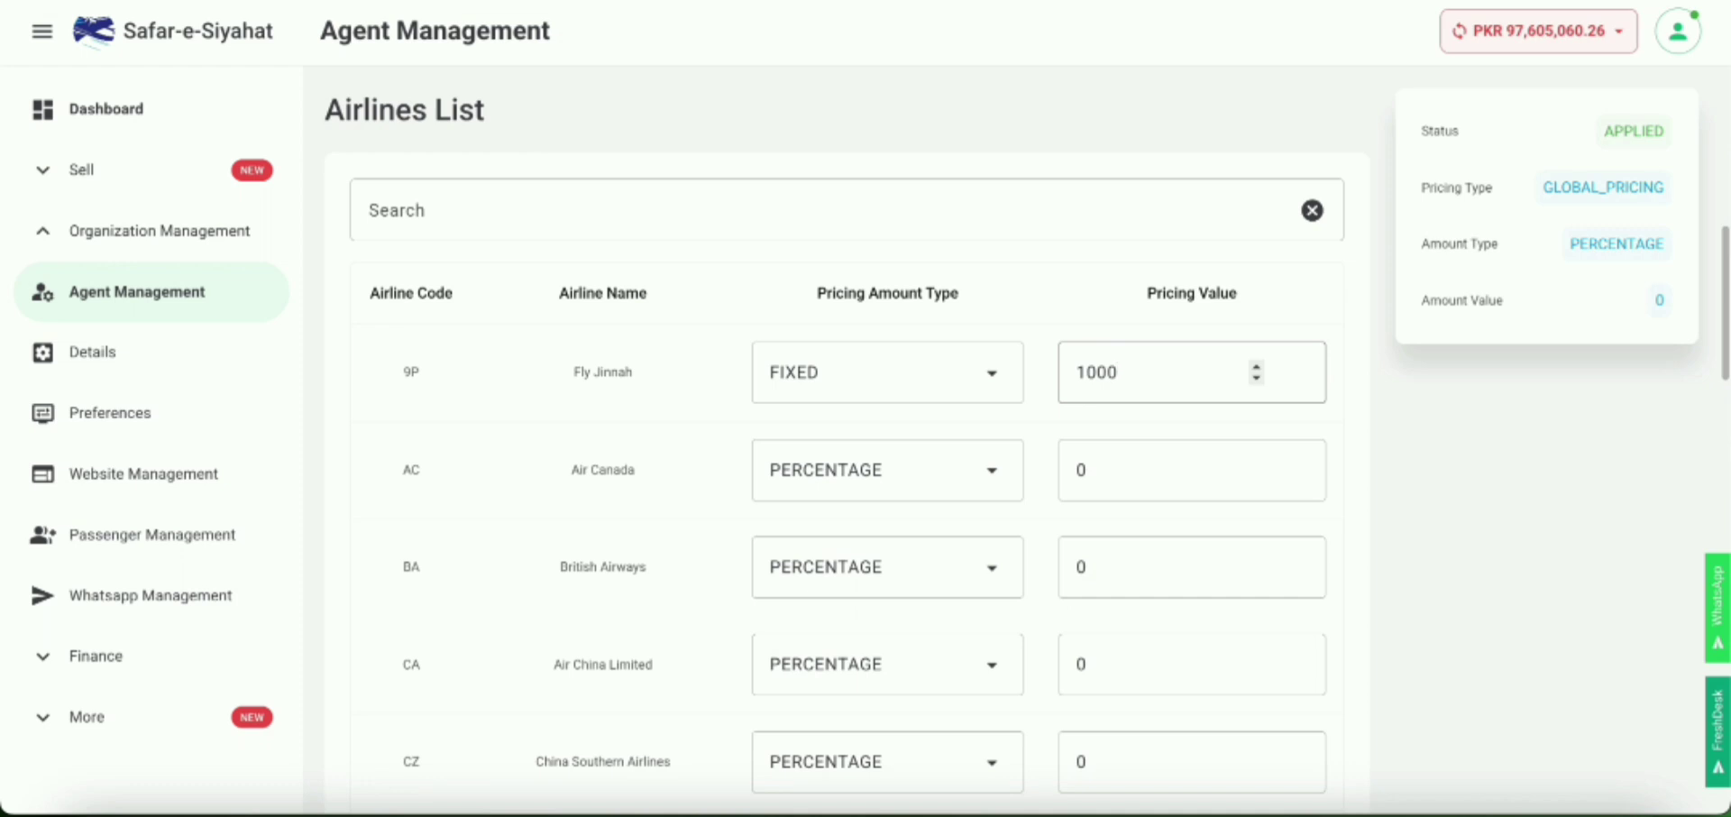
Step: Set Airblue's pricing amount type to PERCENTAGE with a pricing value of 5
scroll(791, 478, "down", 6)
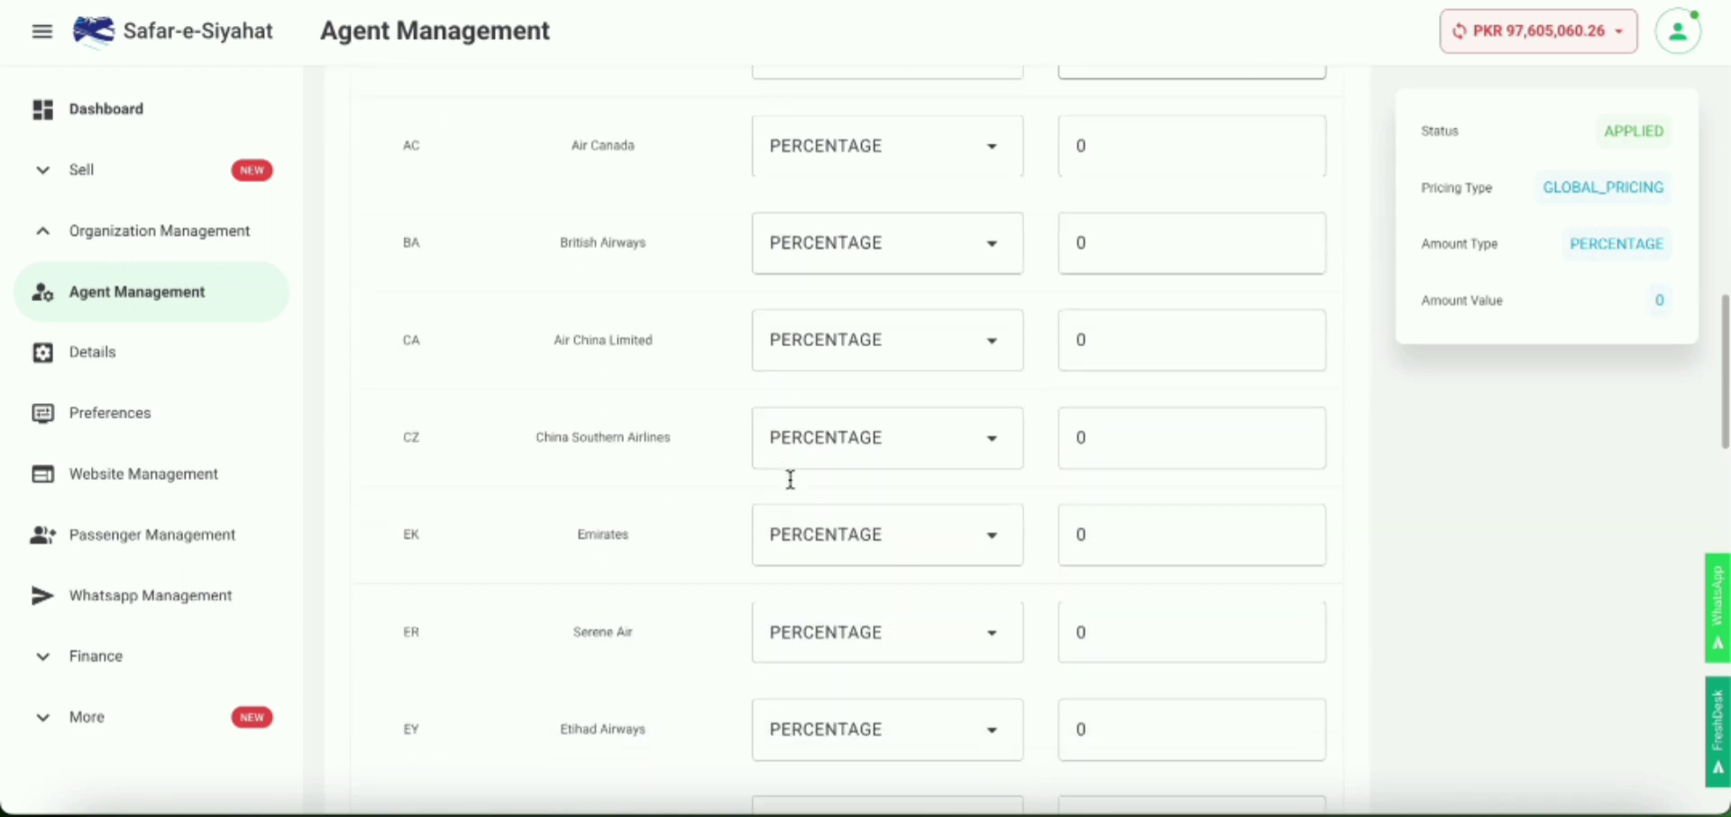
scroll(790, 478, "down", 7)
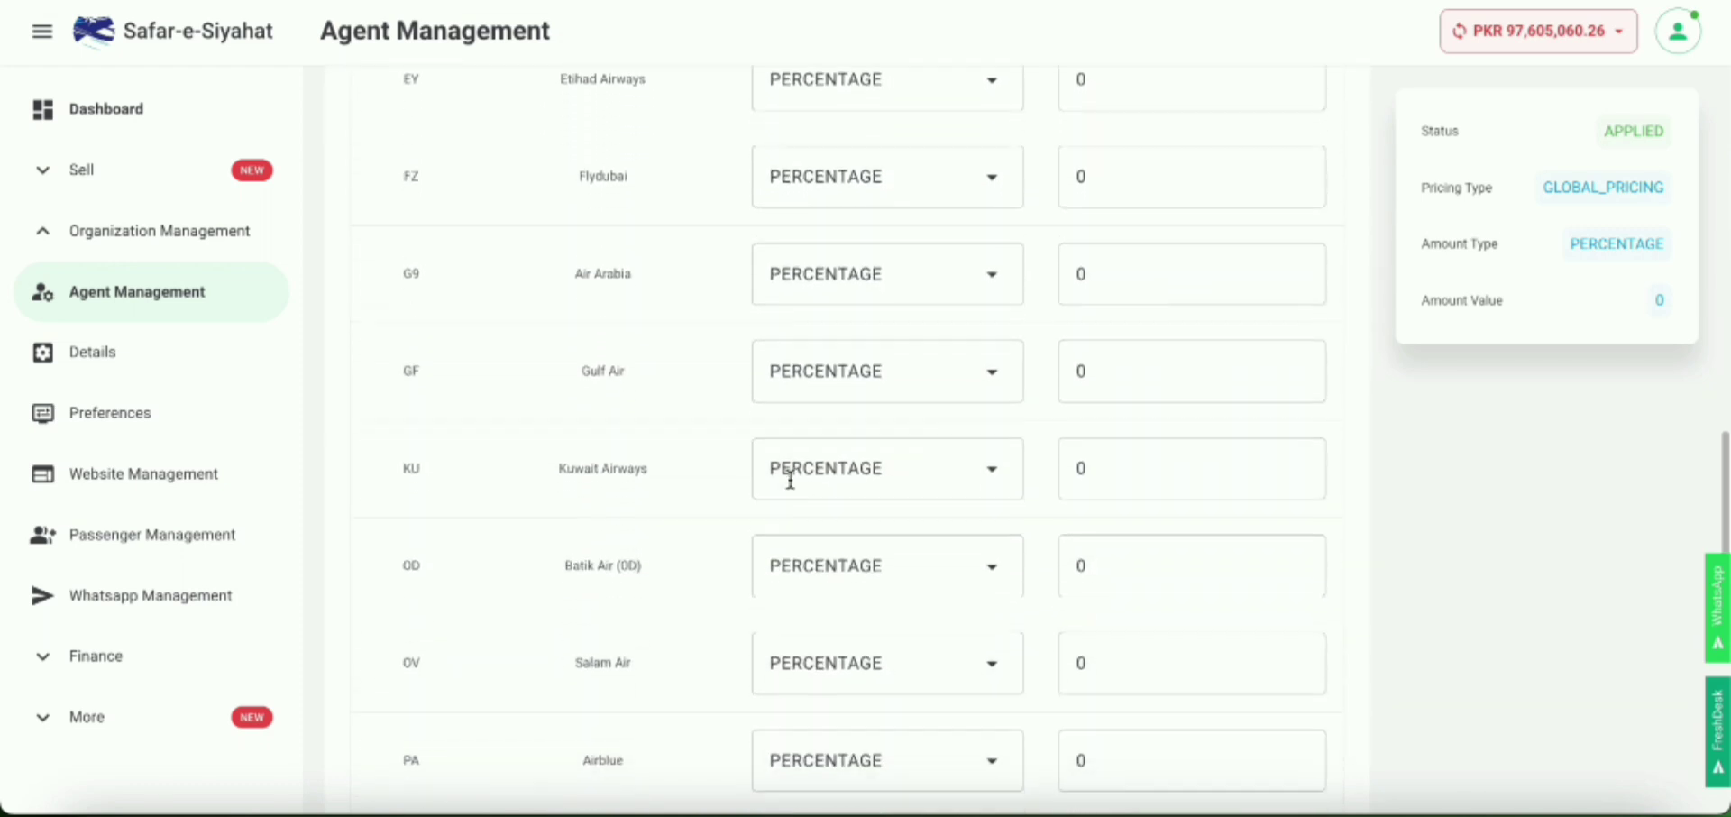
scroll(790, 479, "down", 2)
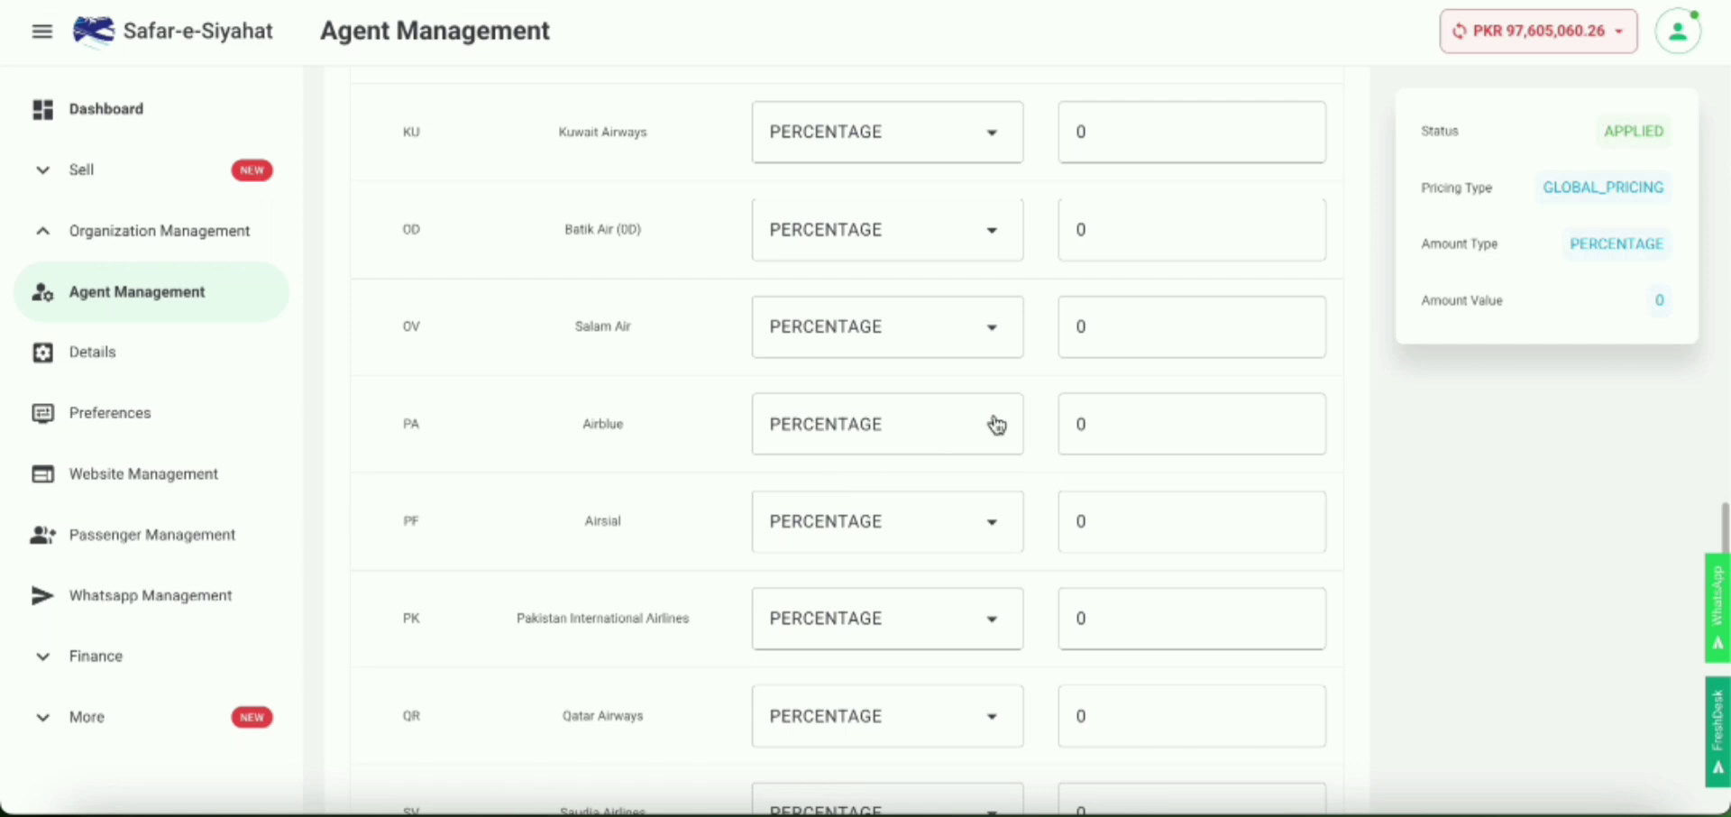
left_click(995, 424)
left_click(981, 552)
left_click(1105, 430)
key("BackSpace")
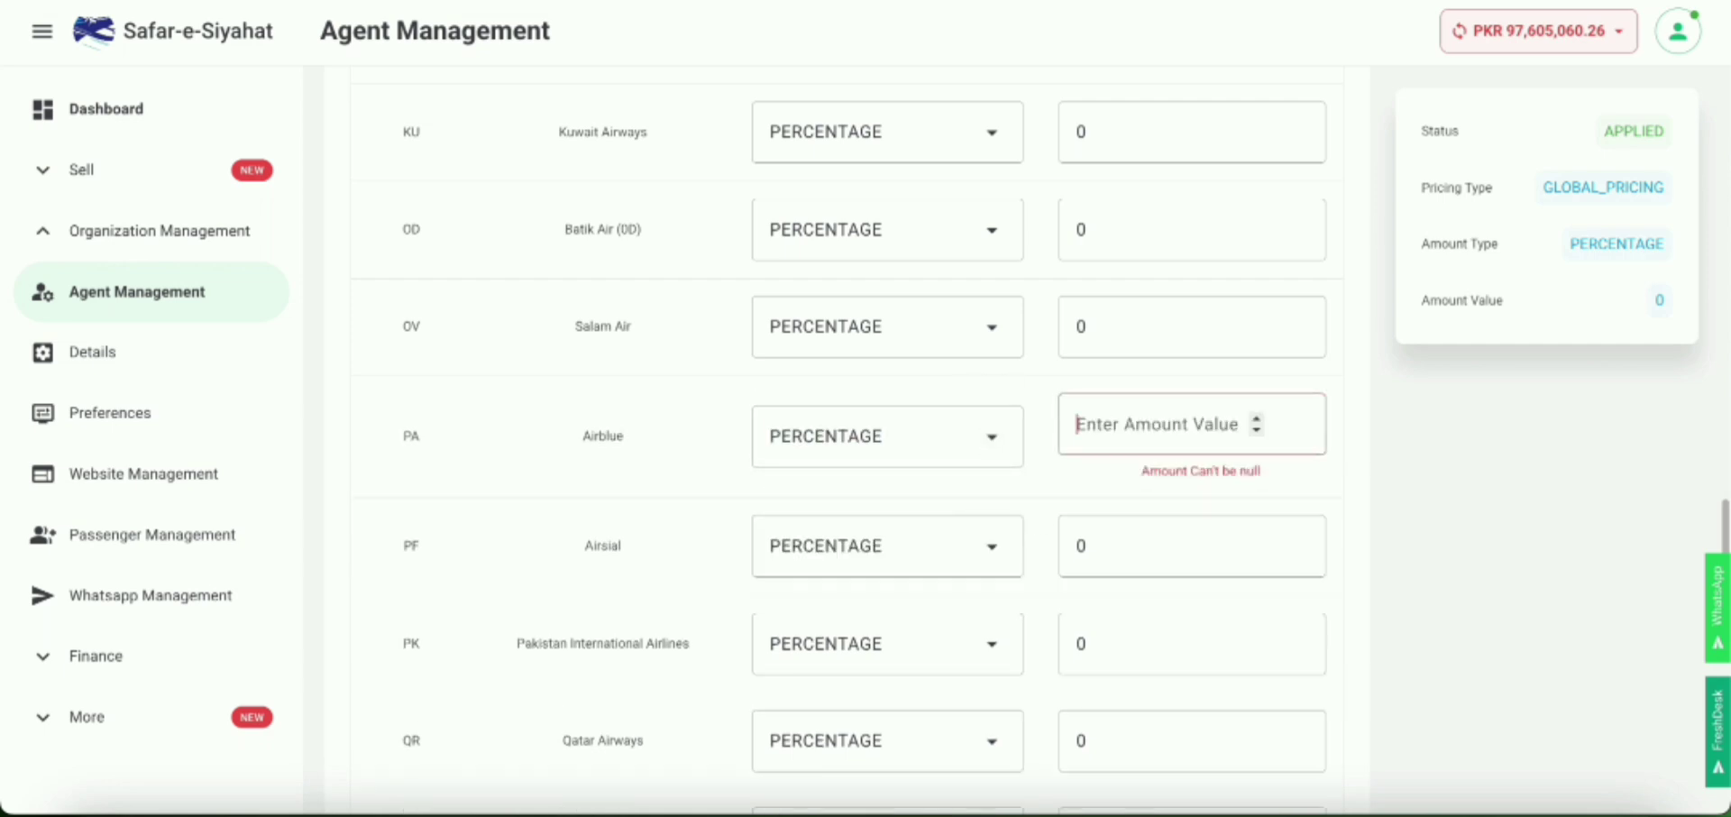
type("5")
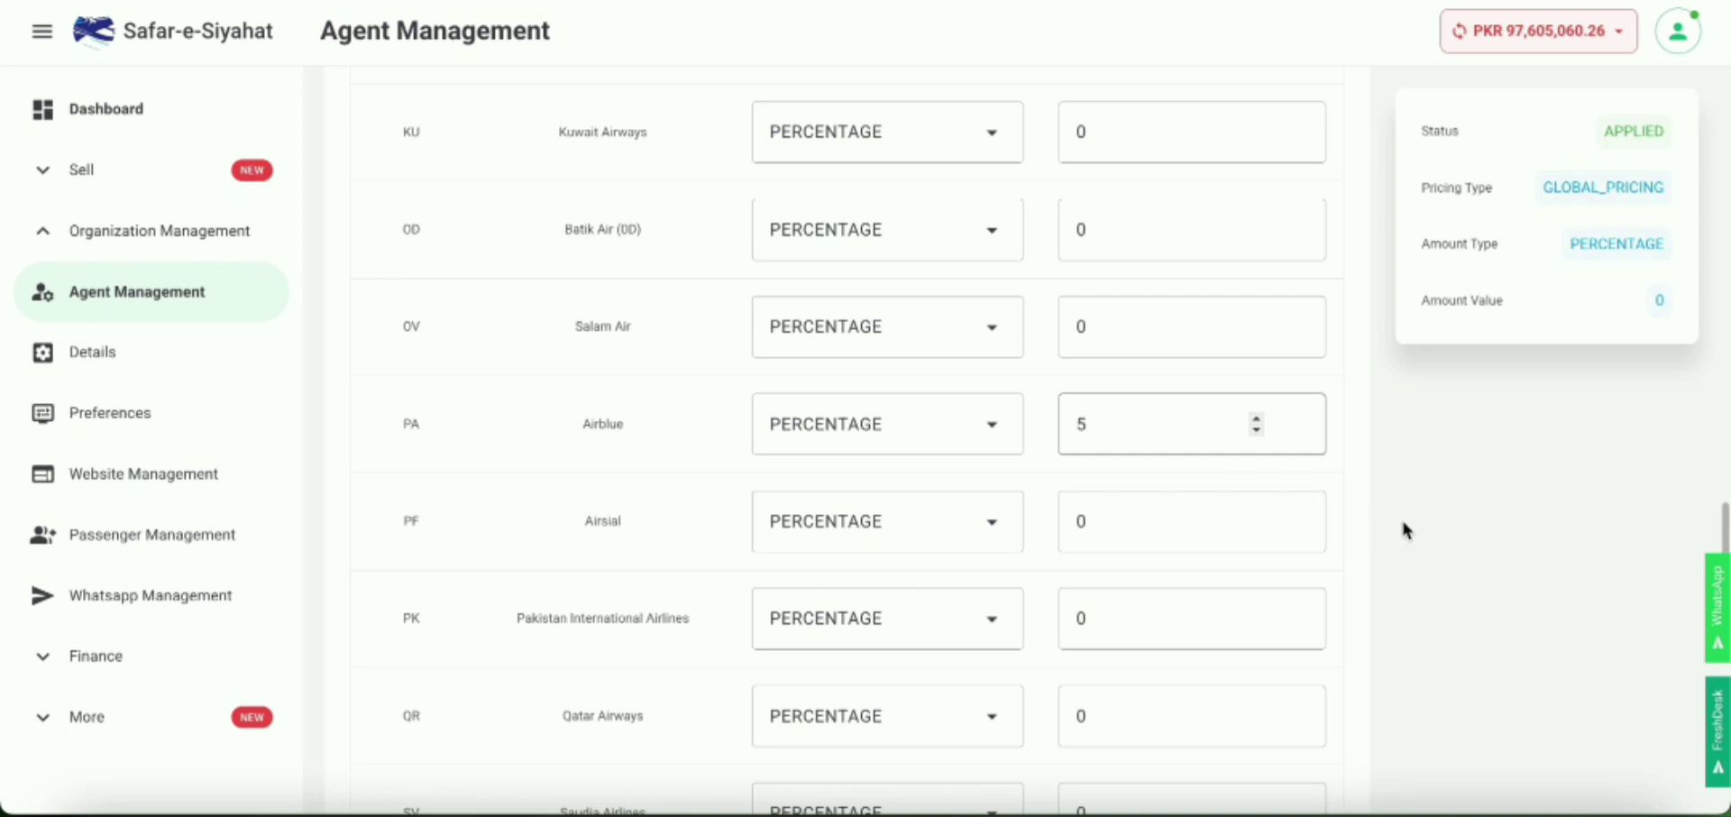
left_click(1446, 538)
Step: Apply the airline-wise pricing update for the agent
scroll(1446, 538, "up", 1)
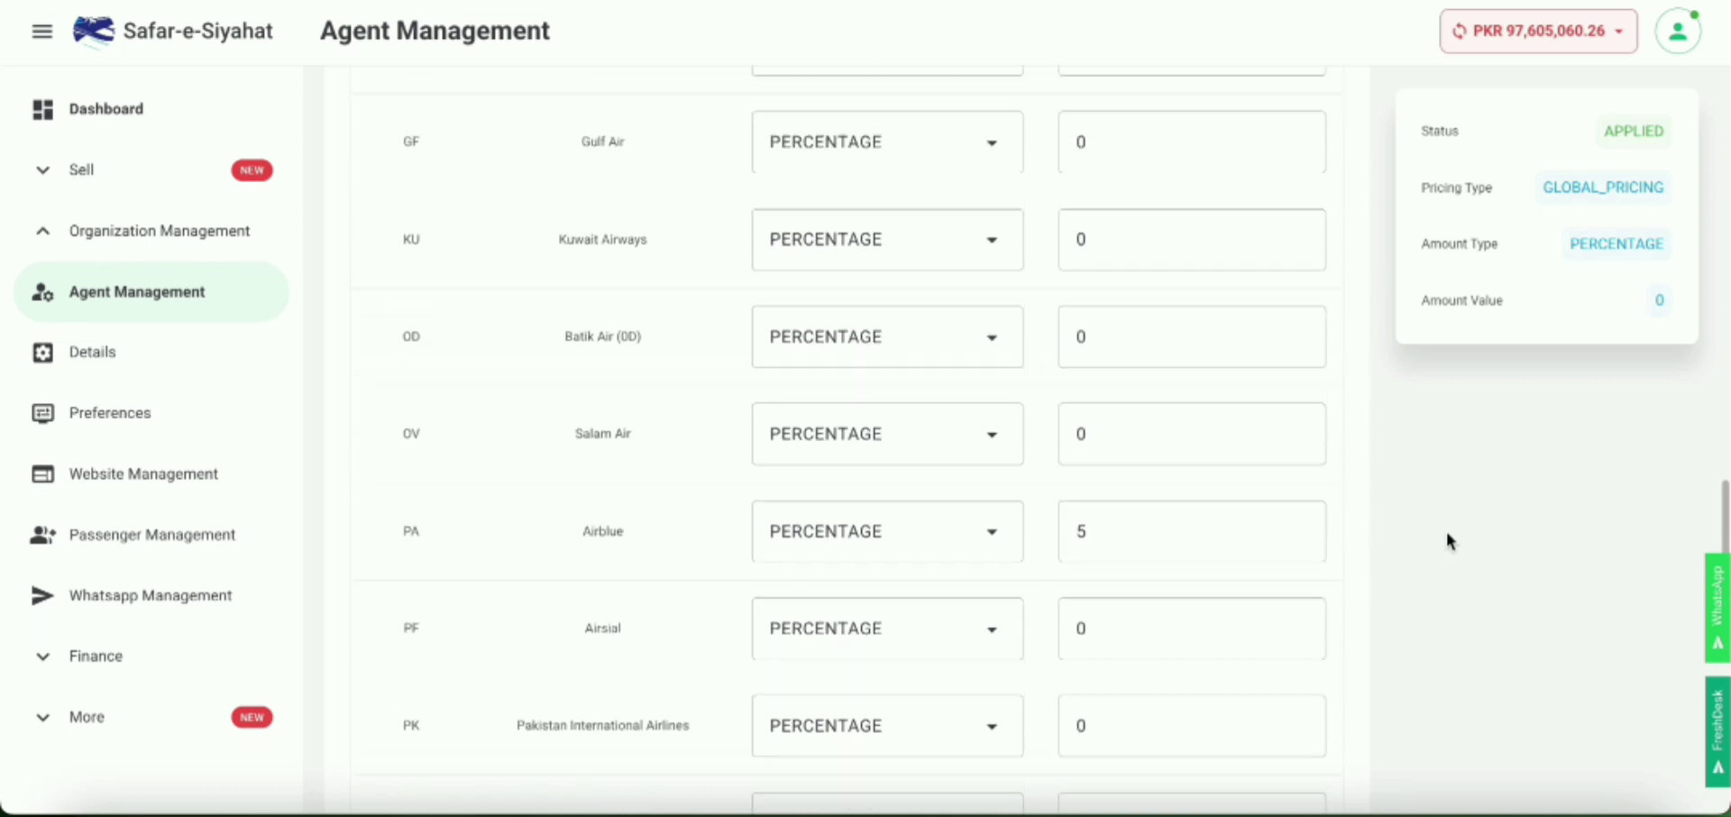
scroll(1447, 534, "up", 9)
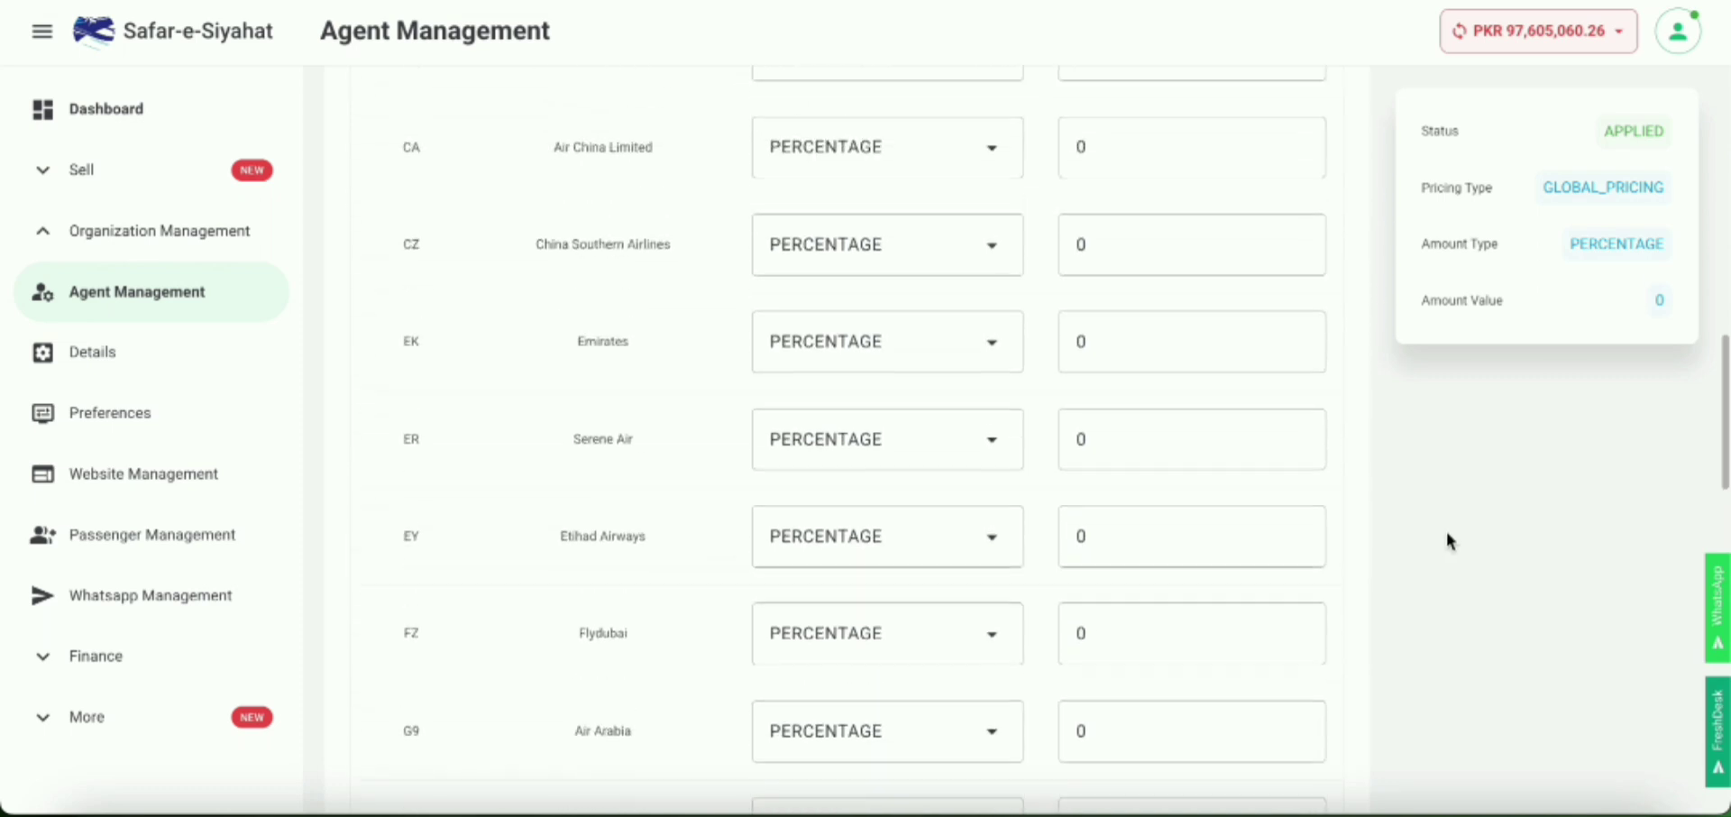
scroll(1447, 534, "up", 4)
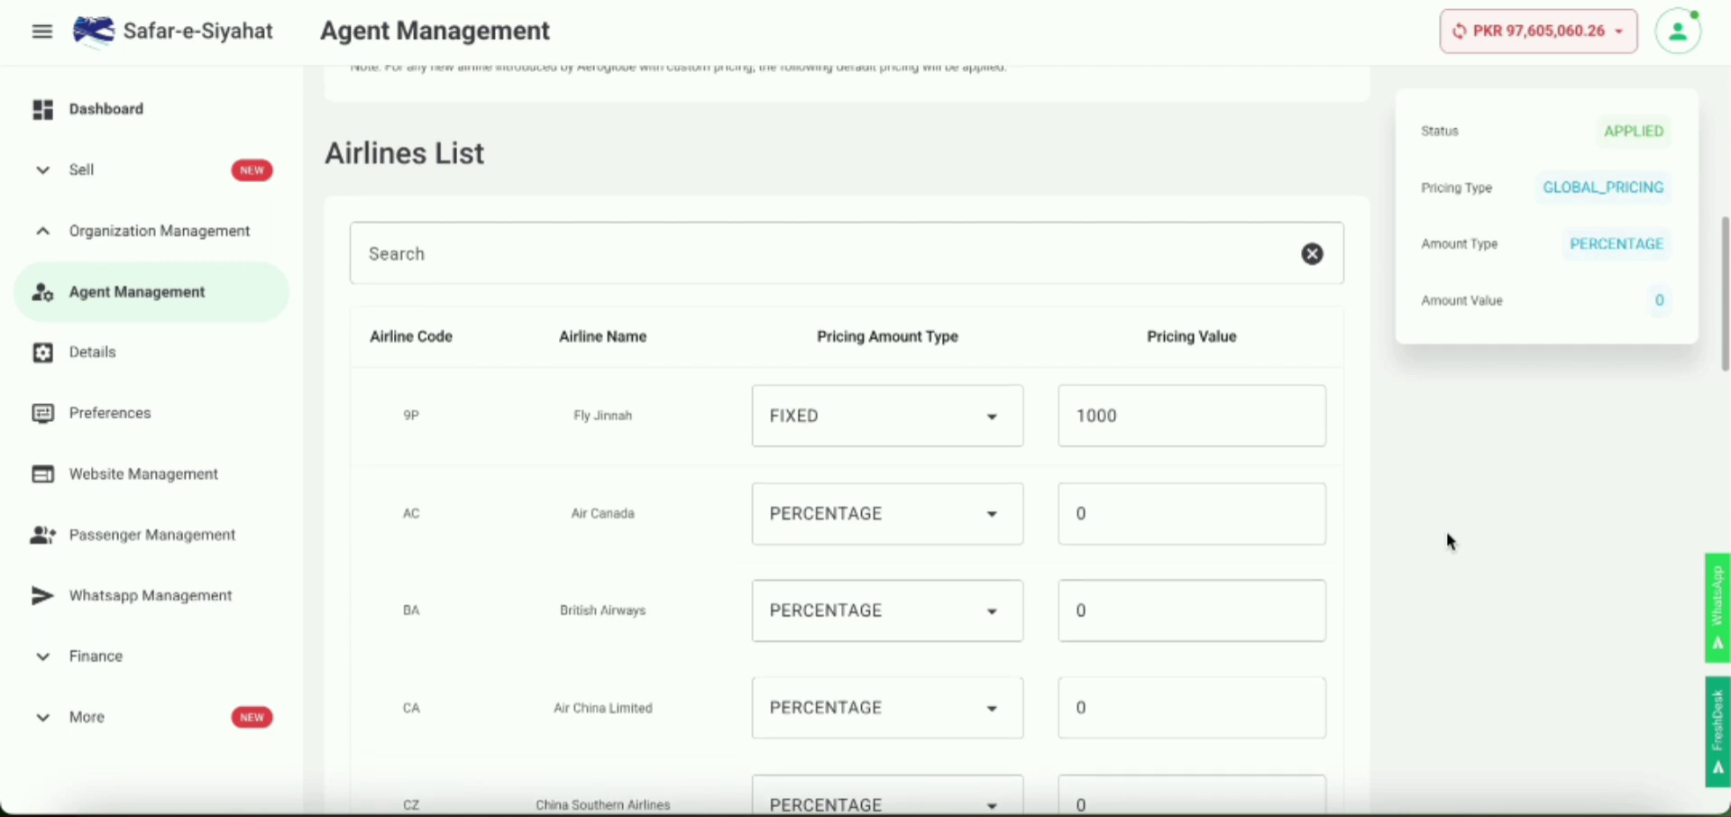
scroll(1446, 538, "up", 3)
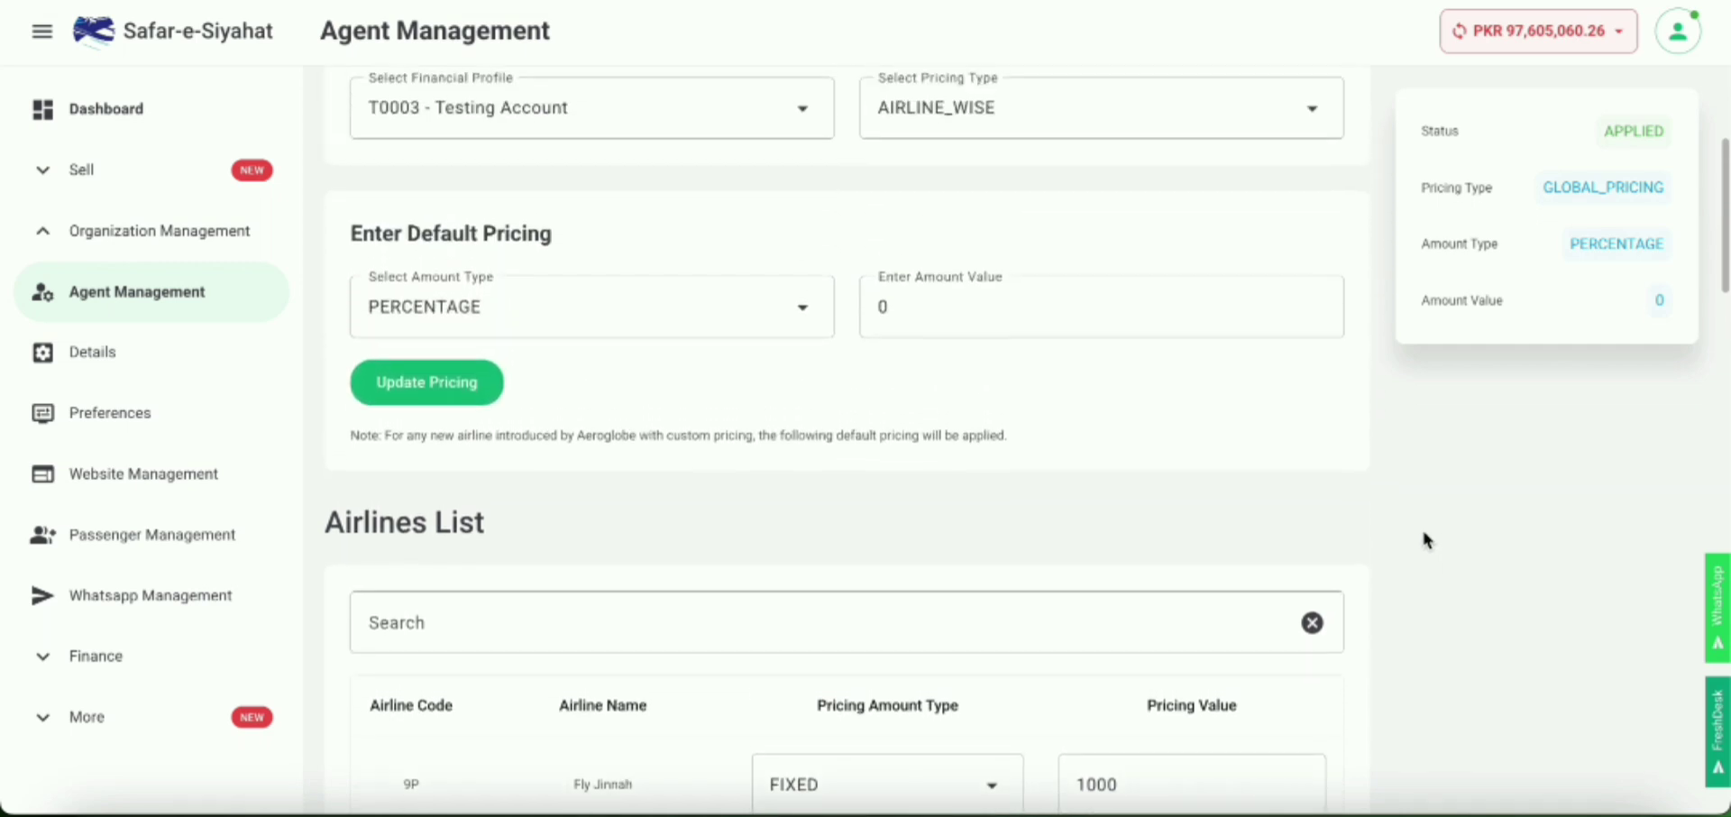
left_click(471, 396)
Step: Go to flight booking and search one-way economy flights from Islamabad (ISB) to Karachi (KHI) on 01-Mar-2025 for one adult
left_click(130, 187)
left_click(127, 237)
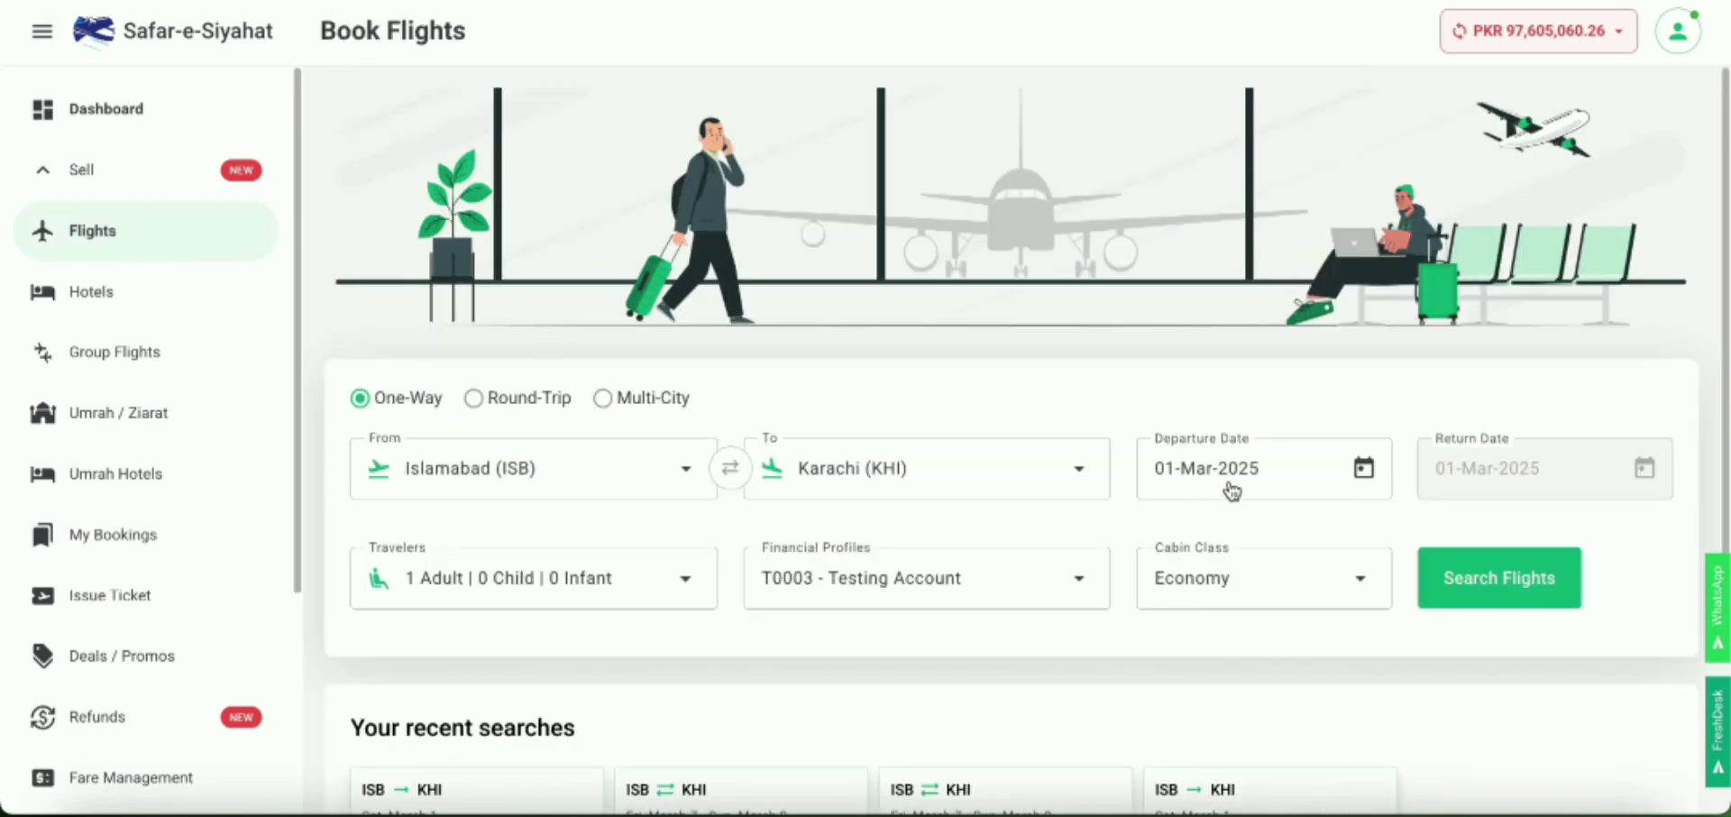
left_click(1473, 575)
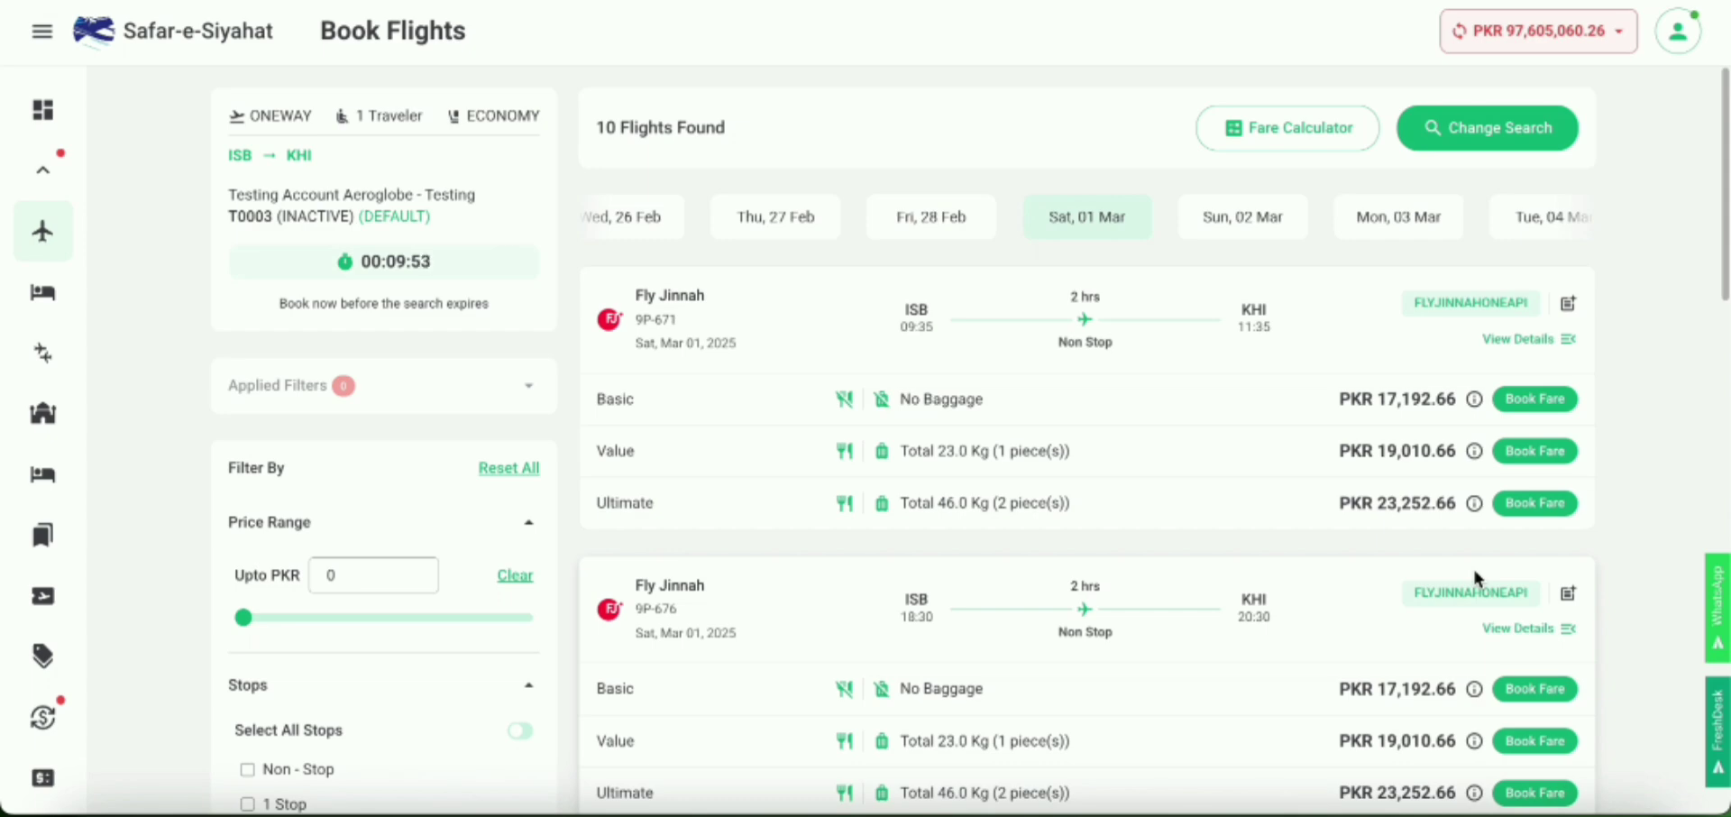
Step: Filter the flight results to Fly Jinnah and Airblue and review the listed fares
scroll(1474, 572, "down", 7)
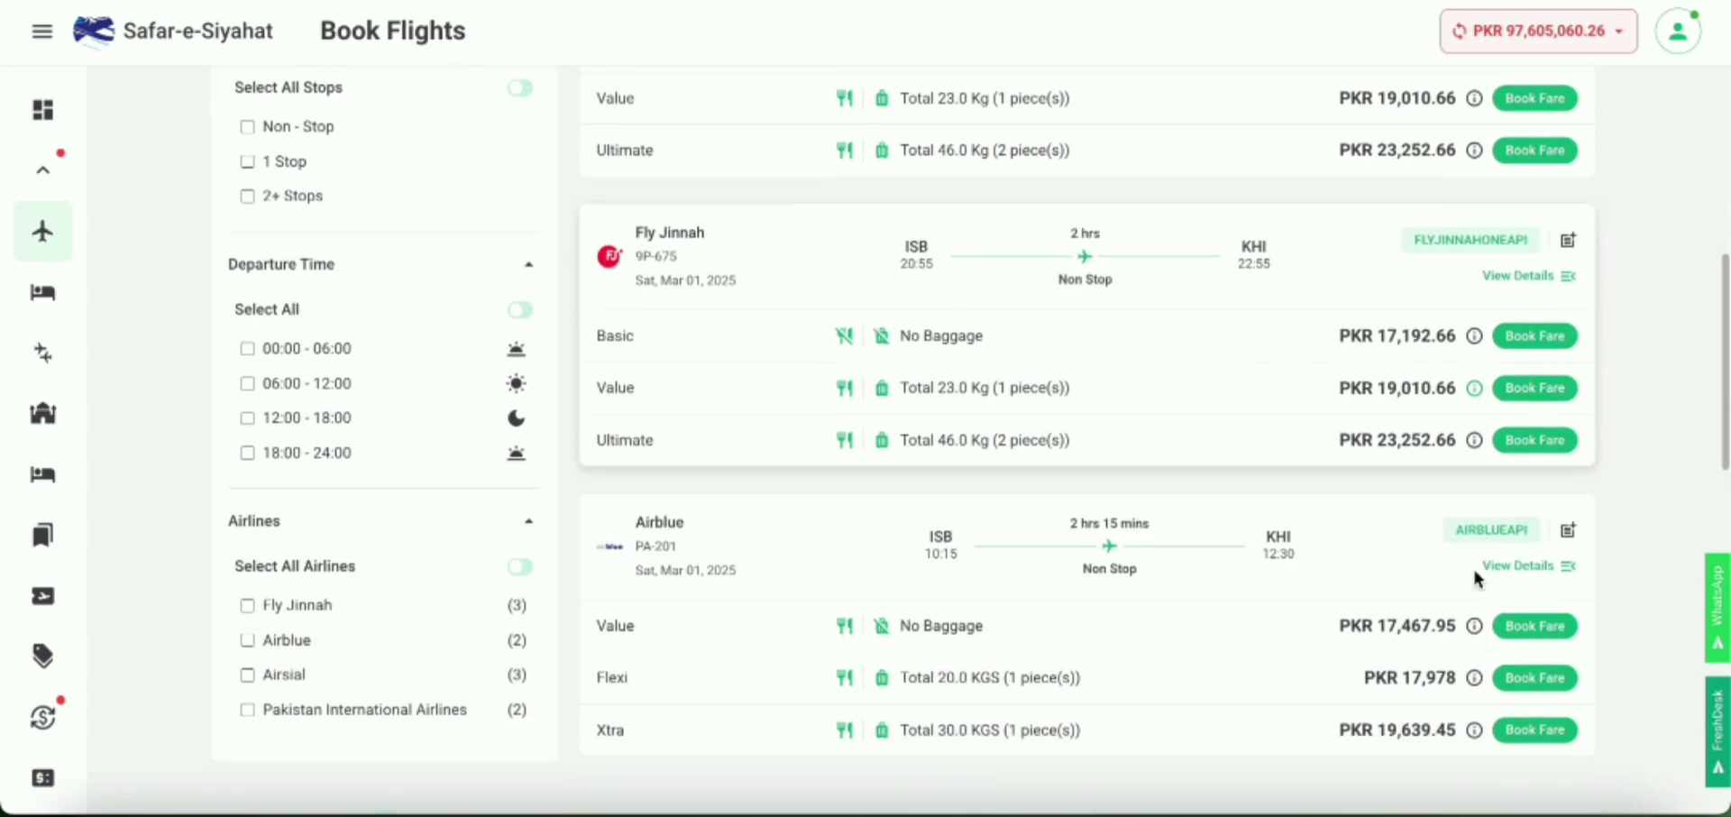
scroll(1475, 577, "down", 1)
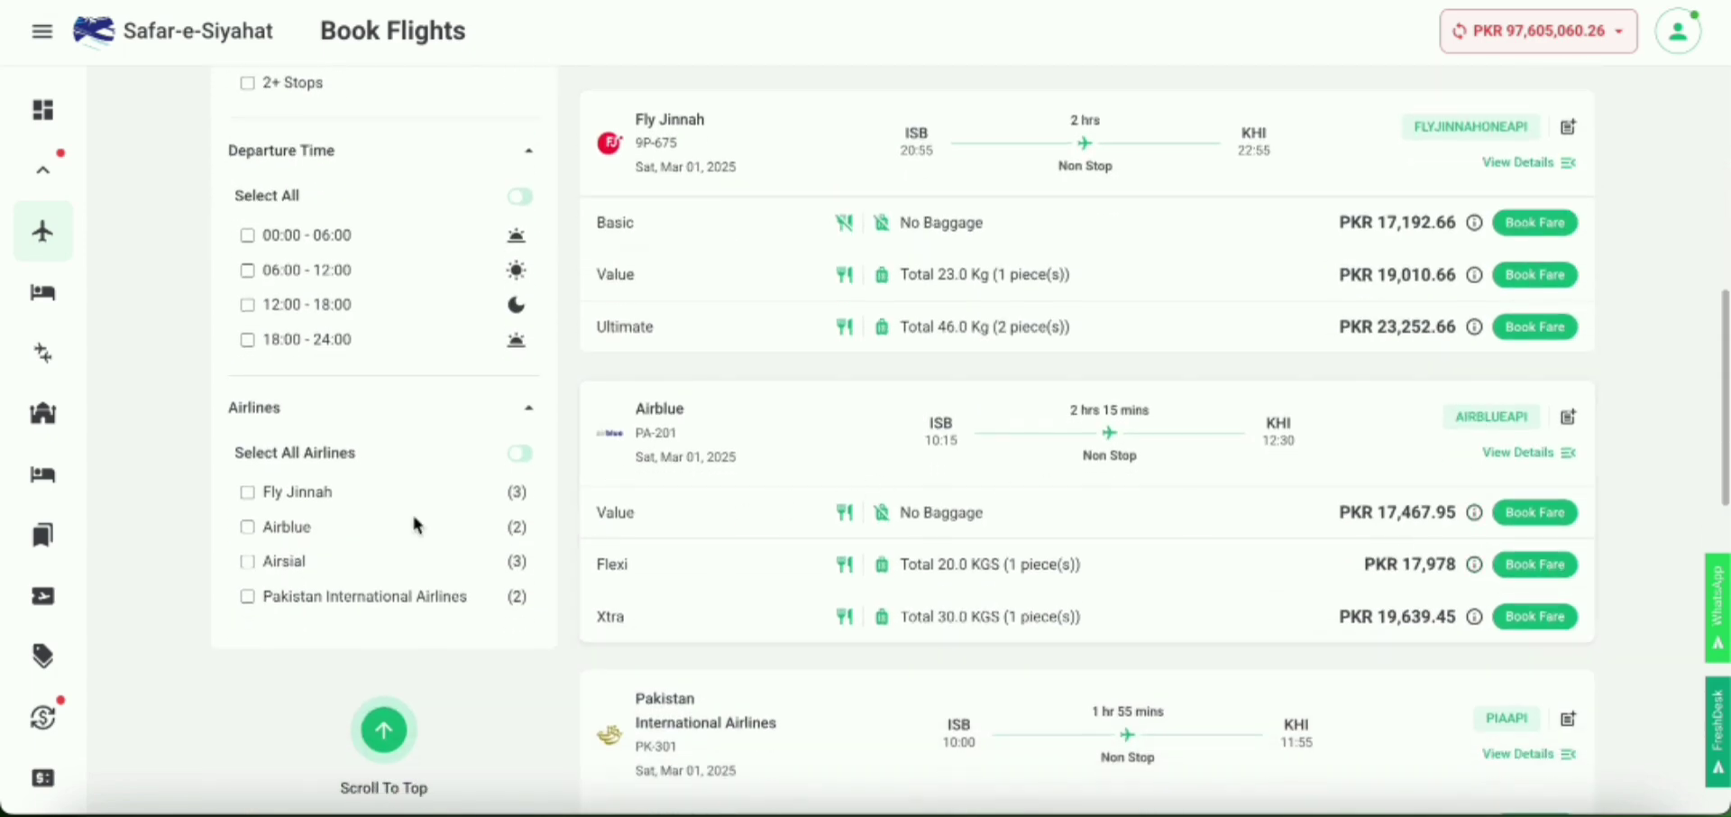
left_click(303, 495)
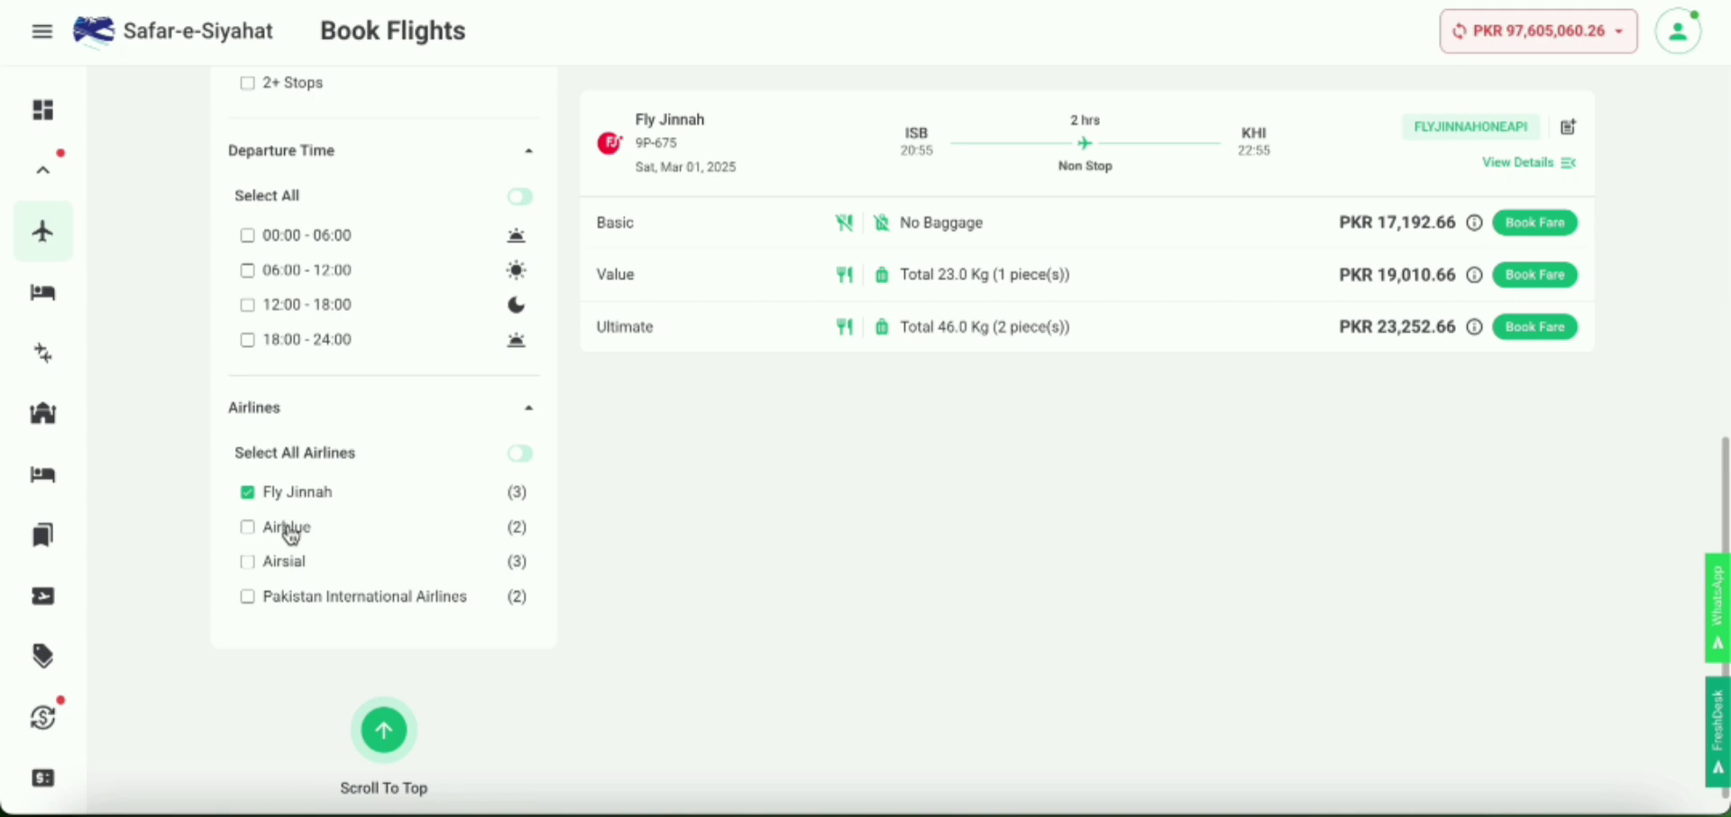
left_click(290, 532)
scroll(968, 539, "up", 1)
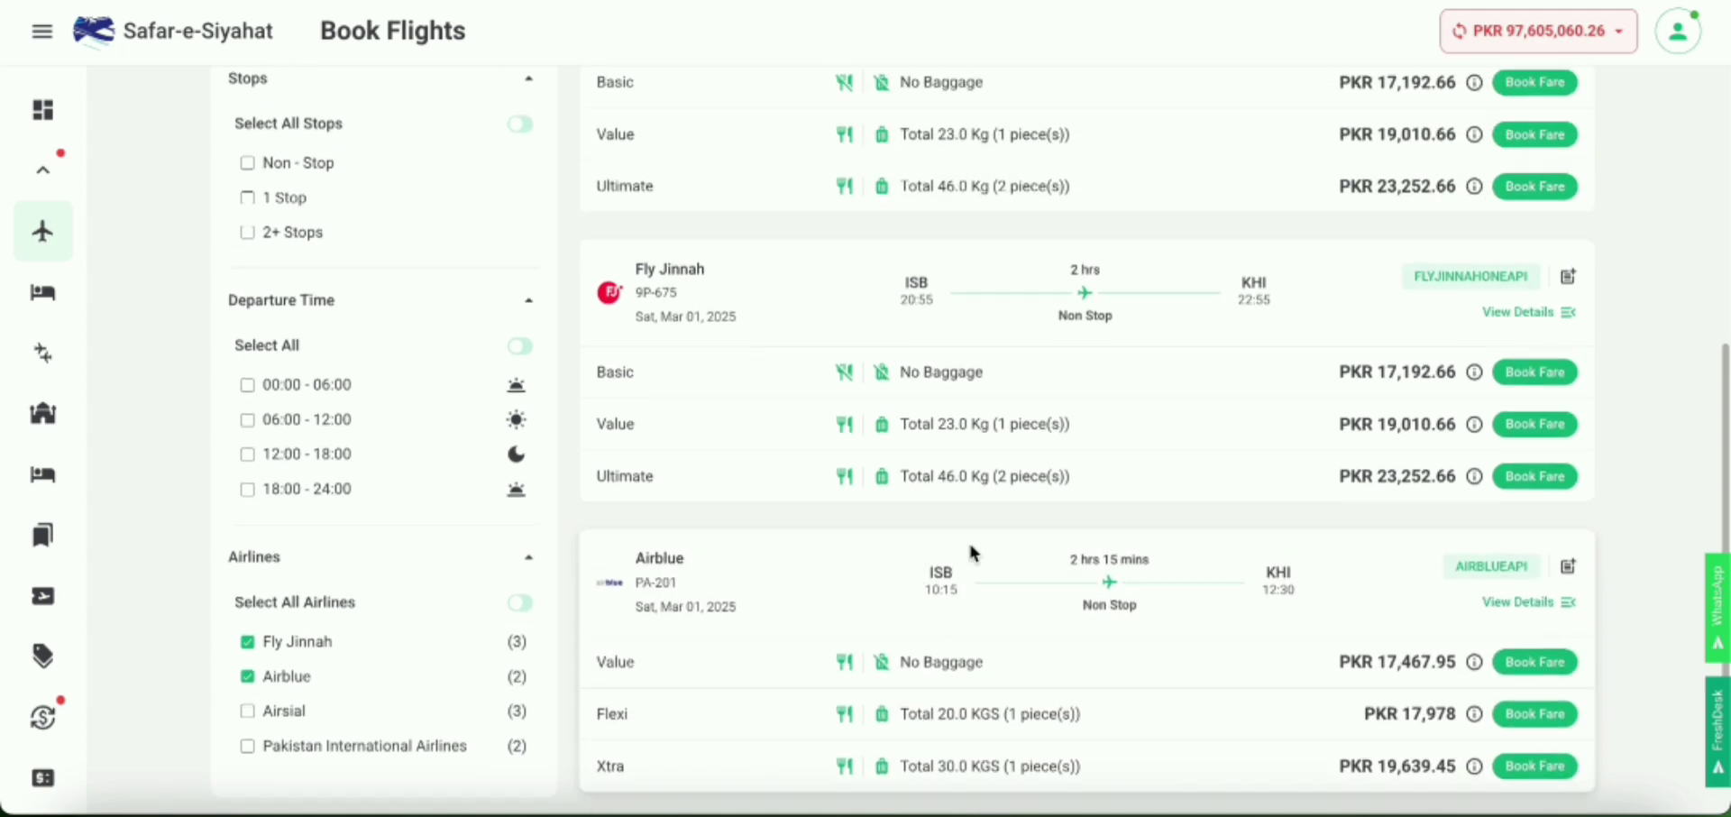
scroll(970, 546, "up", 6)
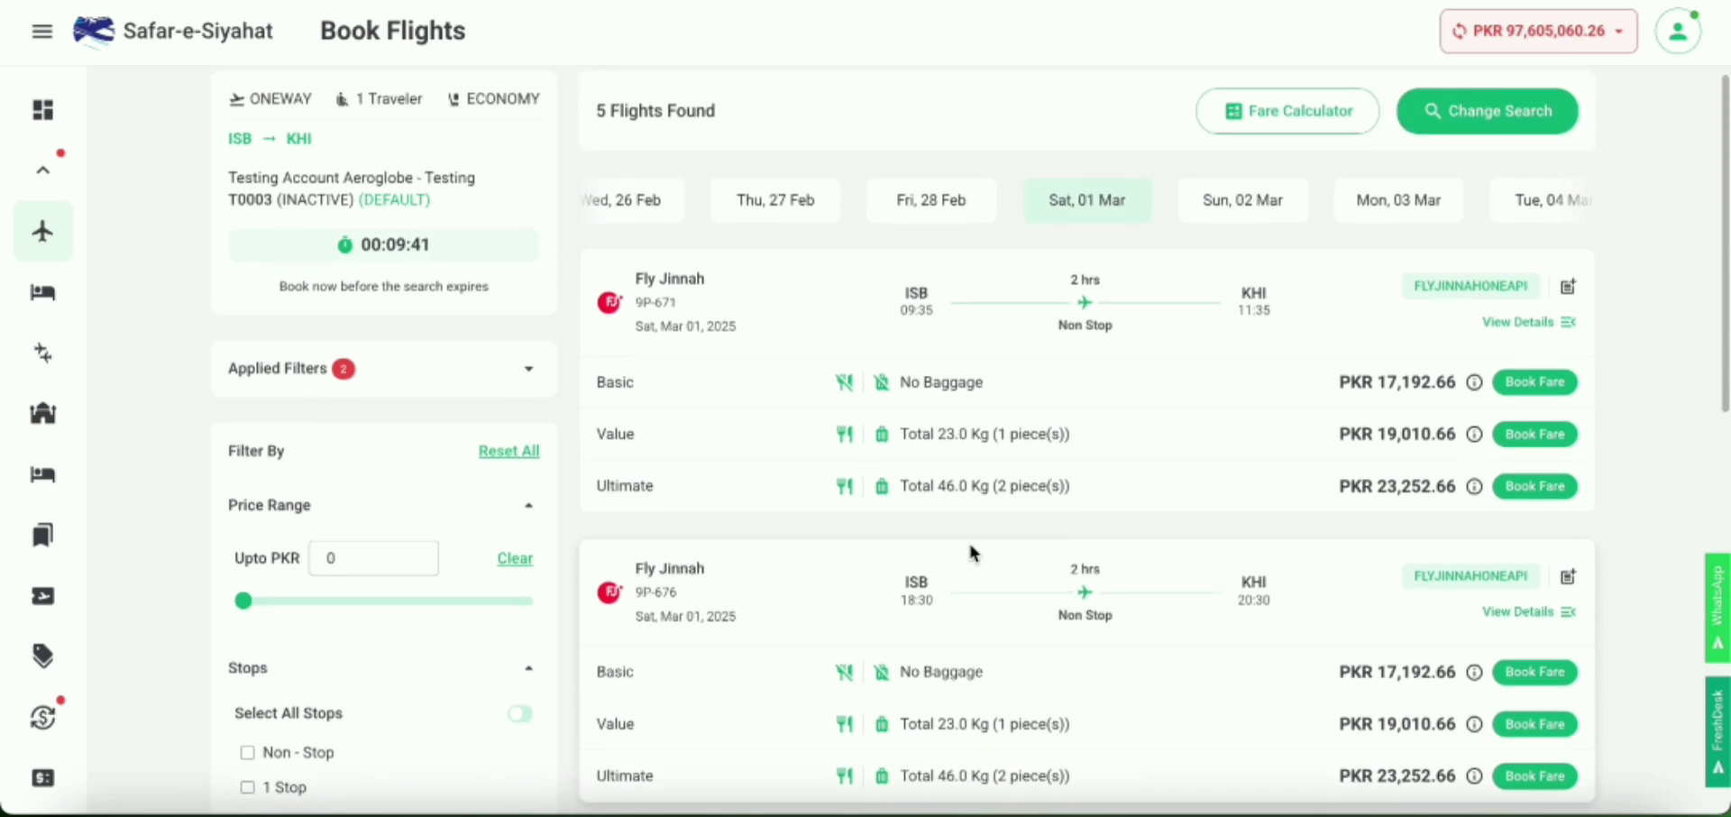
Step: From the dashboard, go to flight booking and rerun the one-way economy search from Islamabad (ISB) to Karachi (KHI) on 01-Mar-2025 for one adult
scroll(970, 545, "down", 1)
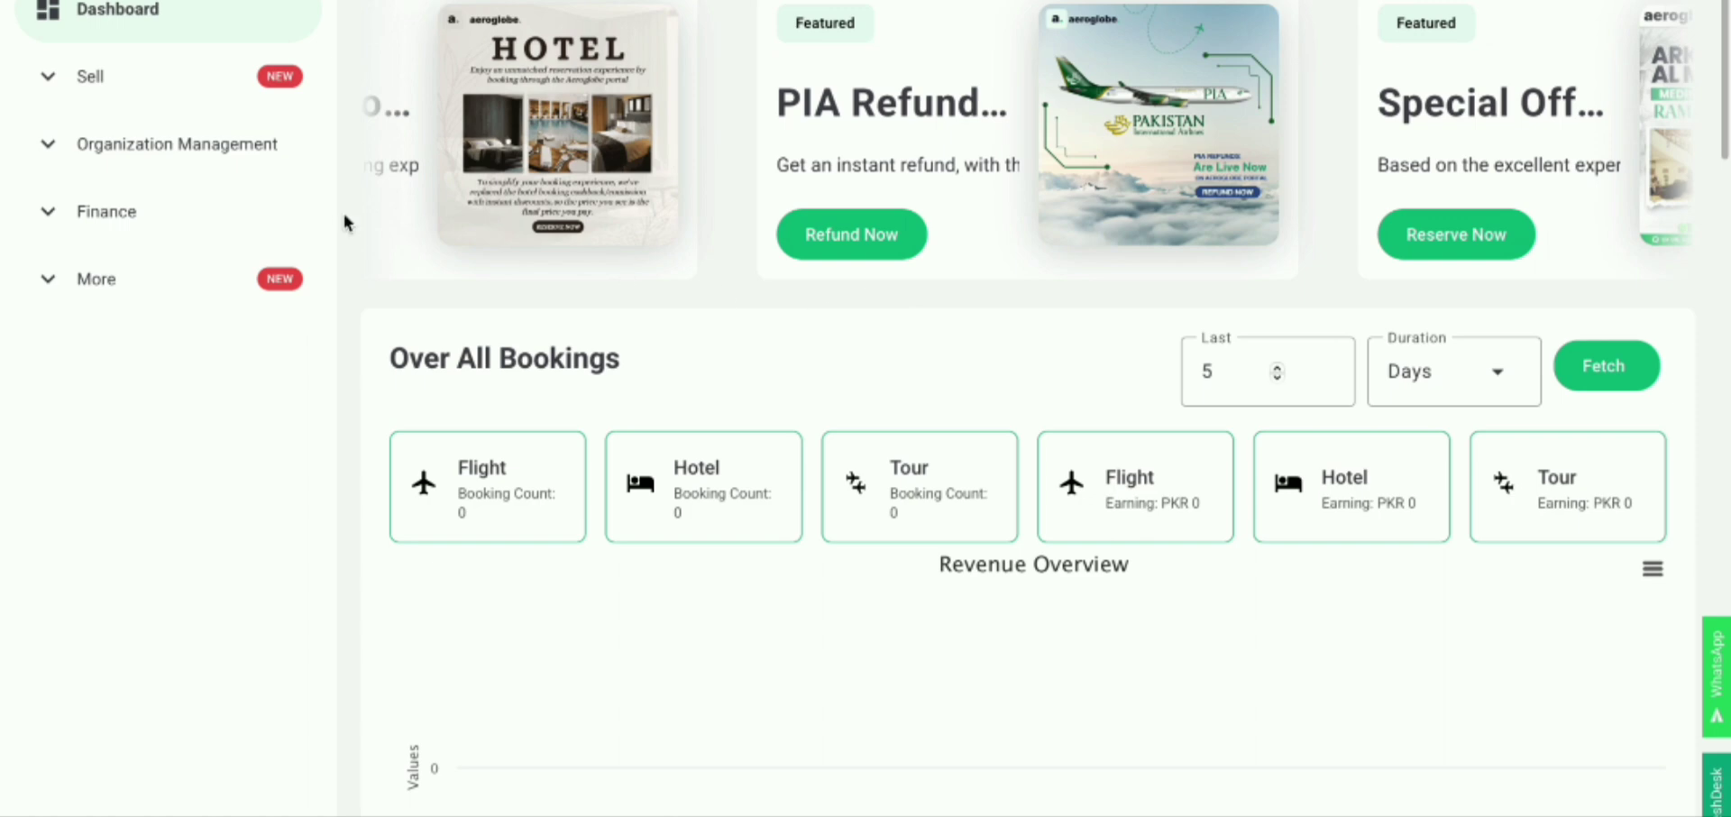
left_click(177, 99)
left_click(170, 164)
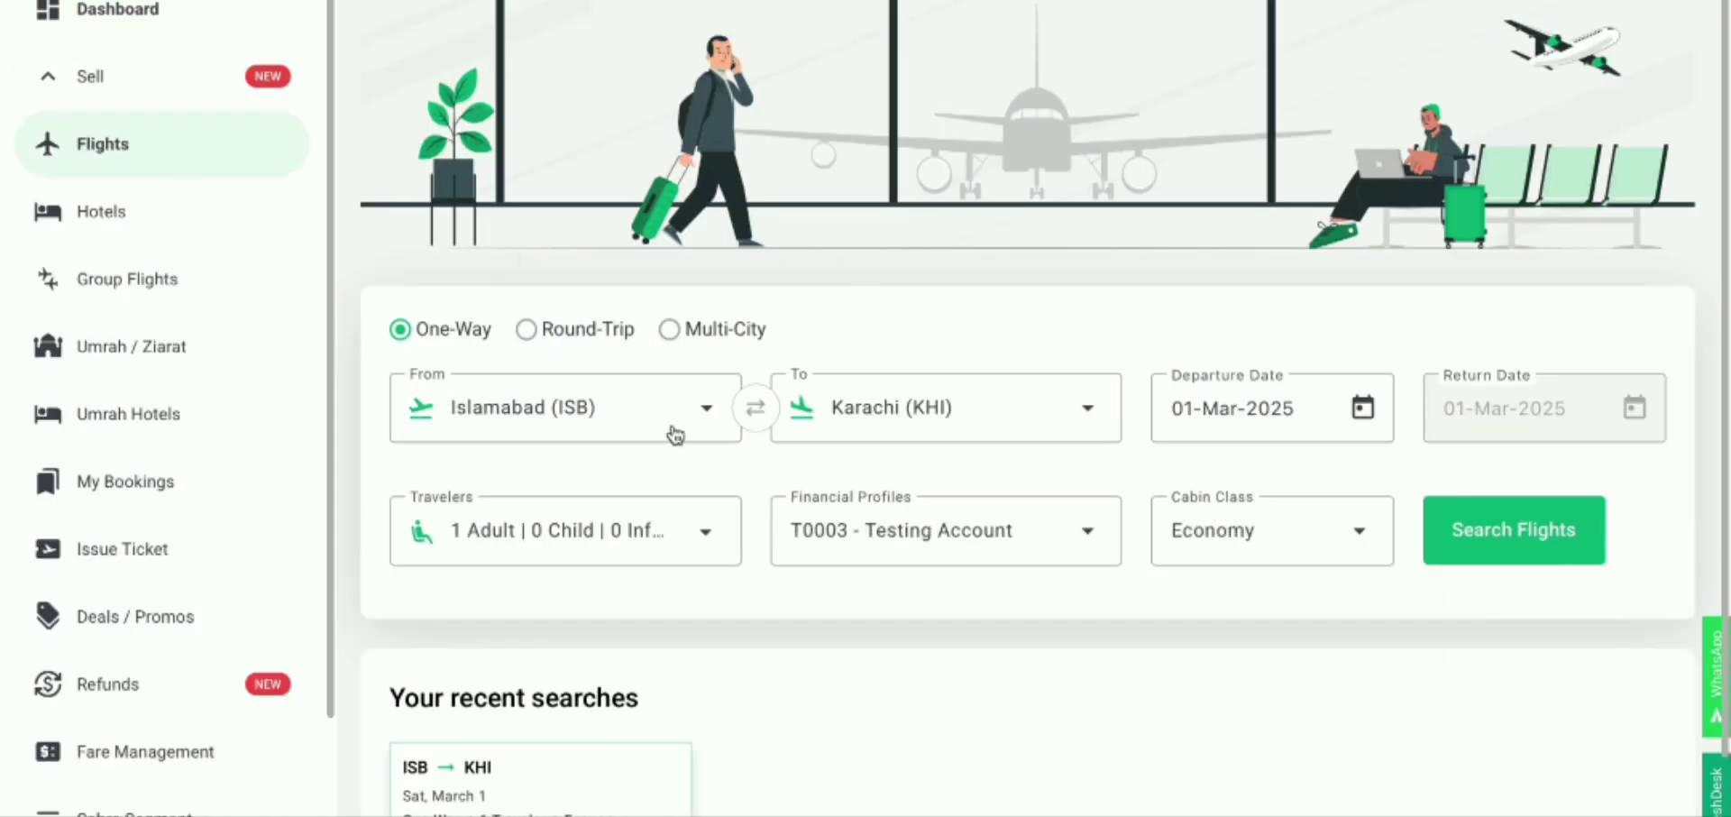
left_click(1462, 532)
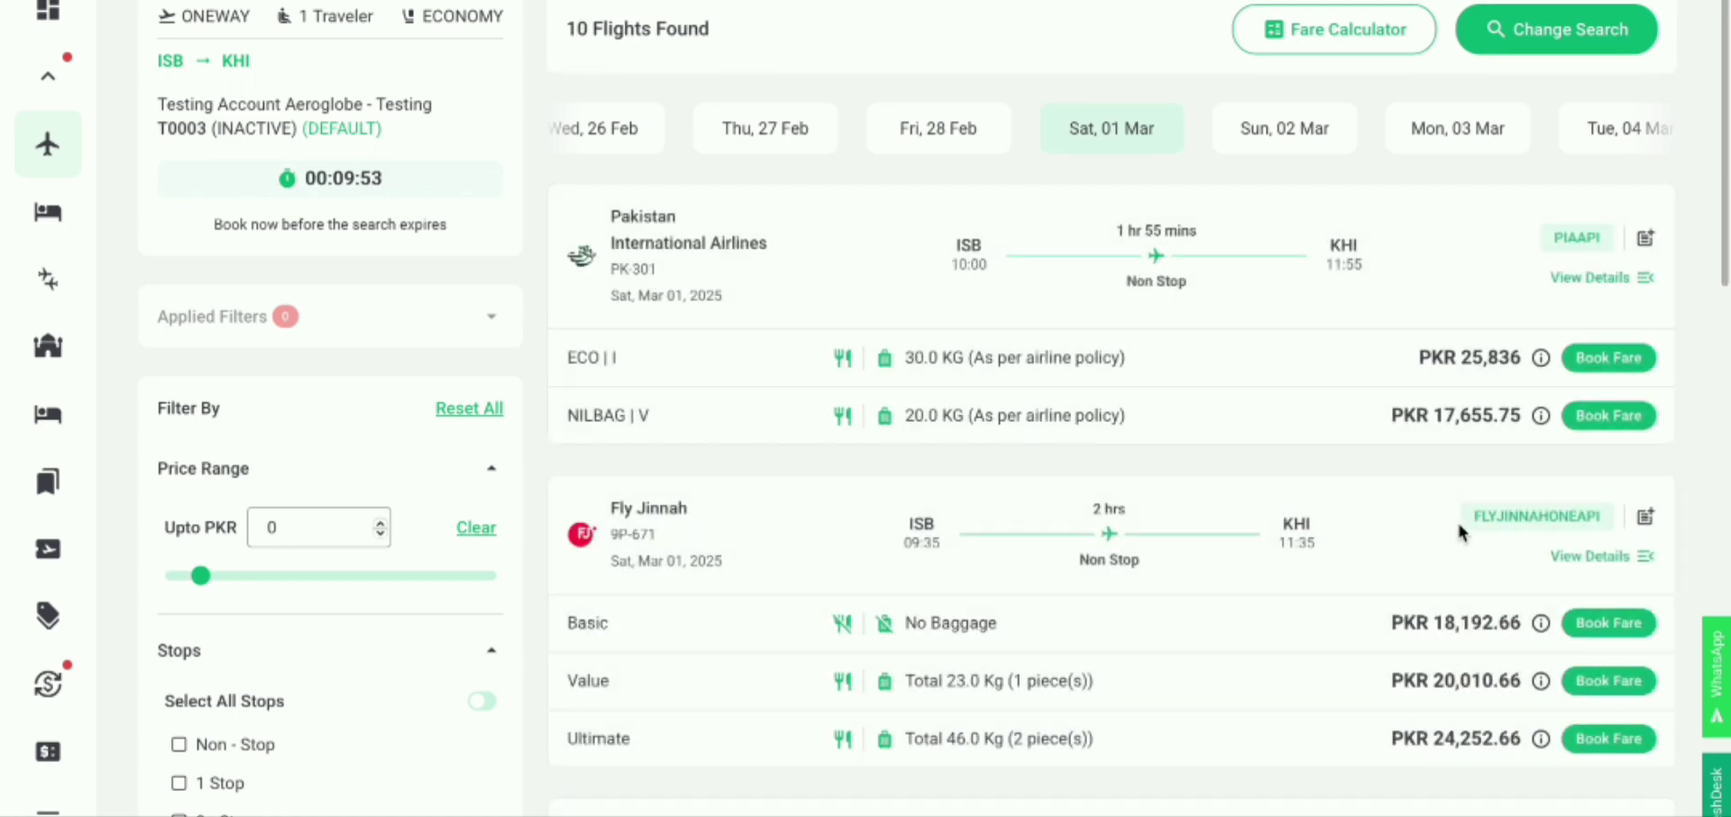
Step: Limit the new flight results to the airlines Airblue and Fly Jinnah
scroll(1360, 650, "down", 9)
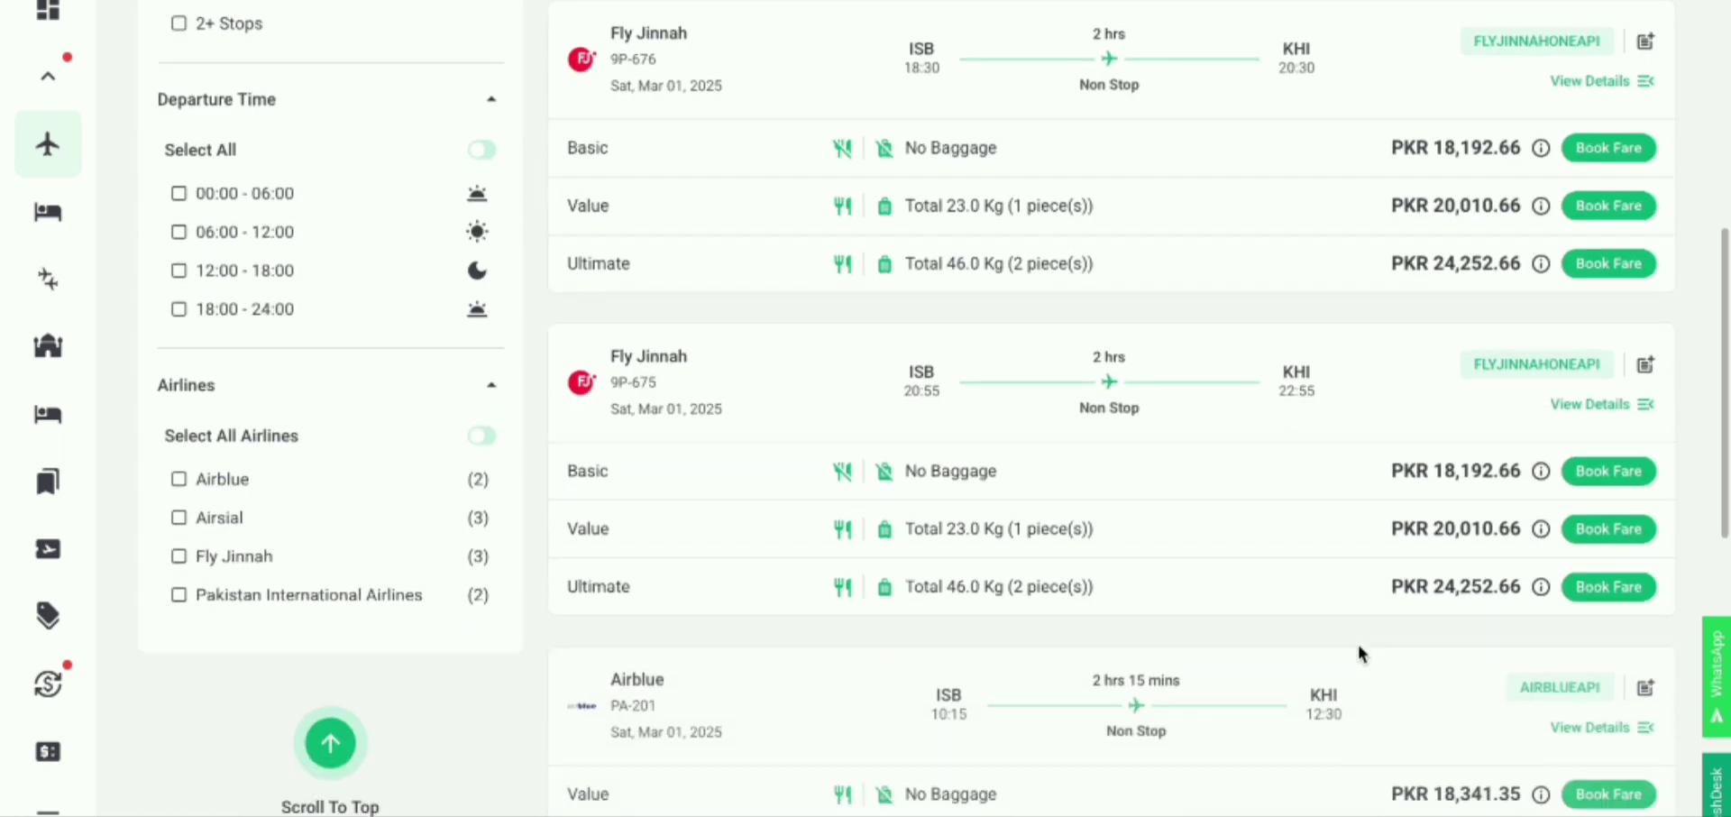
scroll(1360, 651, "down", 2)
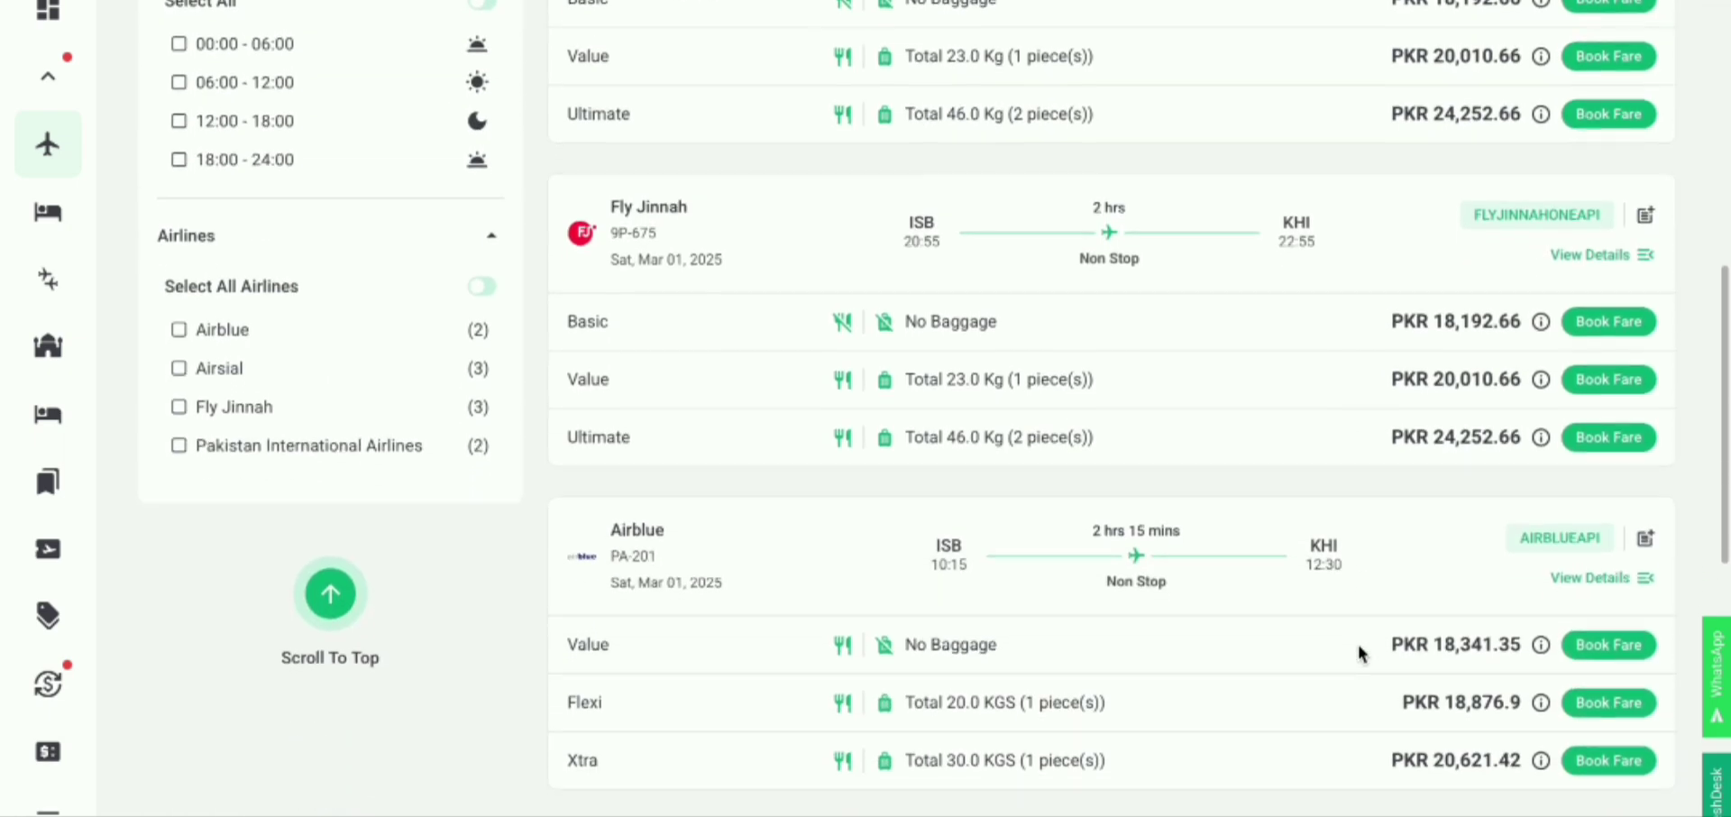
left_click(222, 328)
left_click(256, 597)
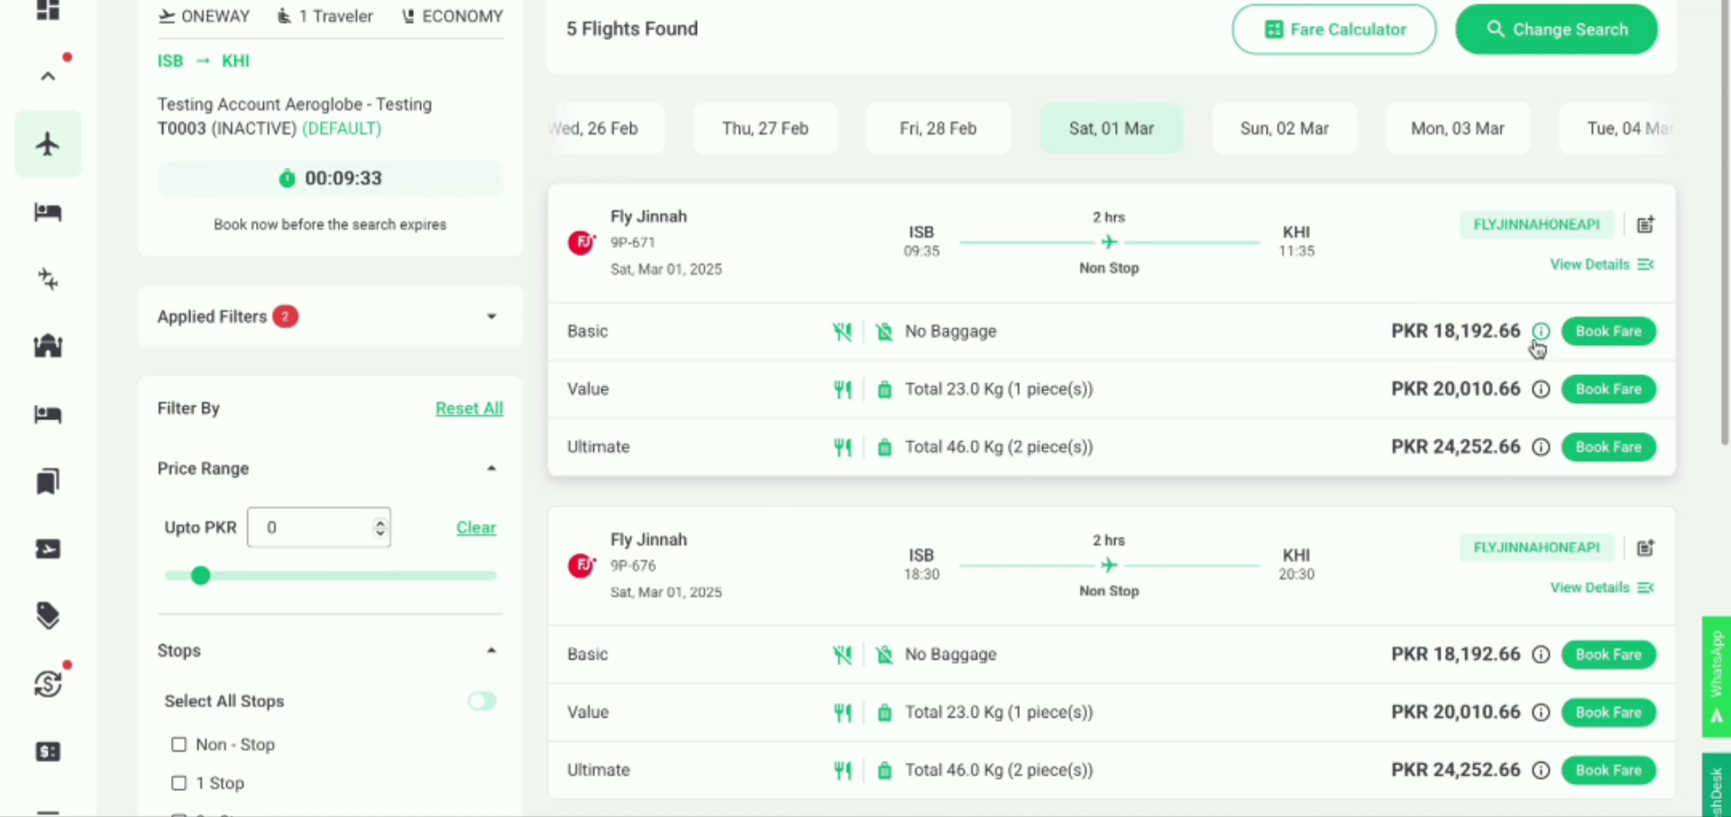
Step: Examine the pricing details of the Basic fare on Fly Jinnah 9P-671 and the Value fare on Airblue PA-201
mouse_move(1540, 347)
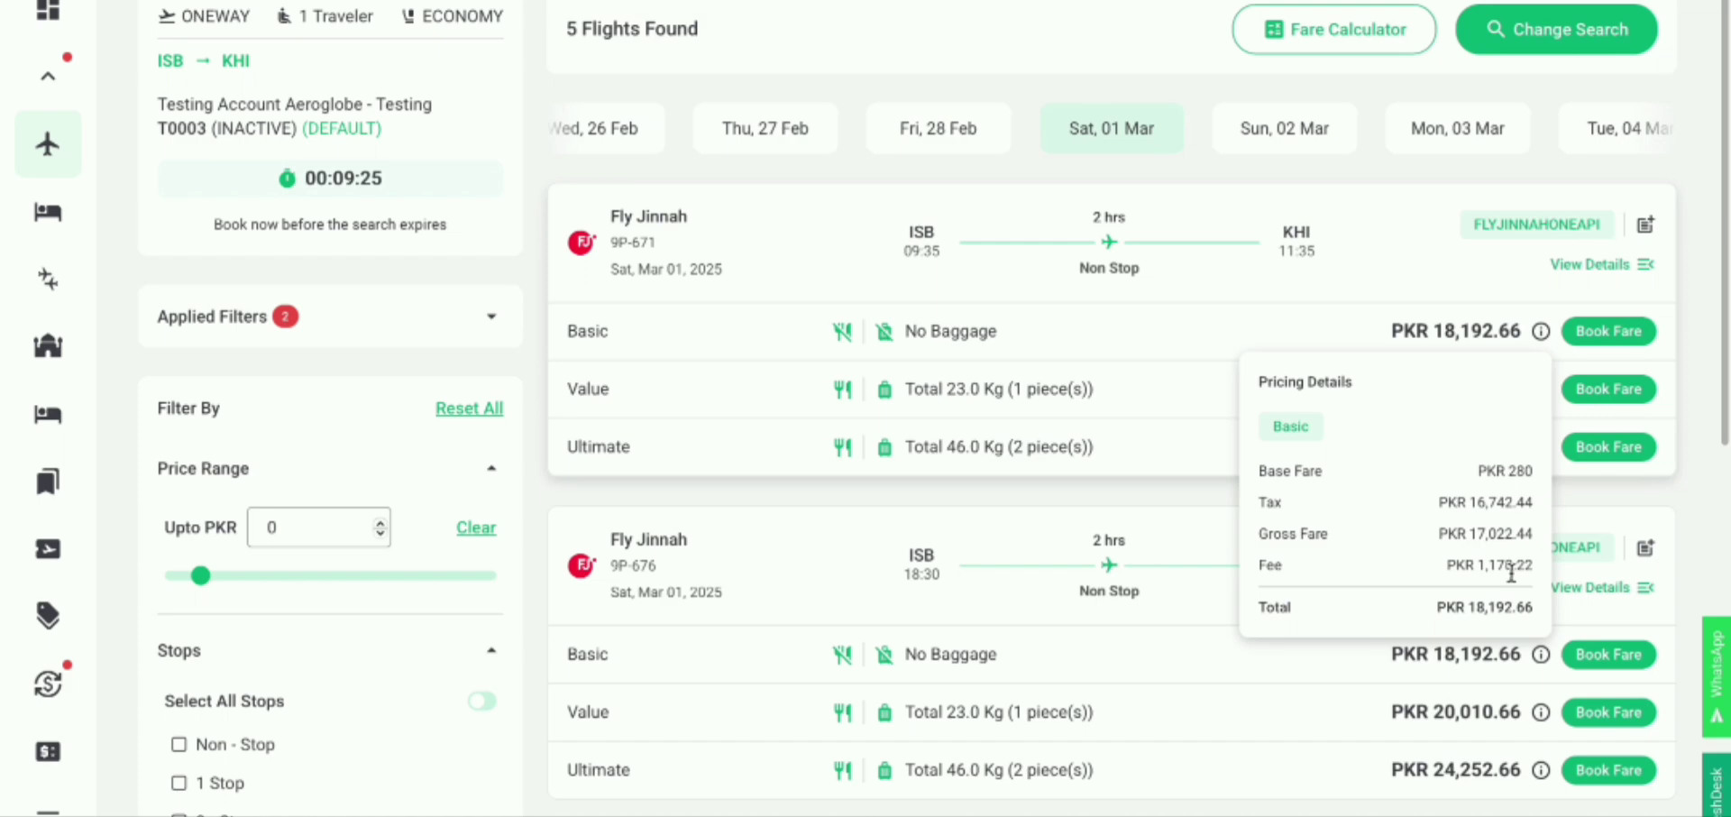
scroll(1689, 526, "down", 8)
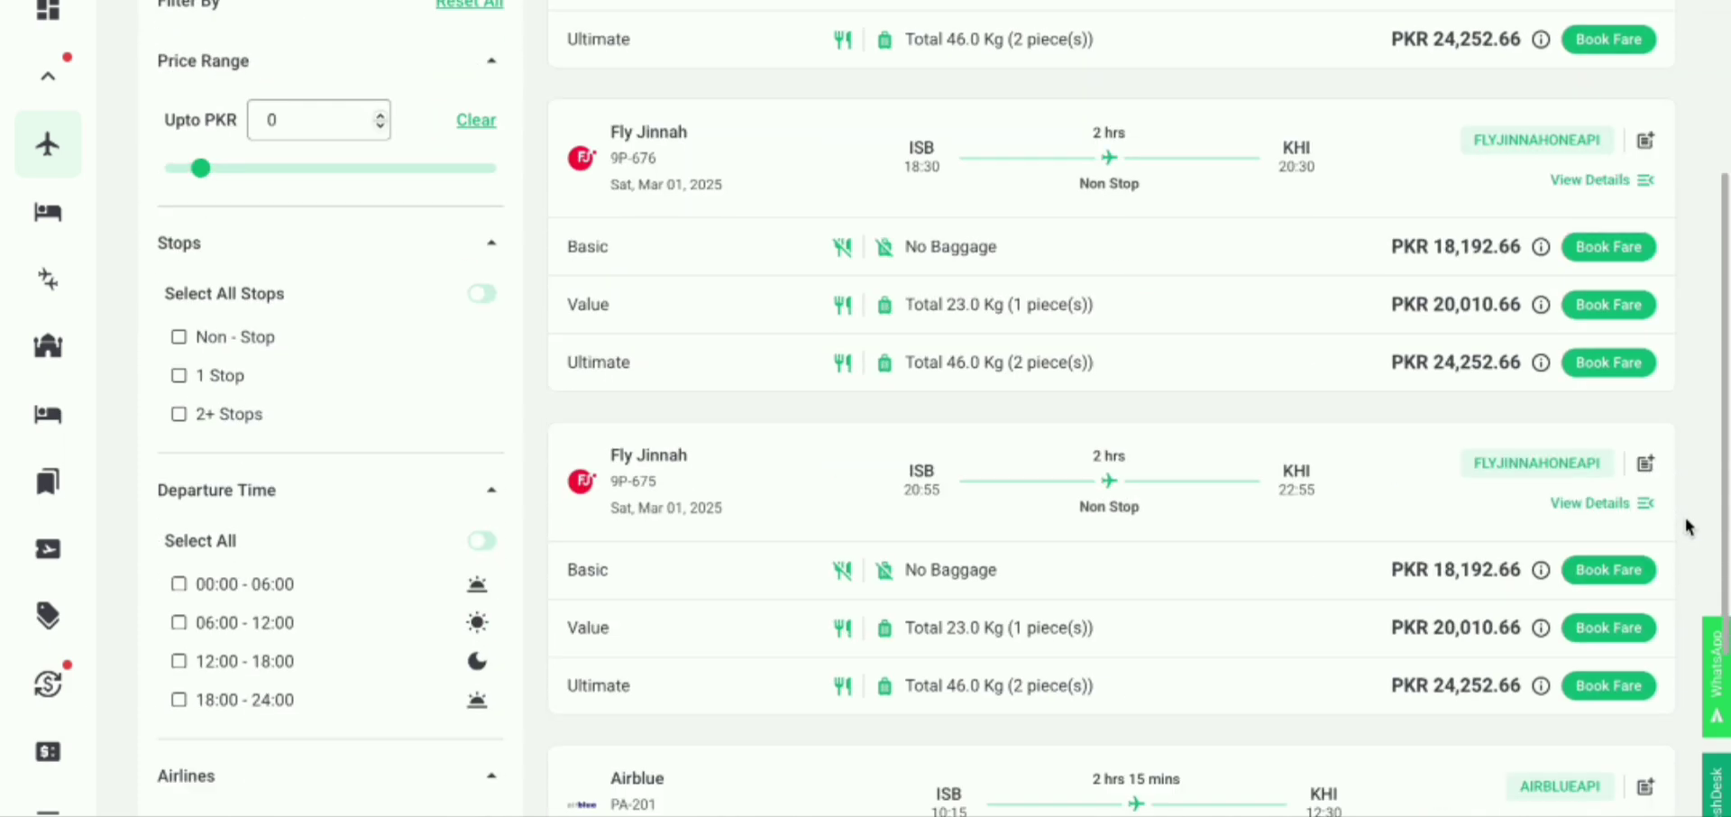
scroll(1689, 525, "down", 2)
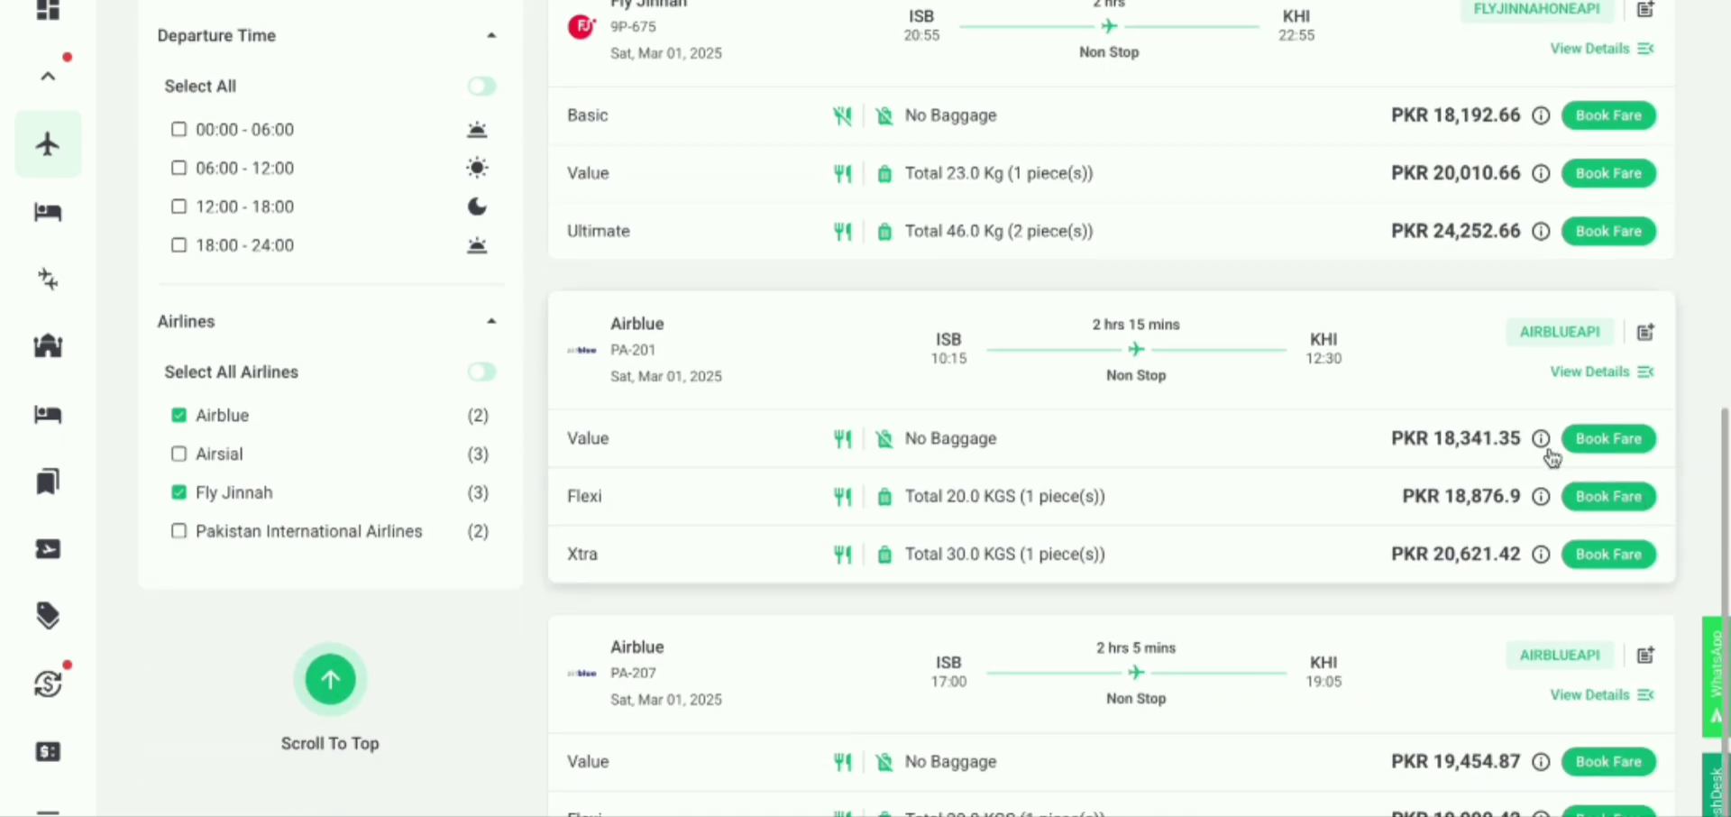
mouse_move(1542, 448)
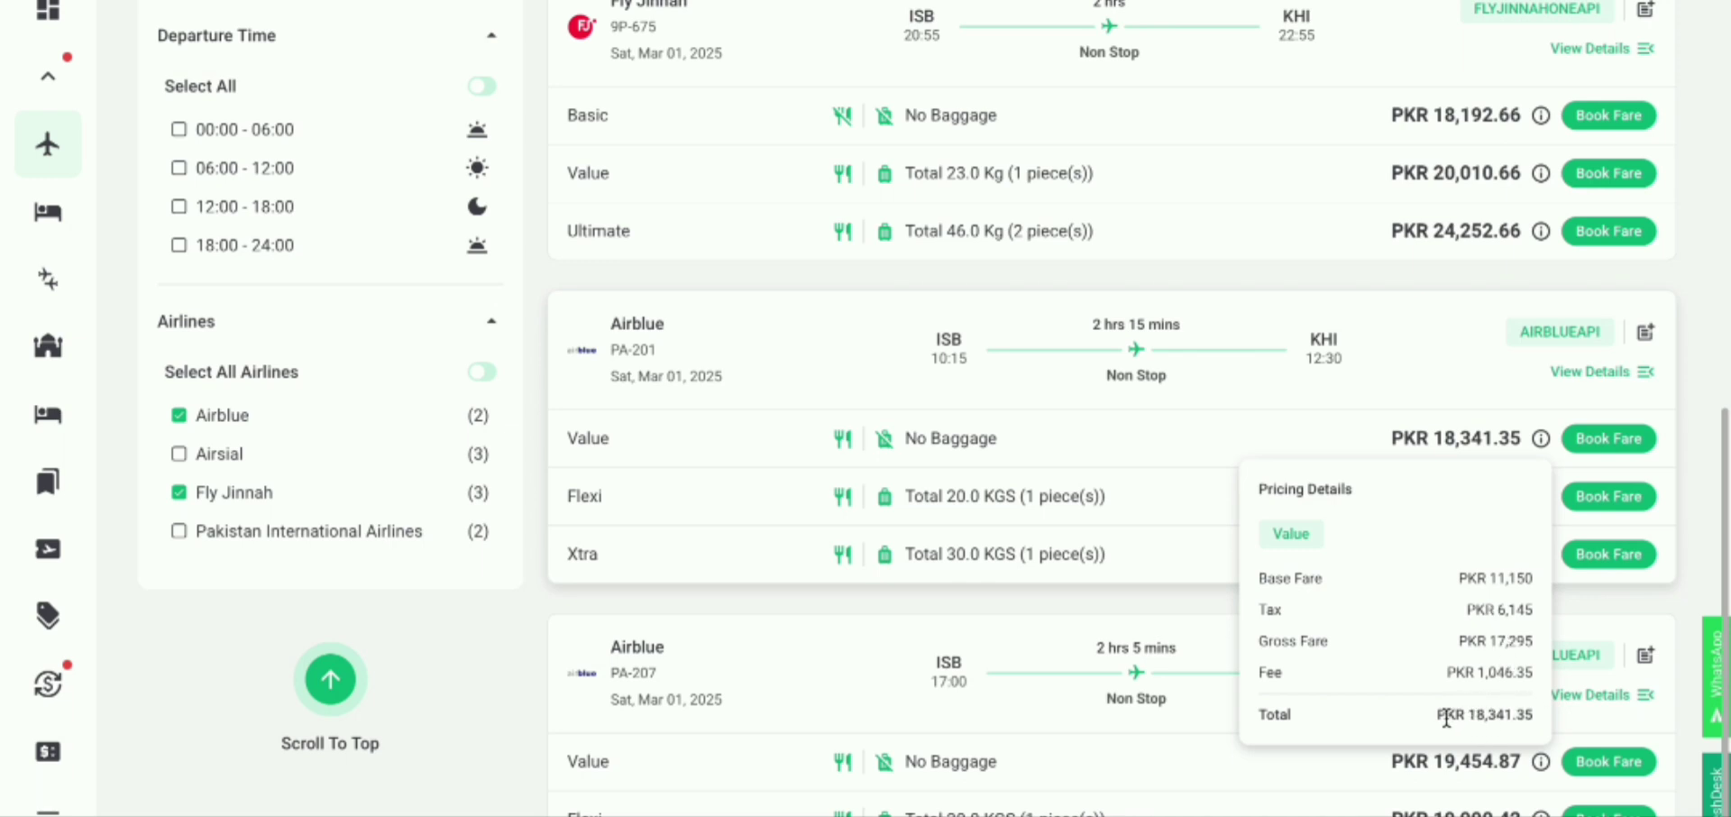
scroll(1689, 569, "up", 10)
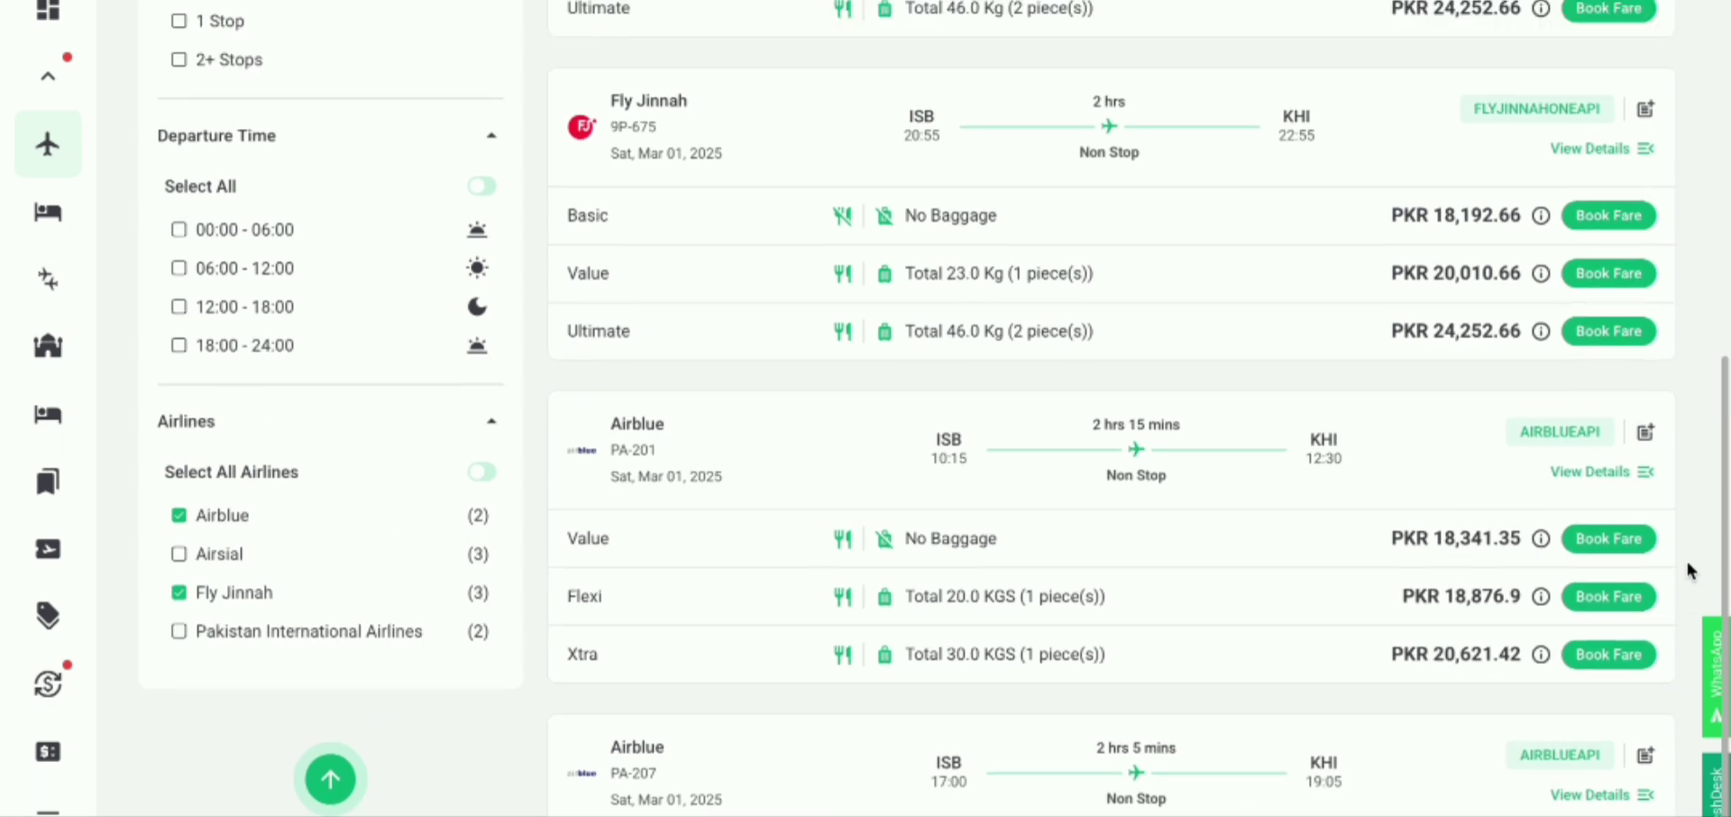